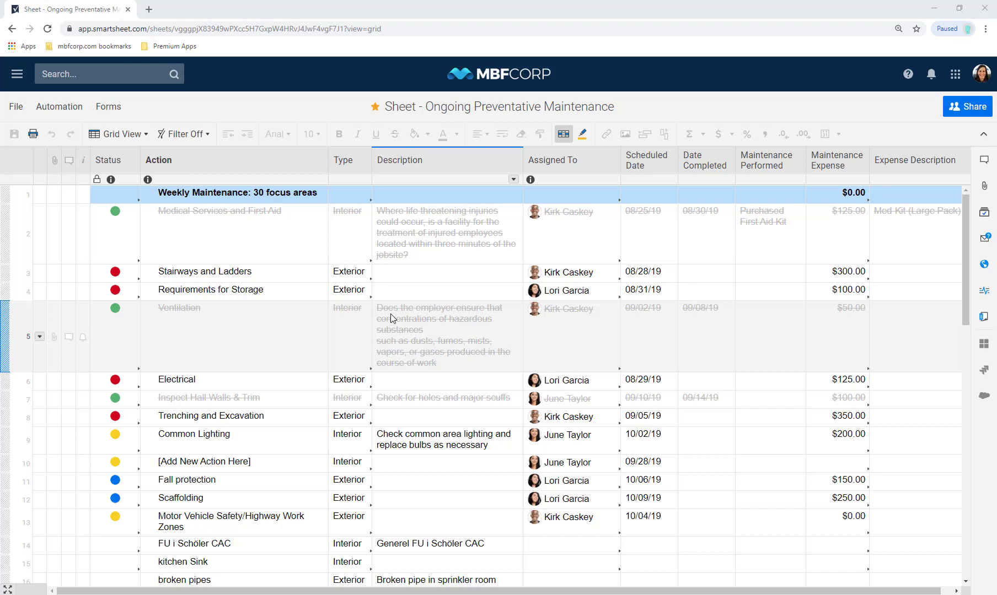
# Undo the last change, then fill the Action through Description columns with yellow background
pyautogui.hotkey('ctrl', 'z')
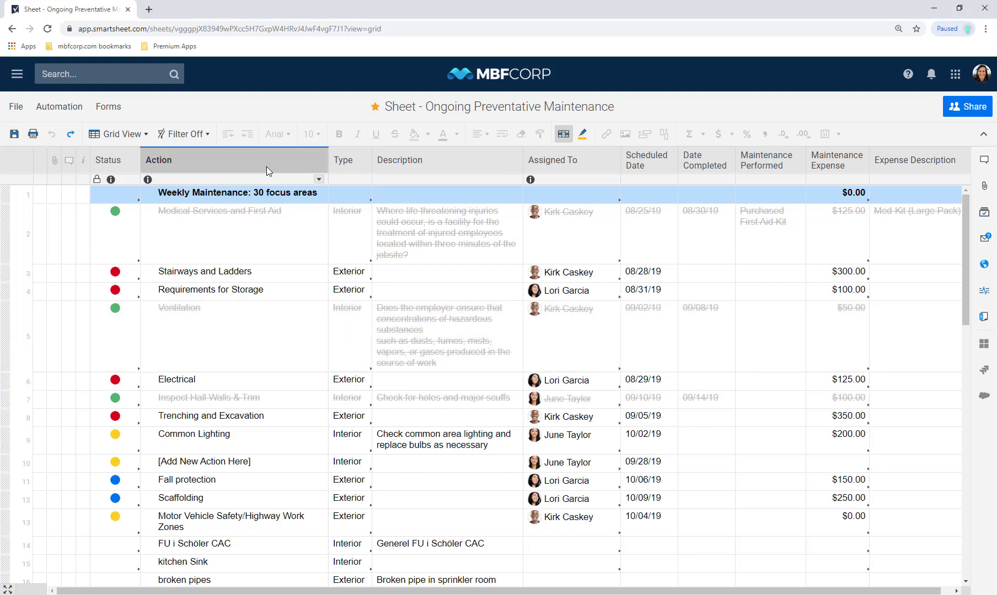
pyautogui.click(266, 166)
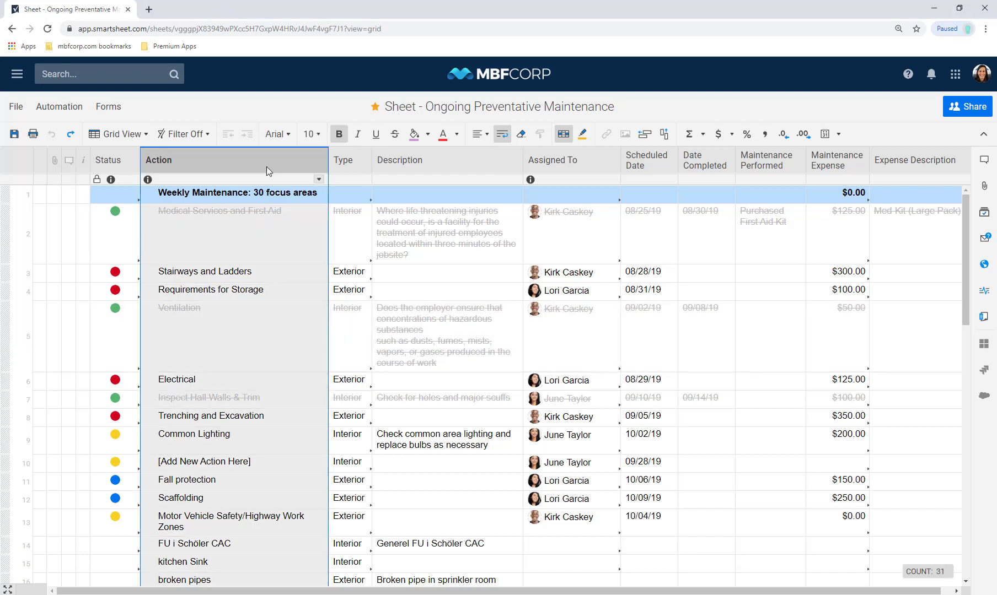
pyautogui.keyDown('shift'); pyautogui.click(440, 163); pyautogui.keyUp('shift')
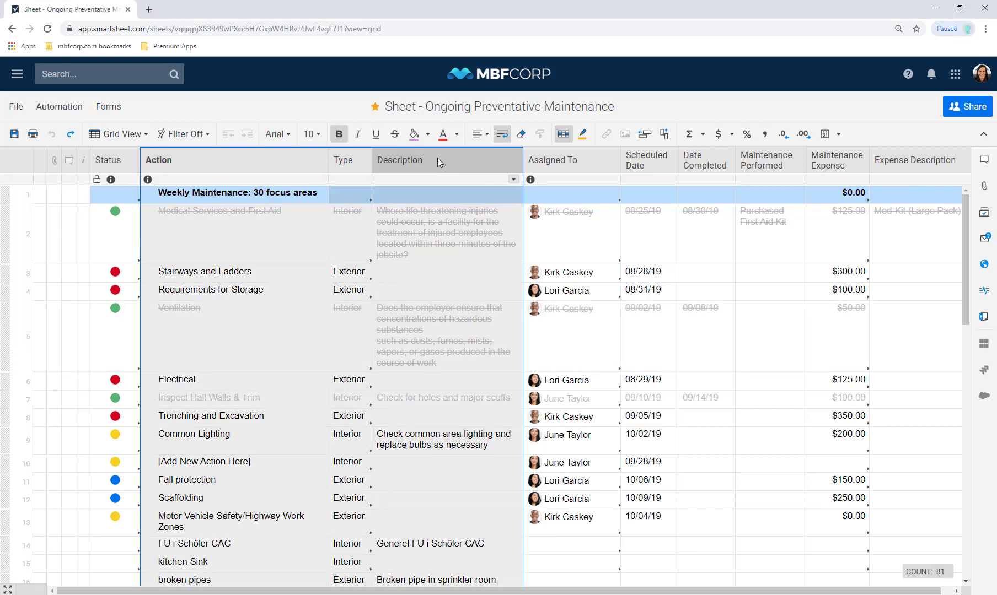
pyautogui.click(429, 139)
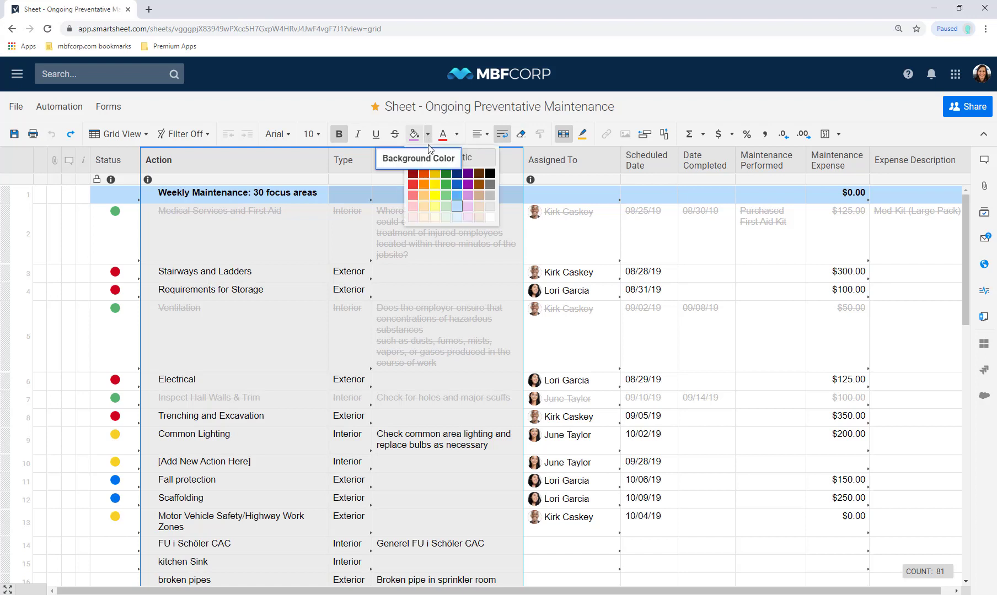
pyautogui.click(434, 208)
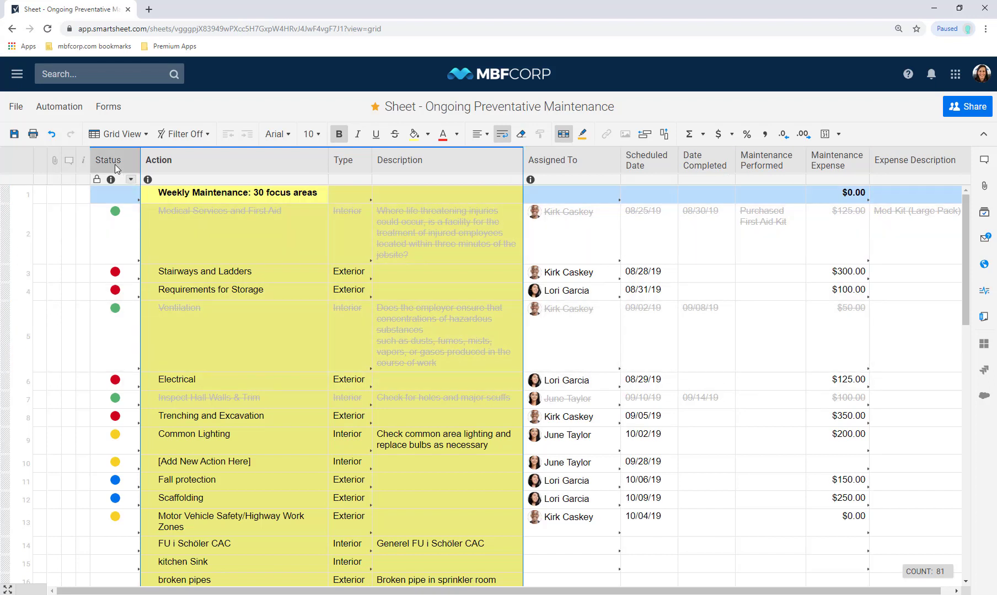
# Insert a system-generated Created By column to the left of Status
pyautogui.rightClick(114, 164)
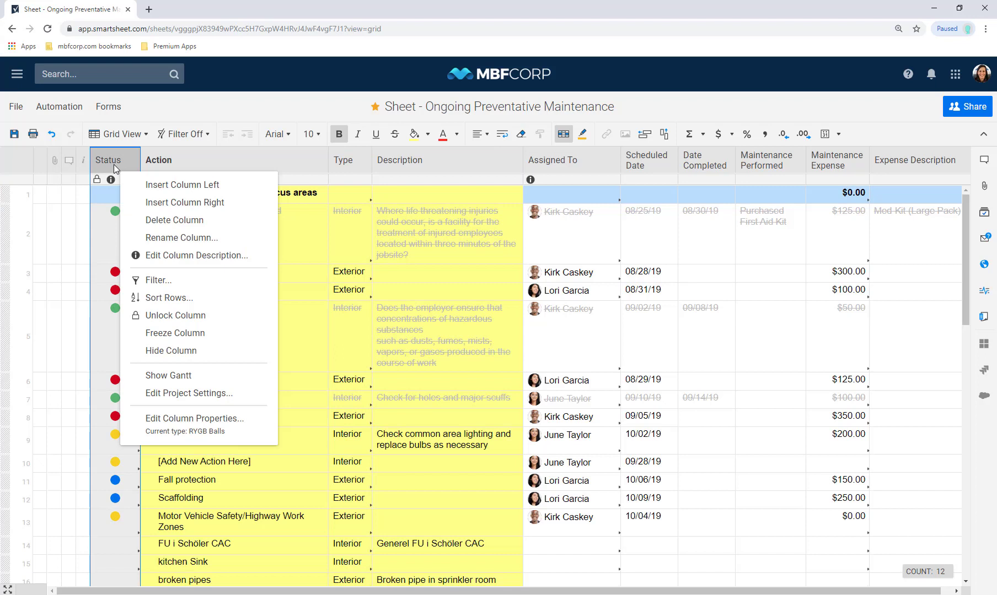
pyautogui.click(155, 189)
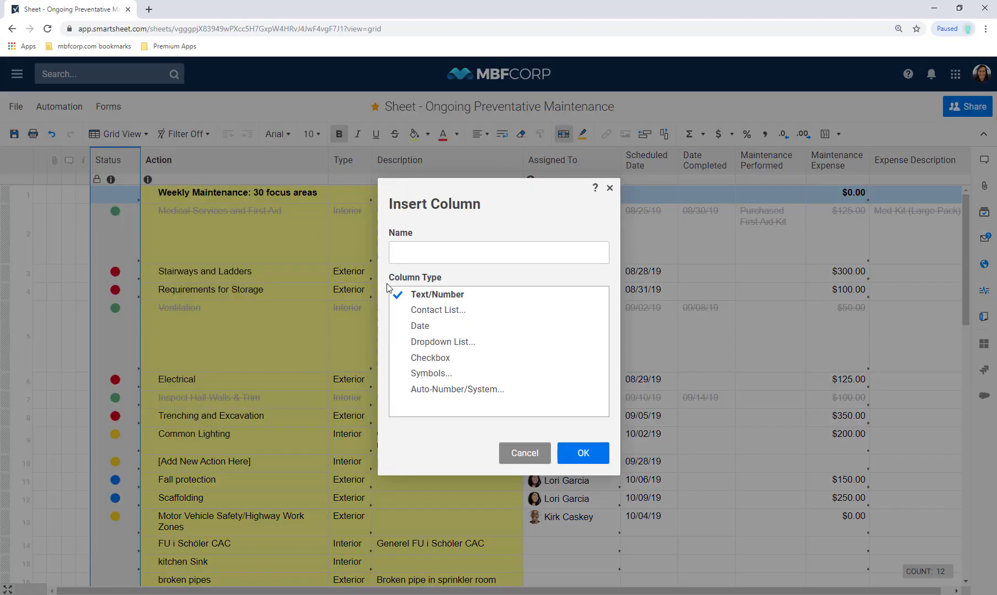
pyautogui.click(411, 390)
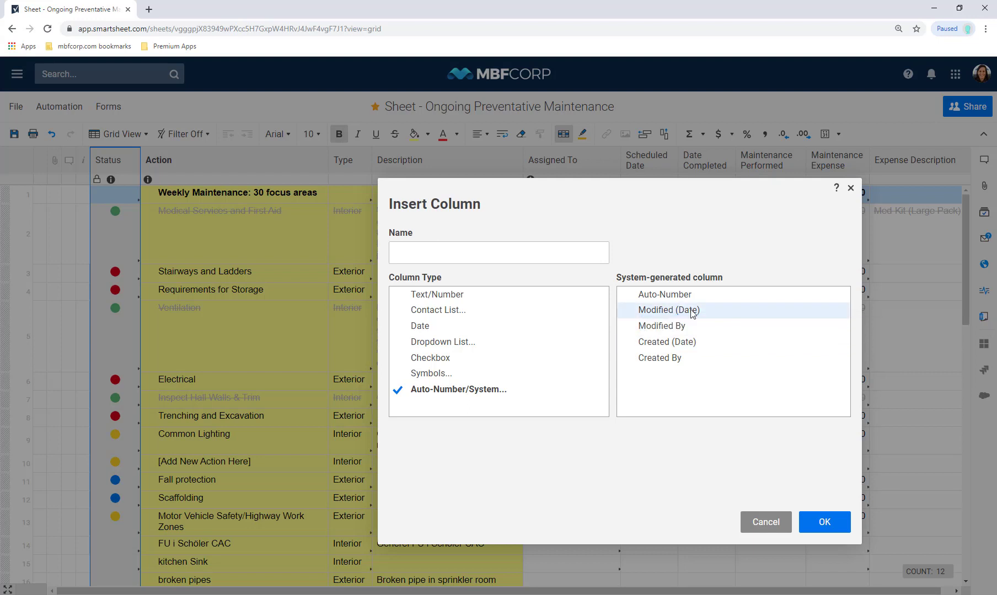
pyautogui.click(670, 362)
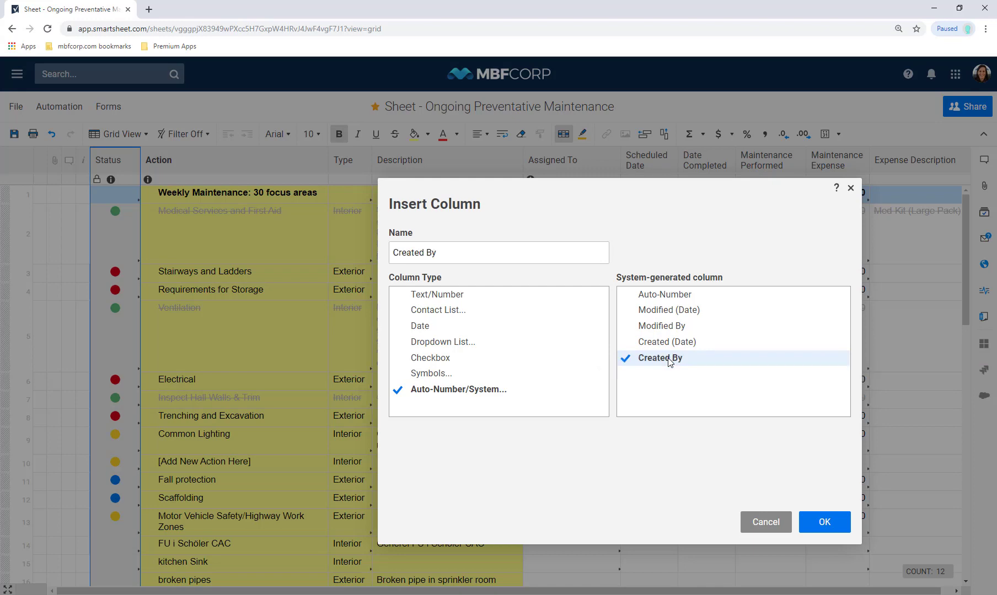
pyautogui.click(823, 522)
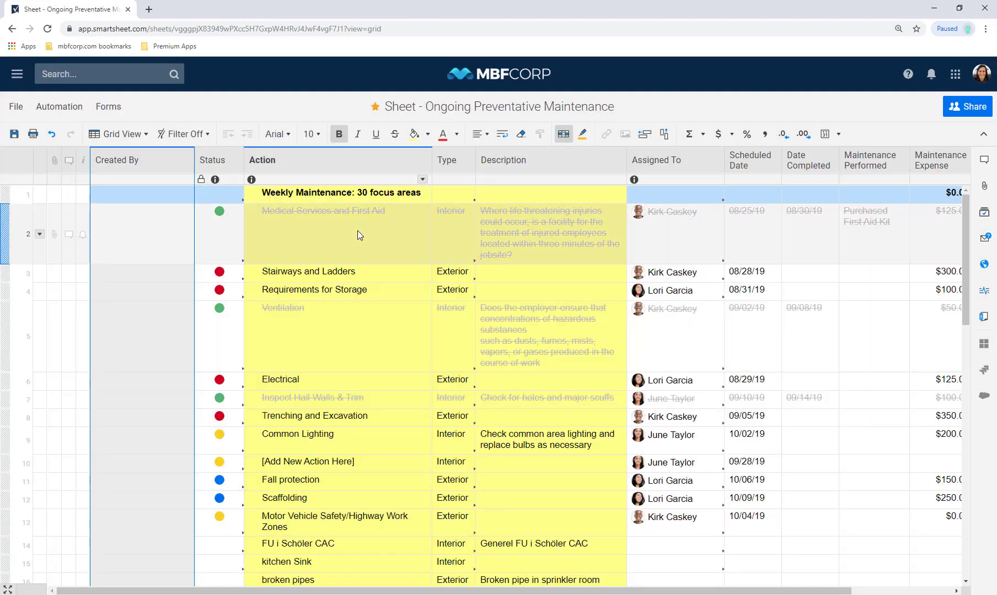
# Insert a system-generated Created date column to the right of Created By
pyautogui.rightClick(160, 164)
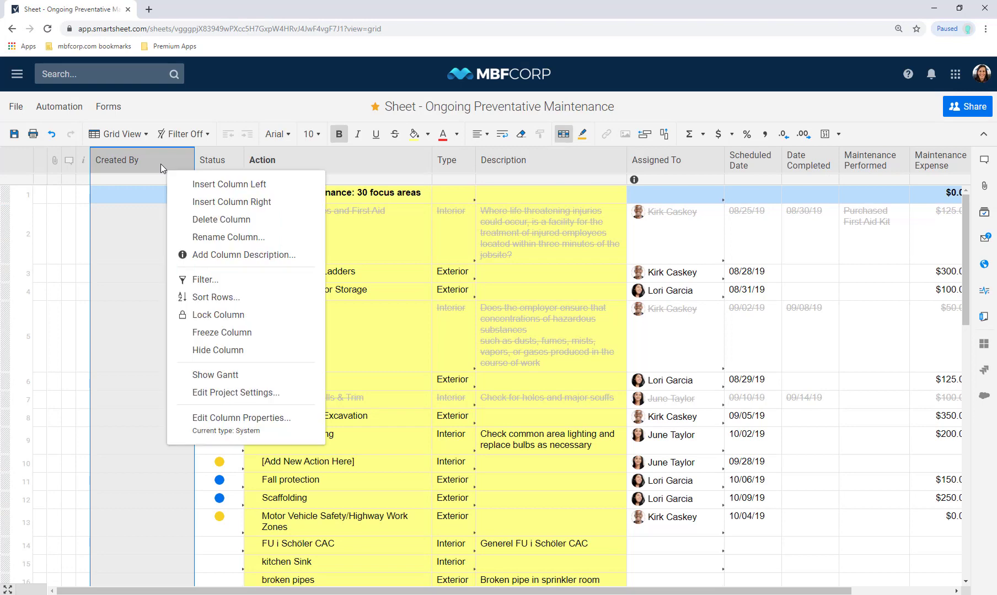
pyautogui.click(194, 203)
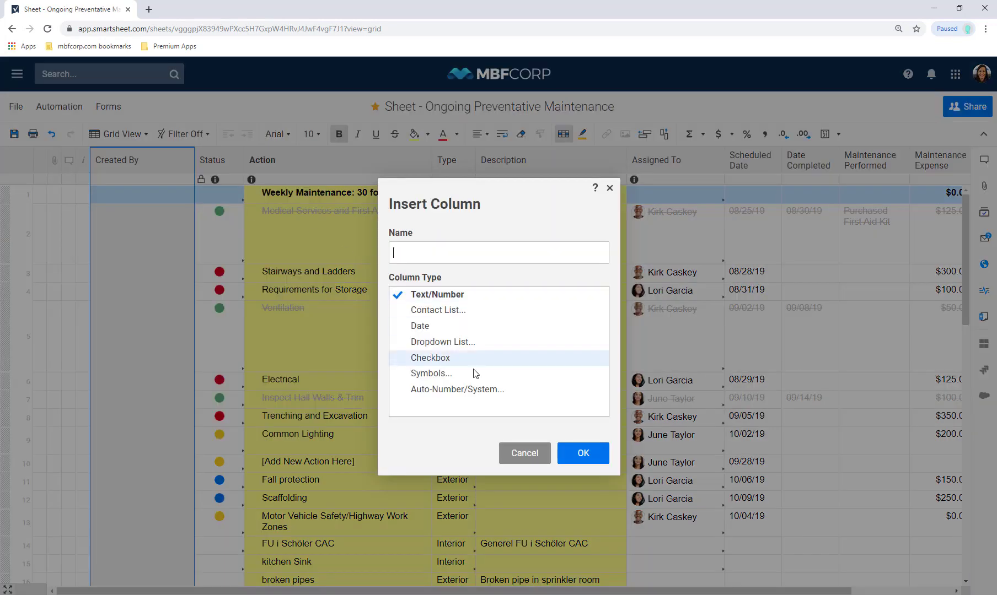
pyautogui.click(478, 390)
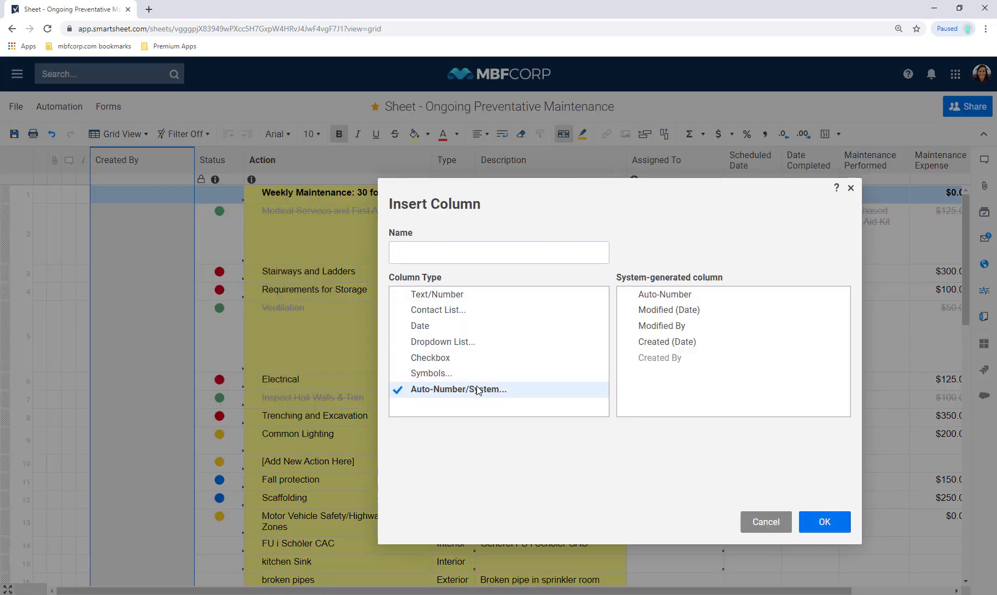
pyautogui.click(657, 346)
pyautogui.click(810, 520)
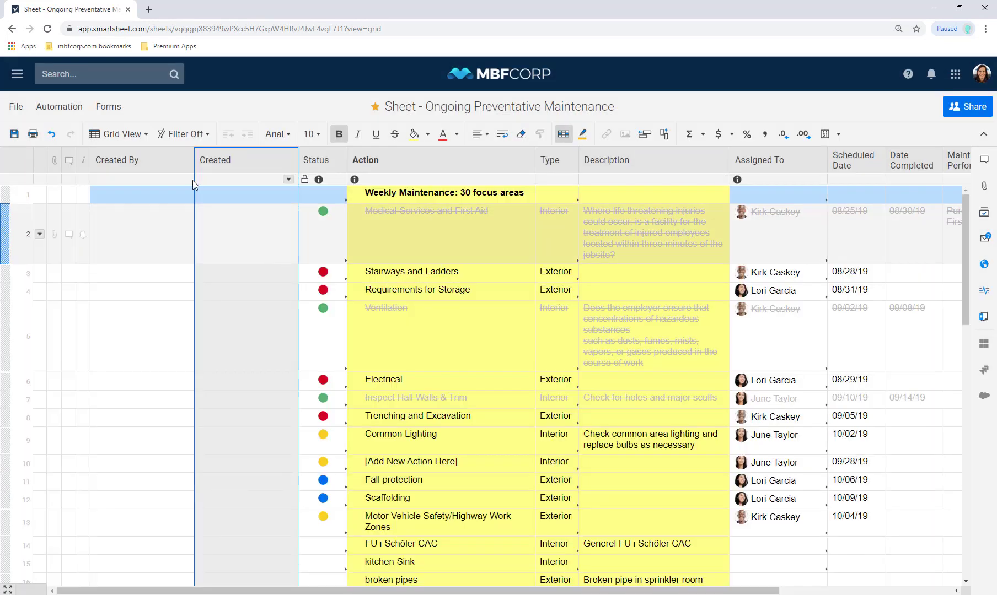
# Move the Created By and Created columns to the far end of the sheet
pyautogui.keyDown('shift'); pyautogui.click(170, 164); pyautogui.keyUp('shift')
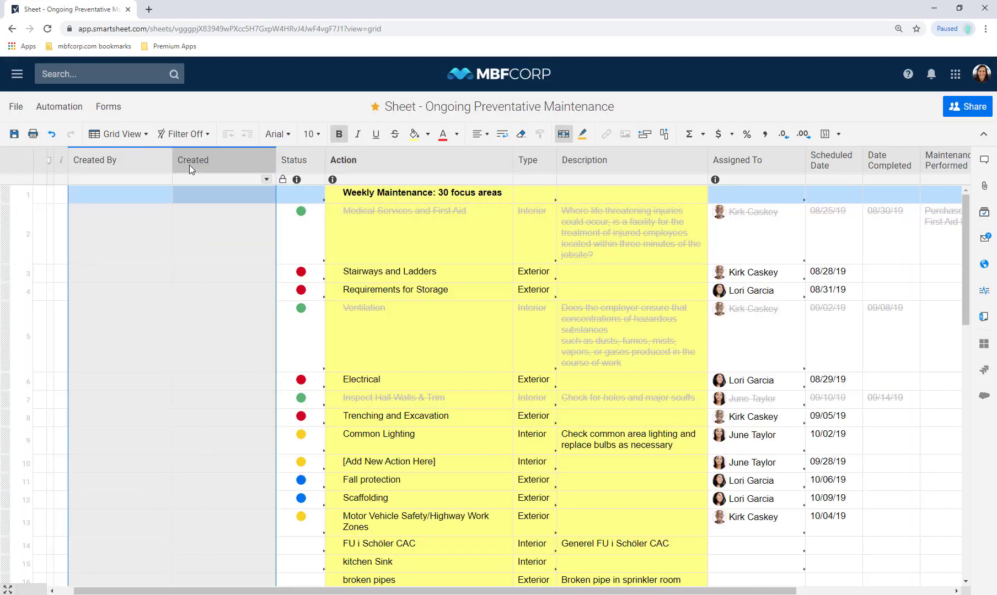
pyautogui.moveTo(189, 164); pyautogui.dragTo(942, 180)
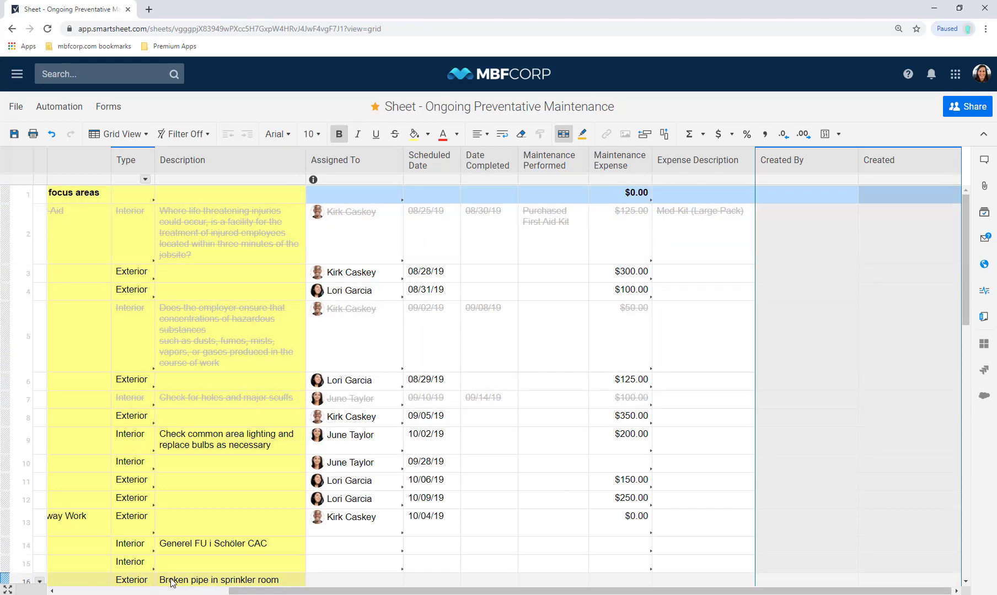
pyautogui.moveTo(358, 591); pyautogui.dragTo(185, 591)
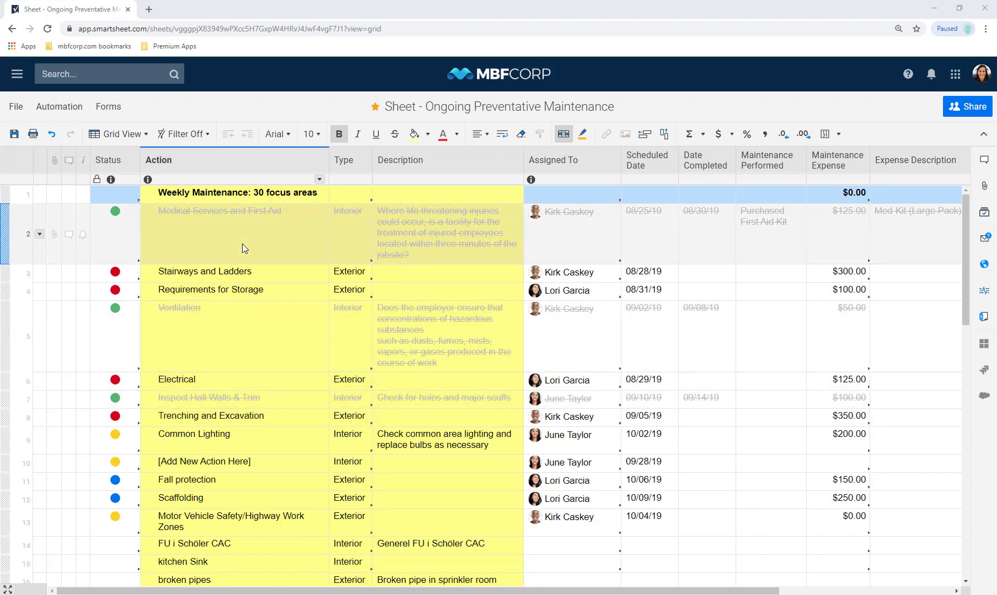
# Create a new form from the maintenance sheet and save and preview it
pyautogui.click(101, 112)
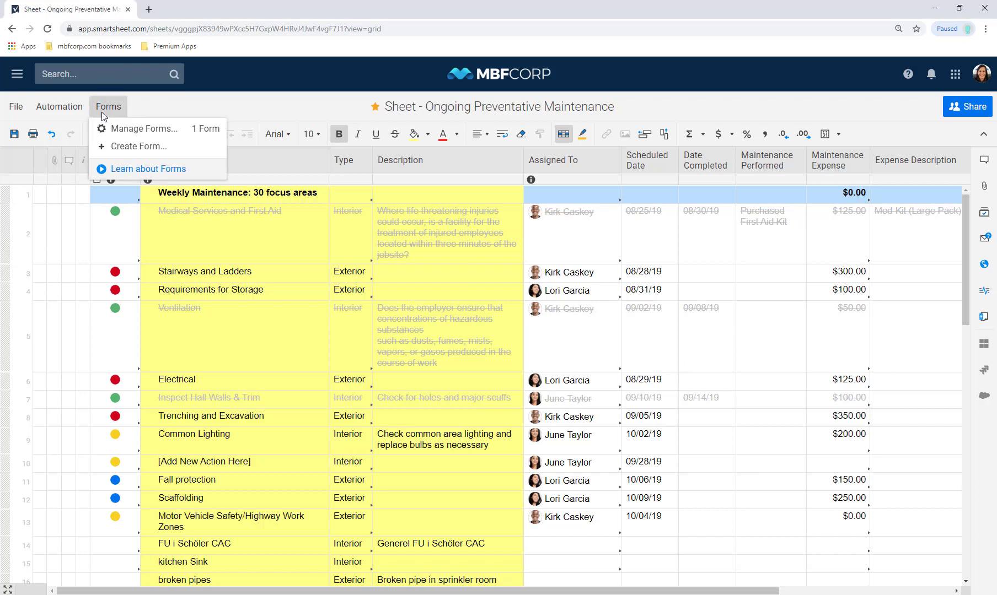
pyautogui.click(150, 148)
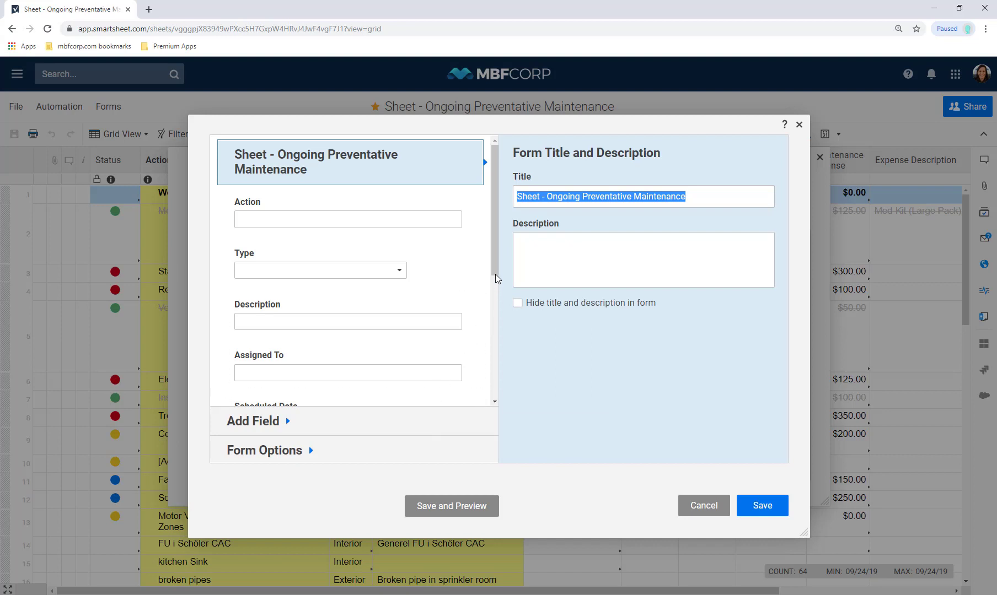
pyautogui.moveTo(495, 272); pyautogui.dragTo(492, 205)
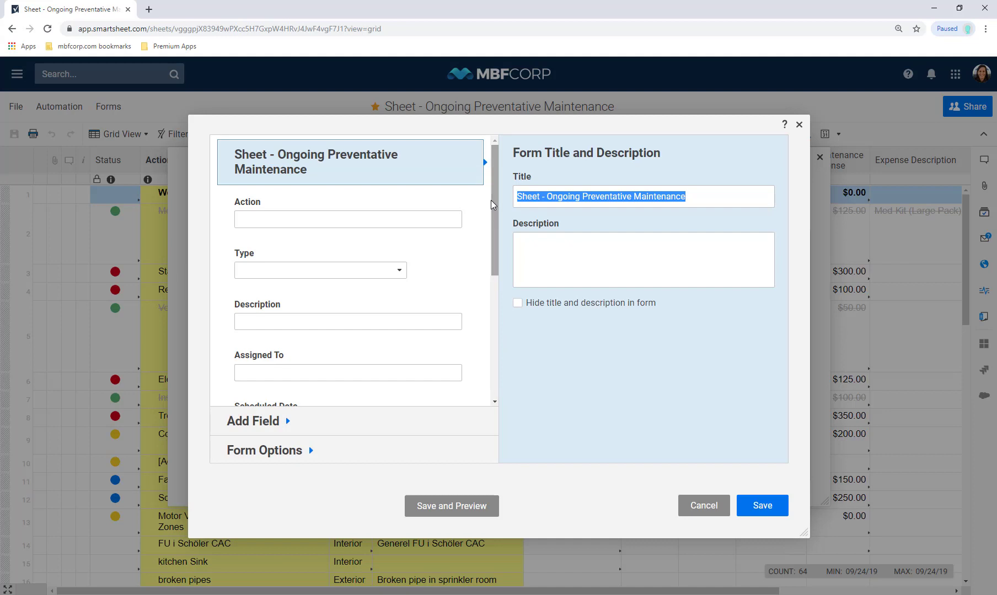
pyautogui.click(440, 510)
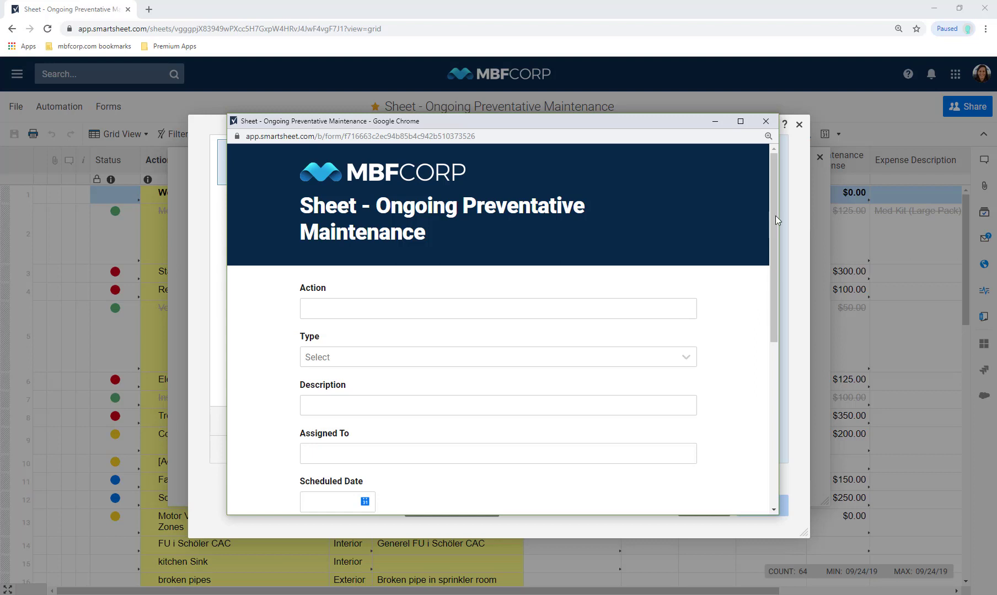
# Close the form preview window to return to the form builder
pyautogui.click(764, 123)
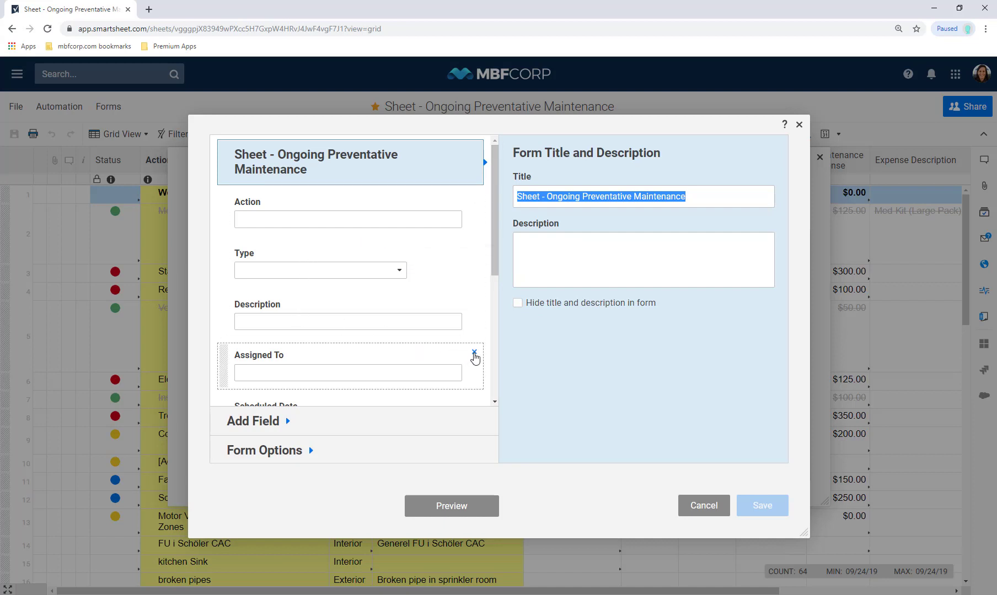
# Remove the six fields from Assigned To through Expense Description, and add a File Upload field below Description
pyautogui.click(475, 353)
pyautogui.click(475, 353)
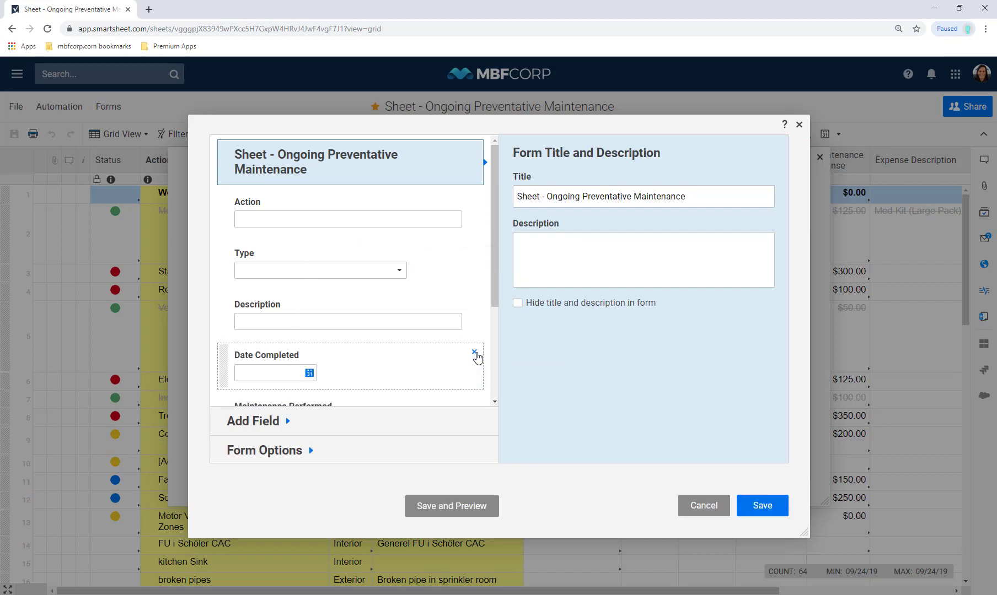
pyautogui.click(475, 354)
pyautogui.click(477, 354)
pyautogui.click(476, 354)
pyautogui.click(477, 353)
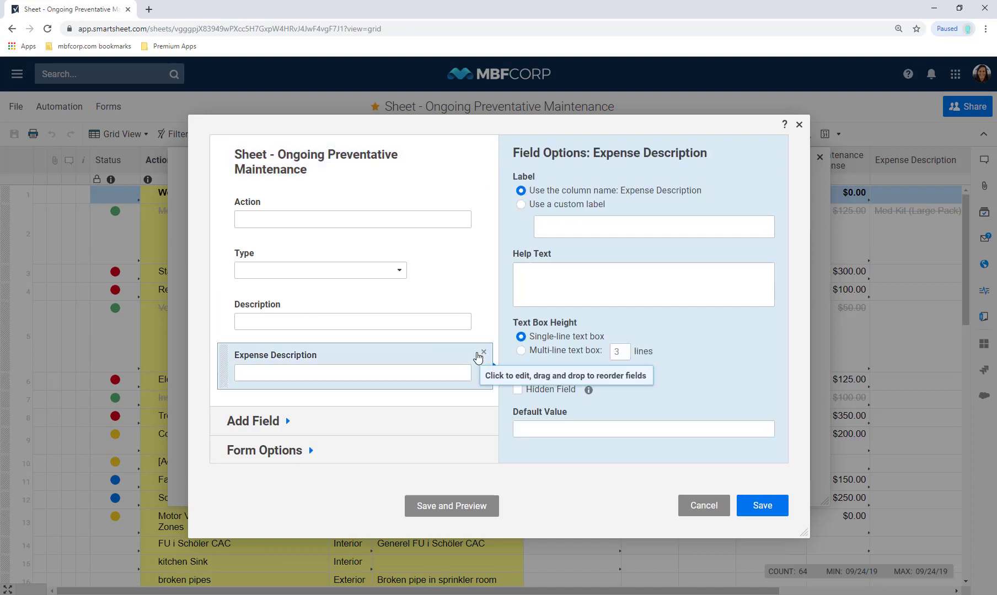
pyautogui.click(484, 352)
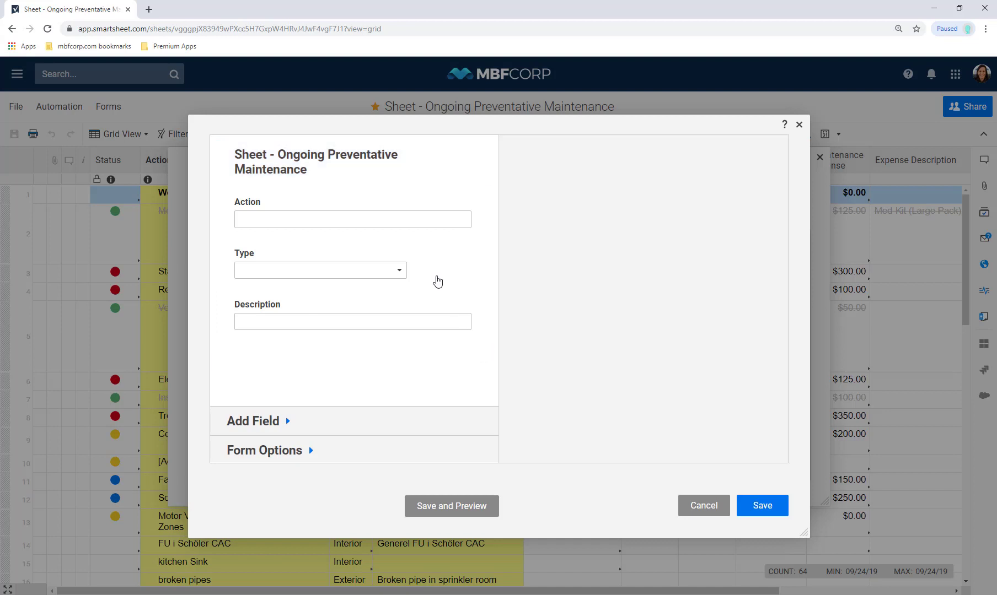
pyautogui.click(349, 422)
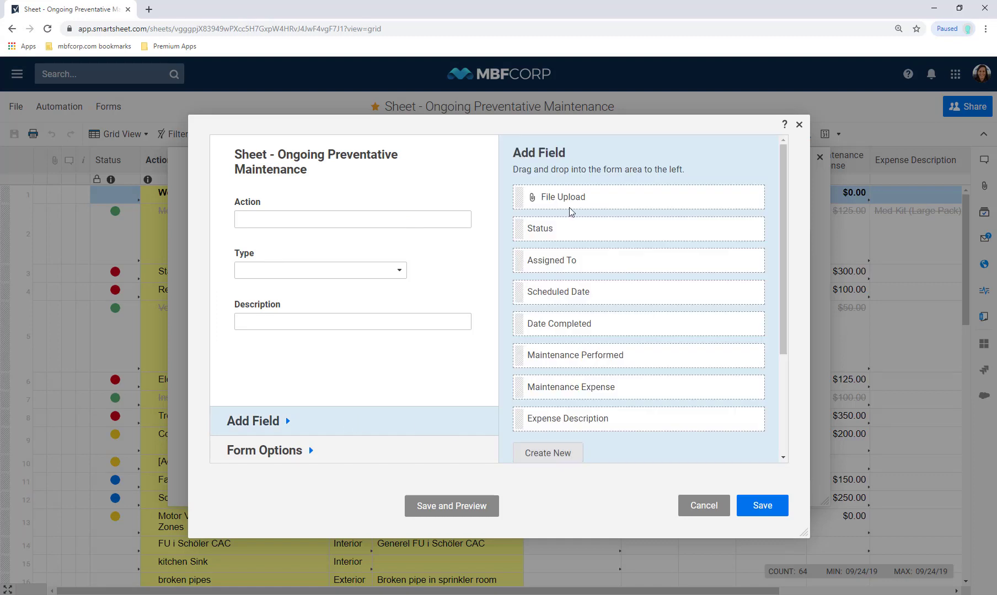
pyautogui.moveTo(573, 197); pyautogui.dragTo(315, 360)
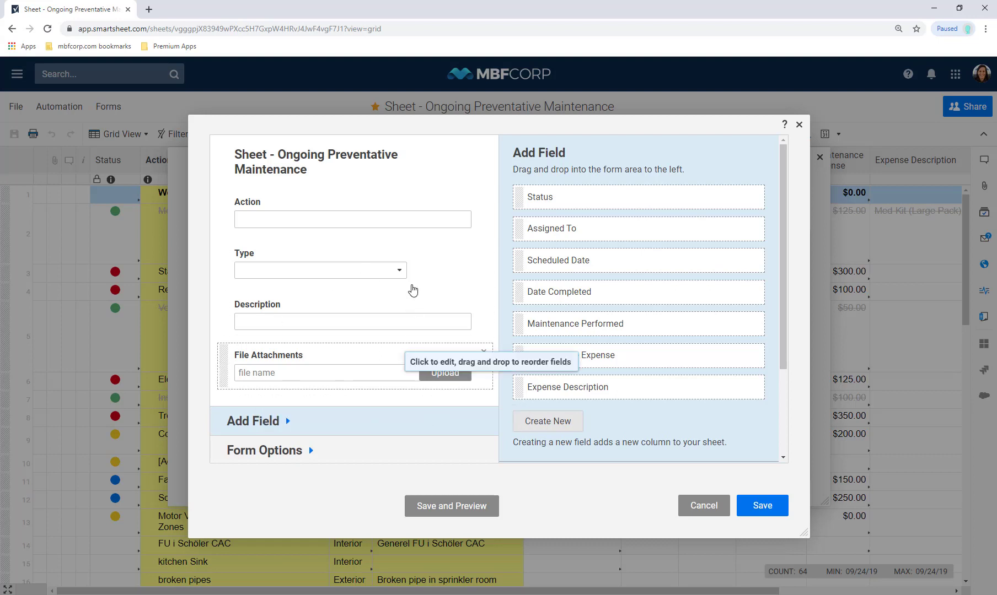
# Make Action, Type and Description required, with Description as a multi-line text box
pyautogui.click(364, 232)
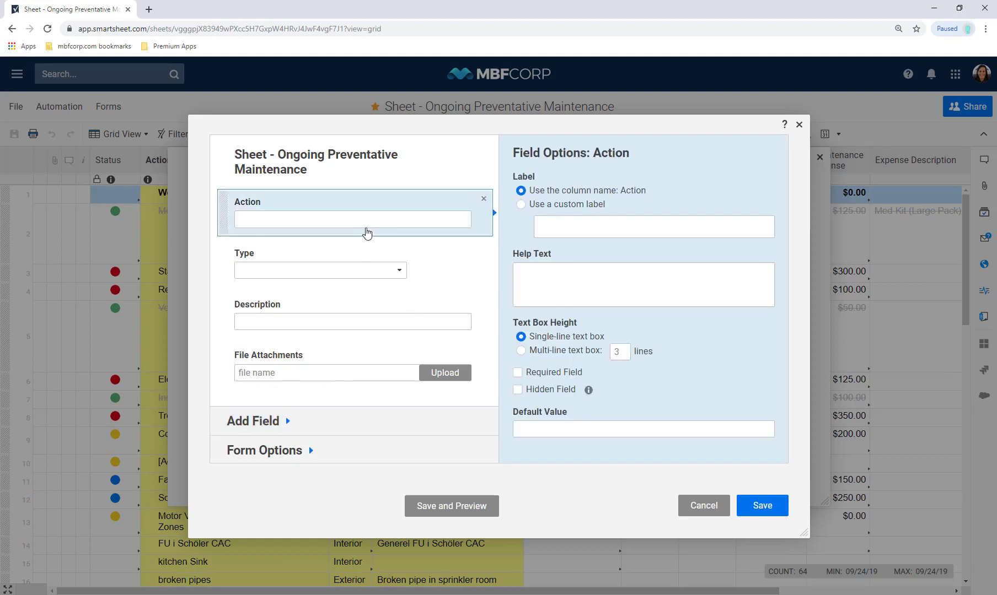
pyautogui.click(517, 372)
pyautogui.click(408, 282)
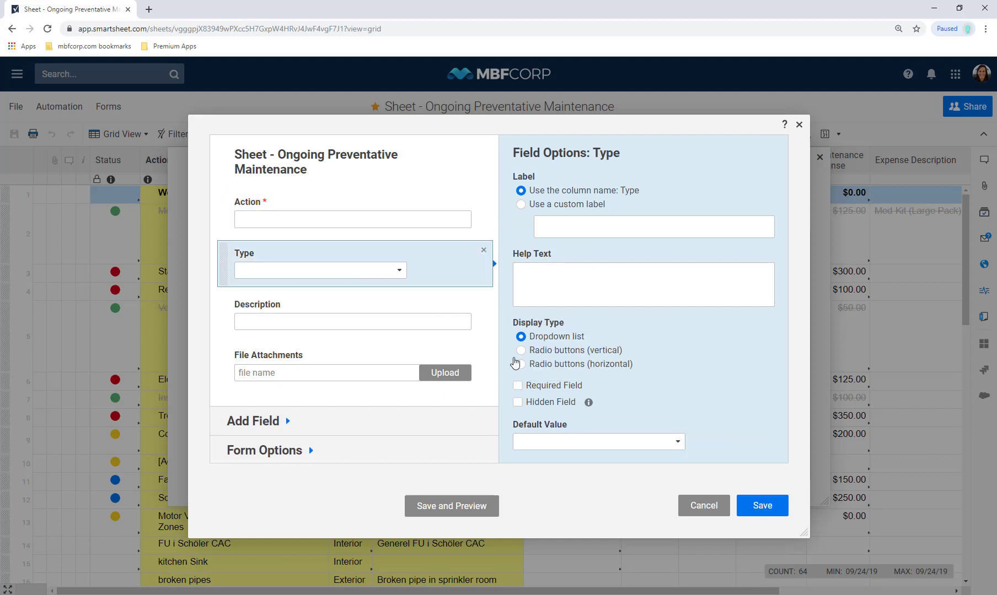
pyautogui.click(517, 386)
pyautogui.click(433, 323)
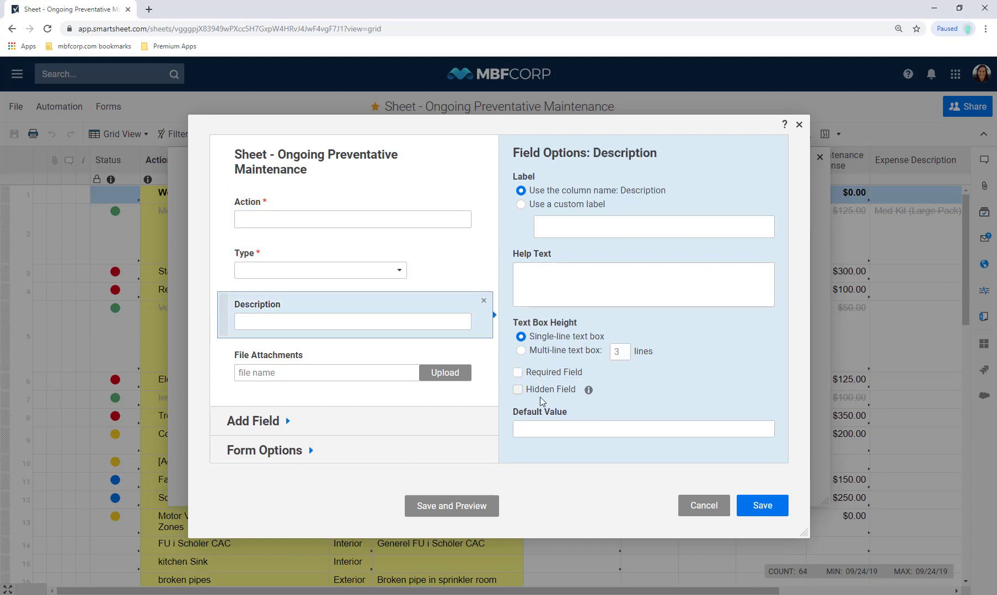
pyautogui.click(517, 373)
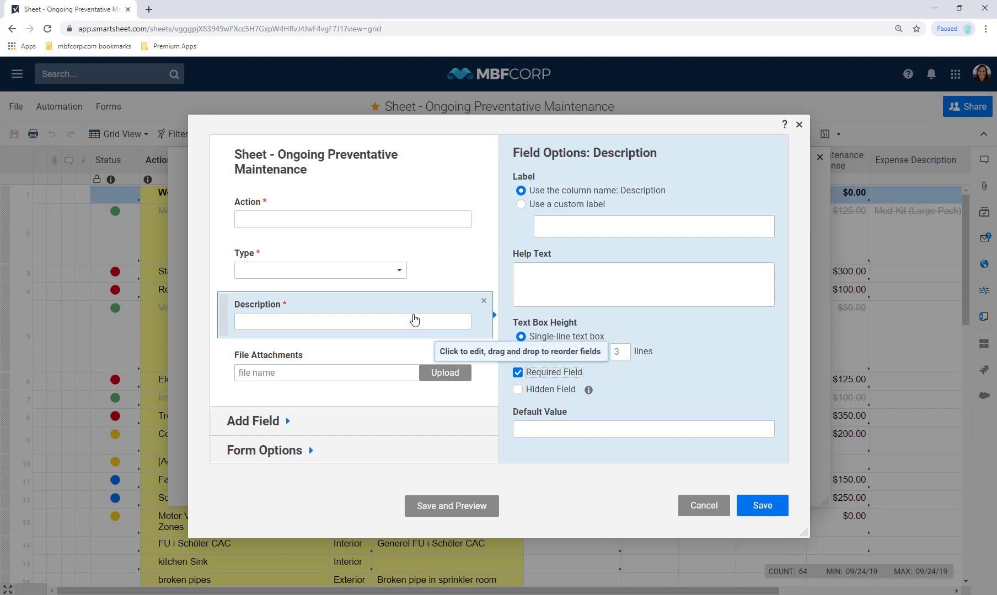
pyautogui.click(520, 351)
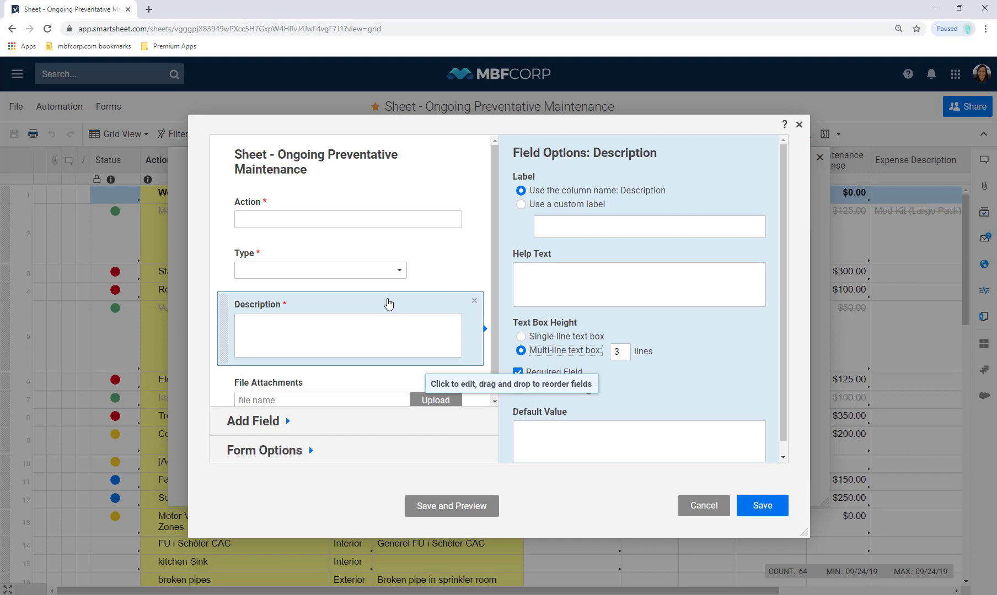
# Retitle the form 'New Preventative Maintenance Requests'
pyautogui.click(386, 163)
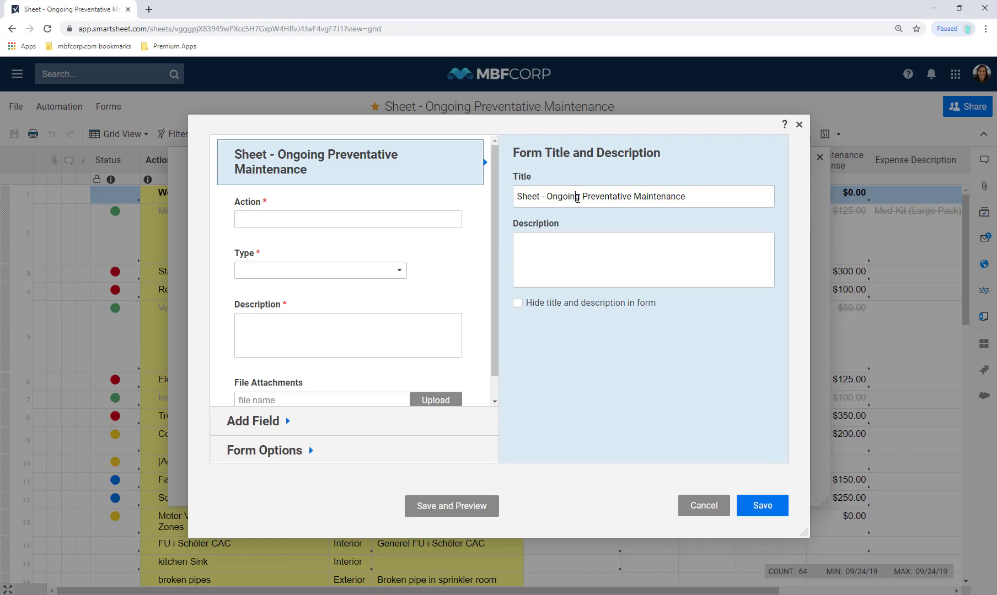
pyautogui.tripleClick(578, 197)
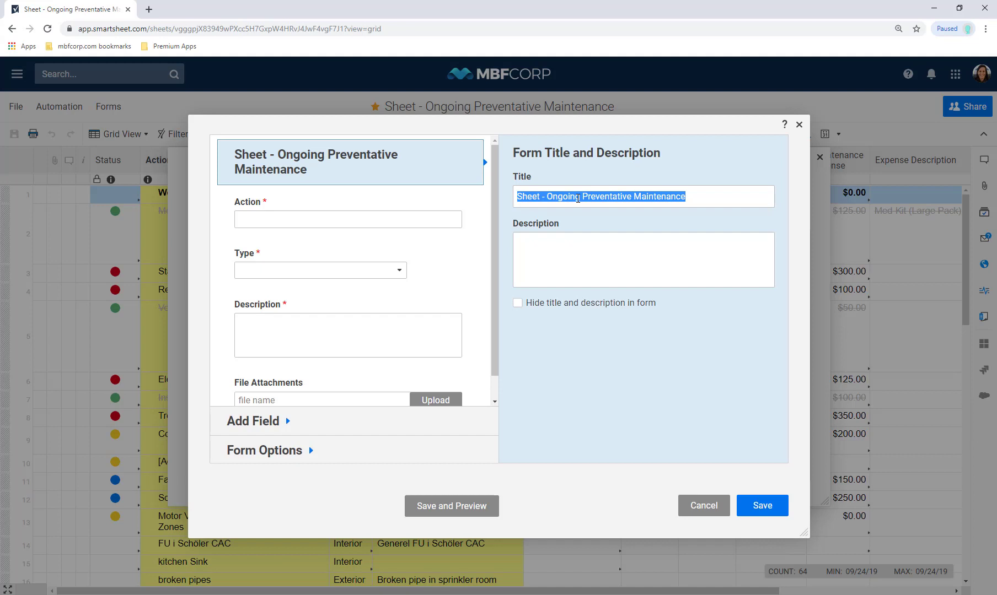
pyautogui.write('New Preventa')
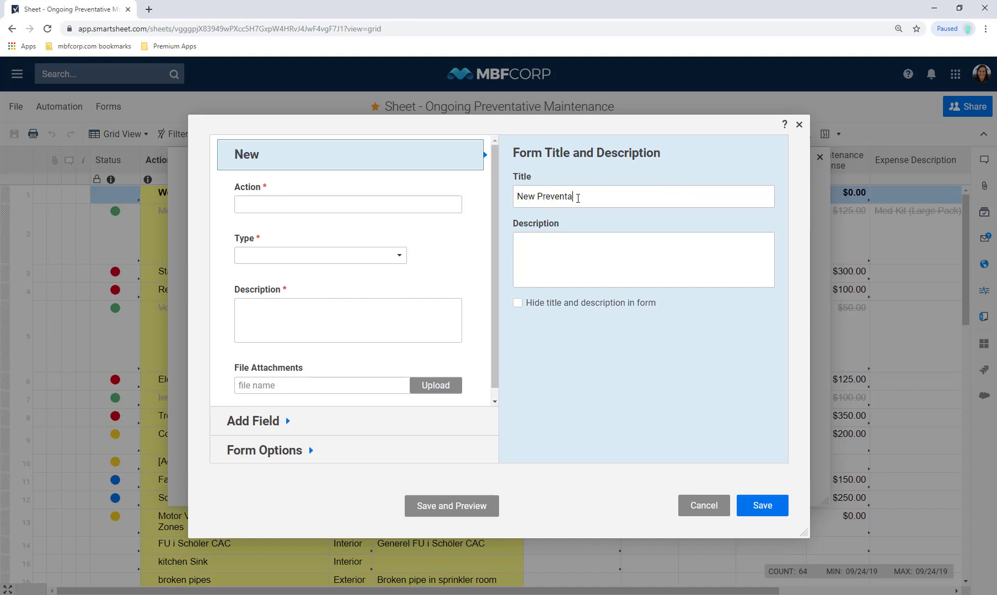
pyautogui.write('tive Maintenance')
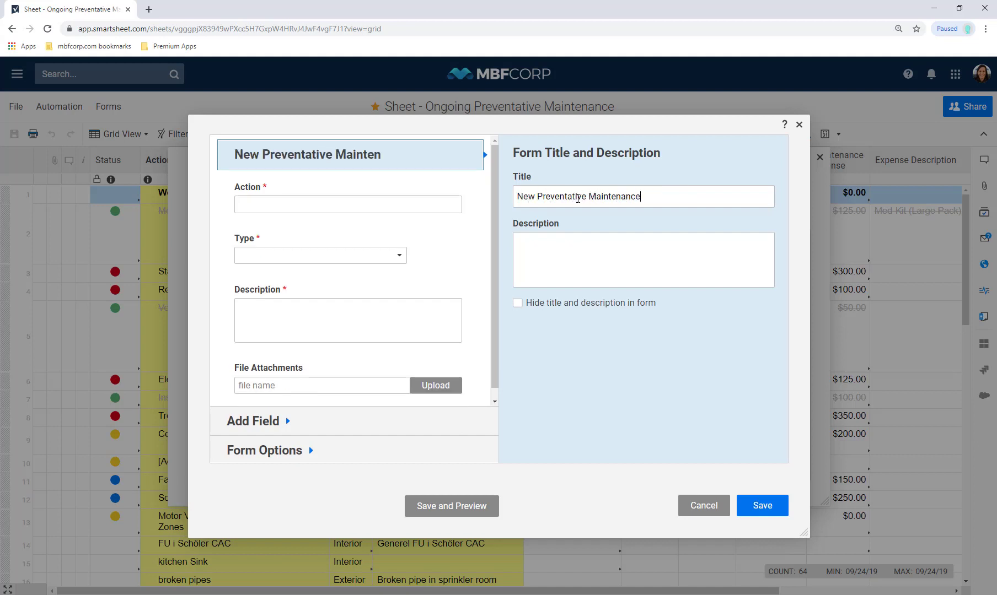
pyautogui.write(' Requests')
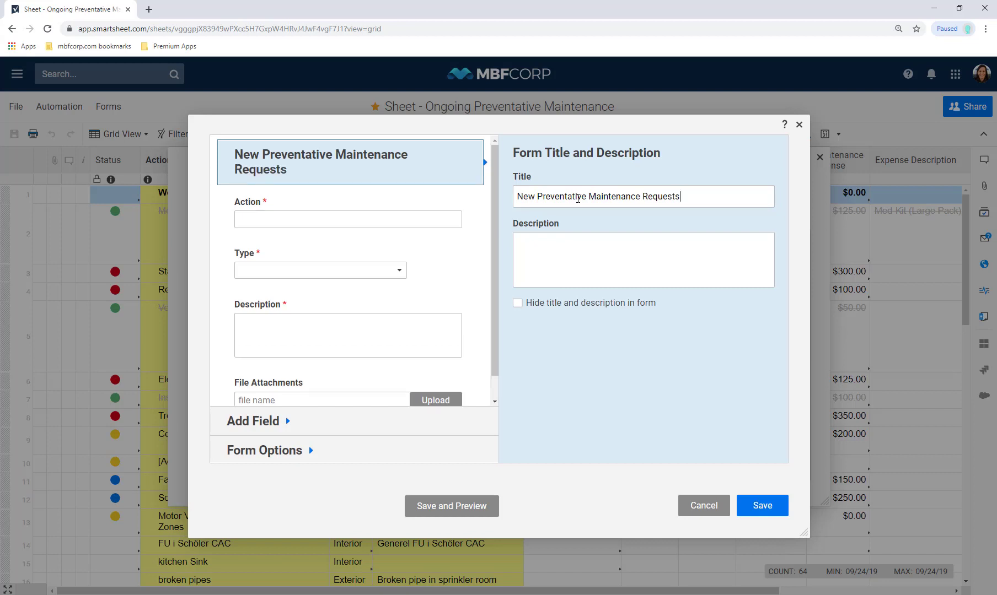
# Give the Action field the custom label 'Maintenance Issue'
pyautogui.click(330, 203)
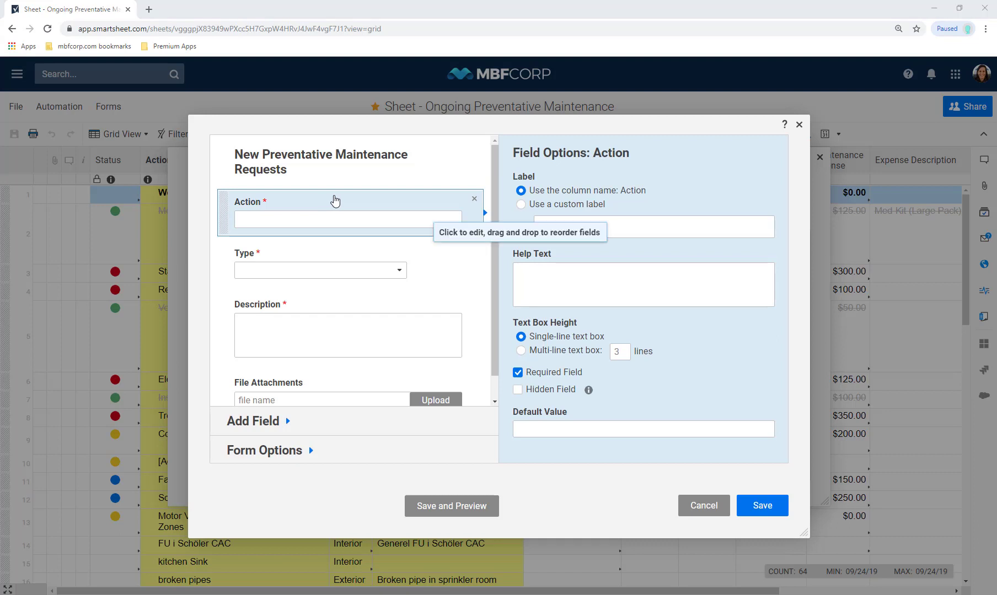
pyautogui.click(651, 221)
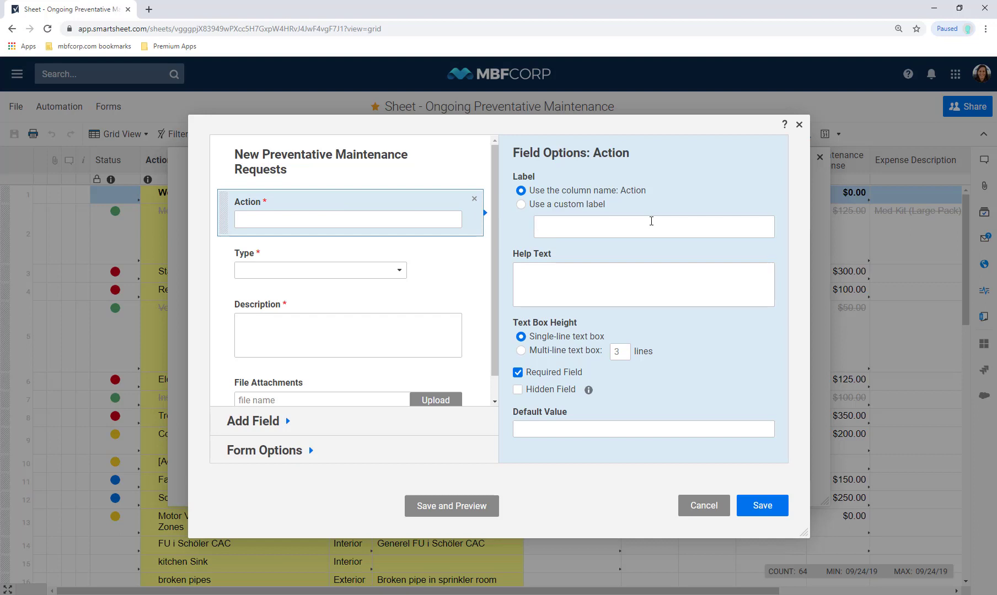
pyautogui.write('Maintenance Issue')
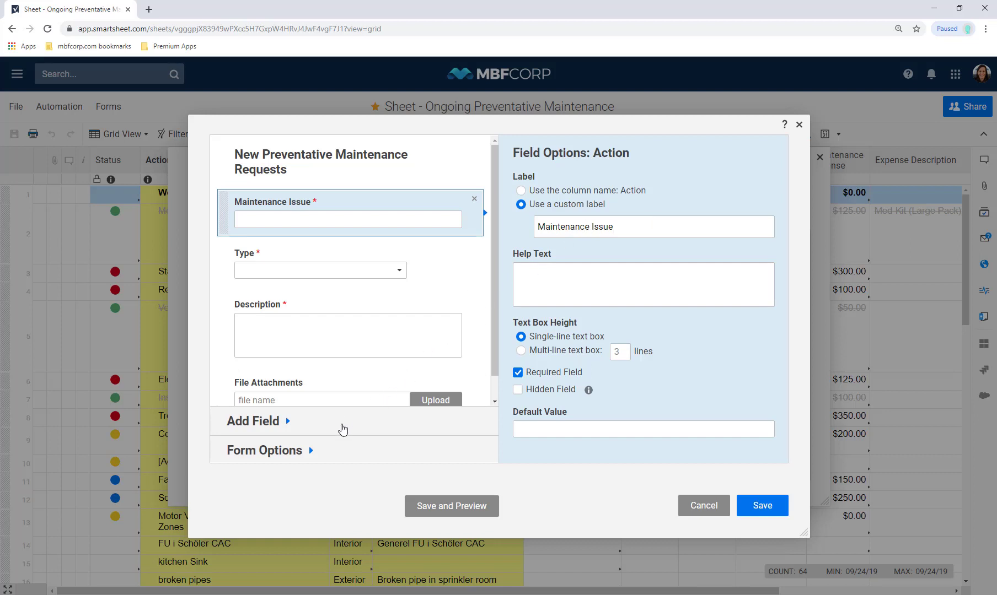
# Drag a section divider into the form just below the Description field
pyautogui.click(343, 429)
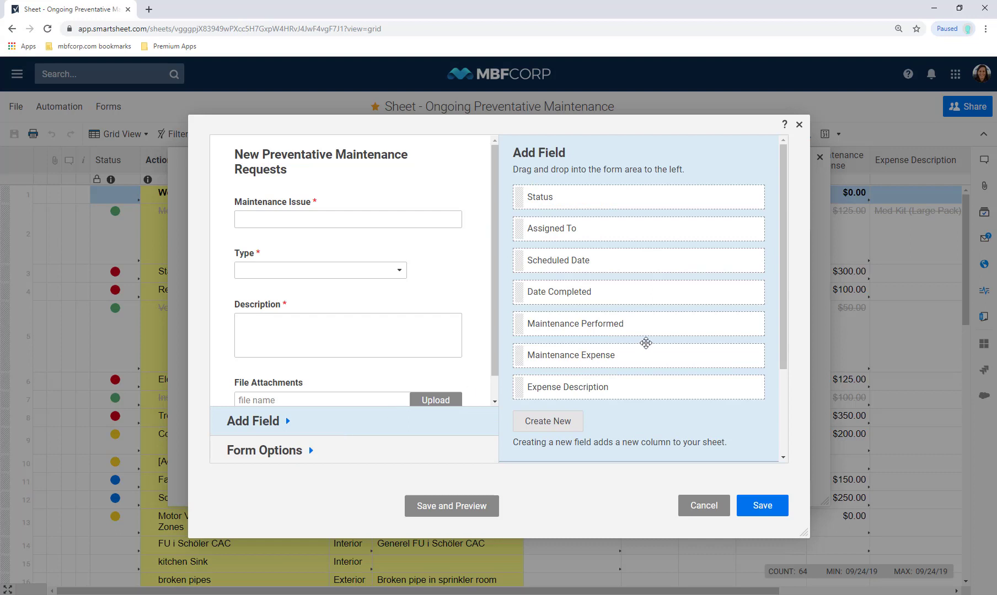
pyautogui.moveTo(779, 353); pyautogui.dragTo(787, 476)
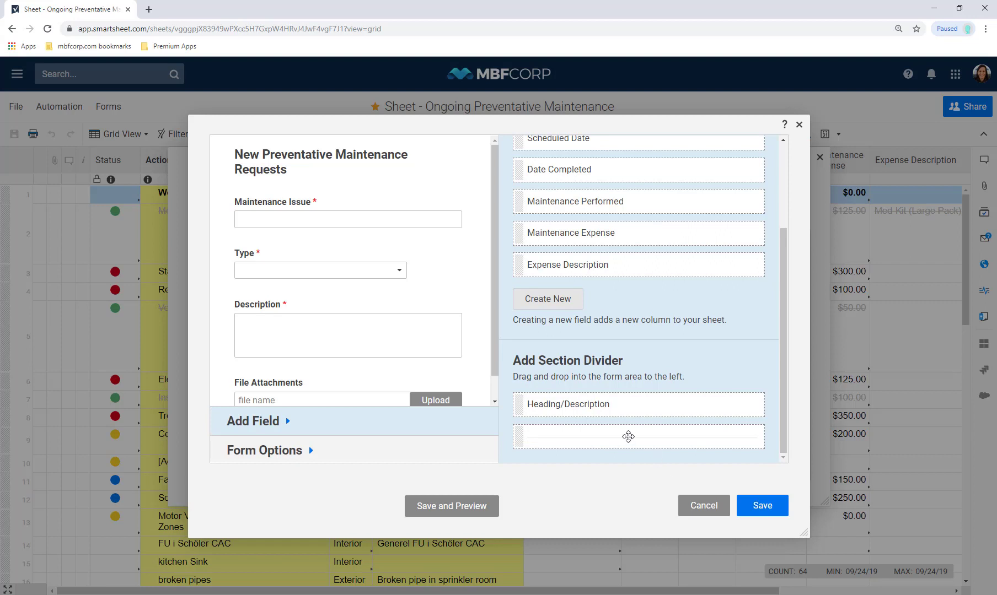
pyautogui.moveTo(542, 411); pyautogui.dragTo(447, 386)
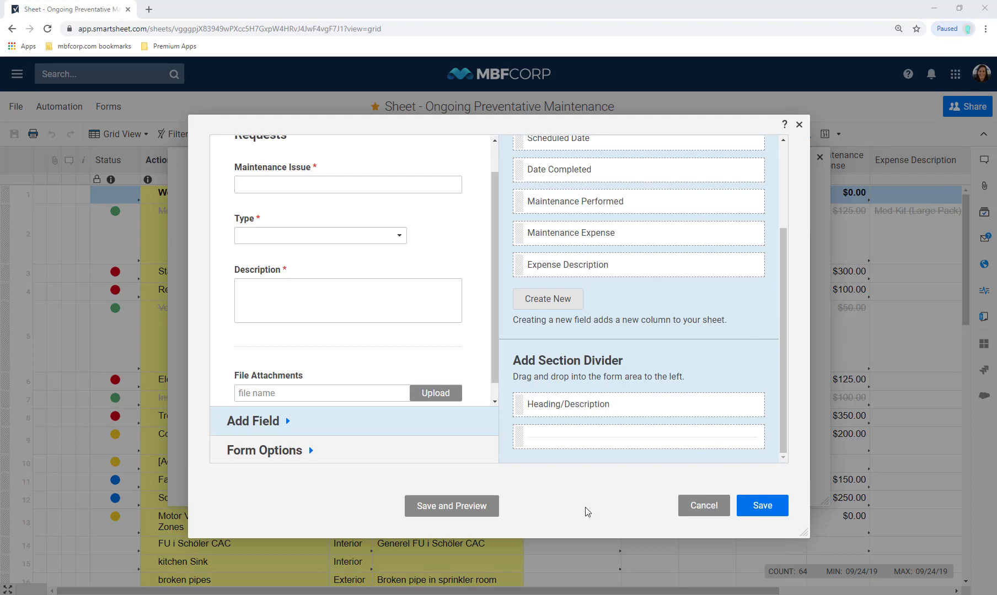
# Save and preview the form, then bring up its Form Options
pyautogui.click(466, 506)
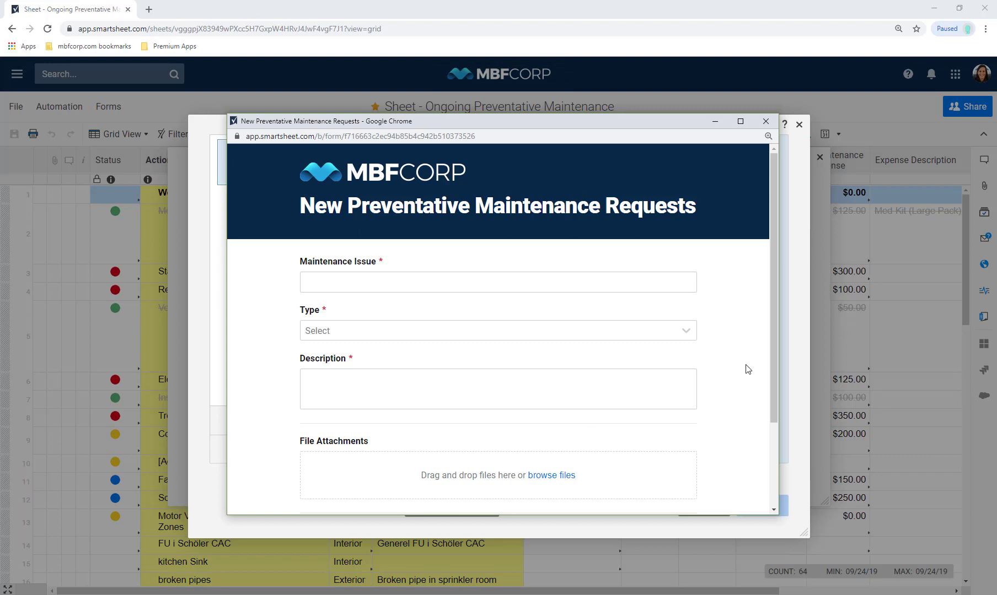
pyautogui.moveTo(775, 376); pyautogui.dragTo(774, 438)
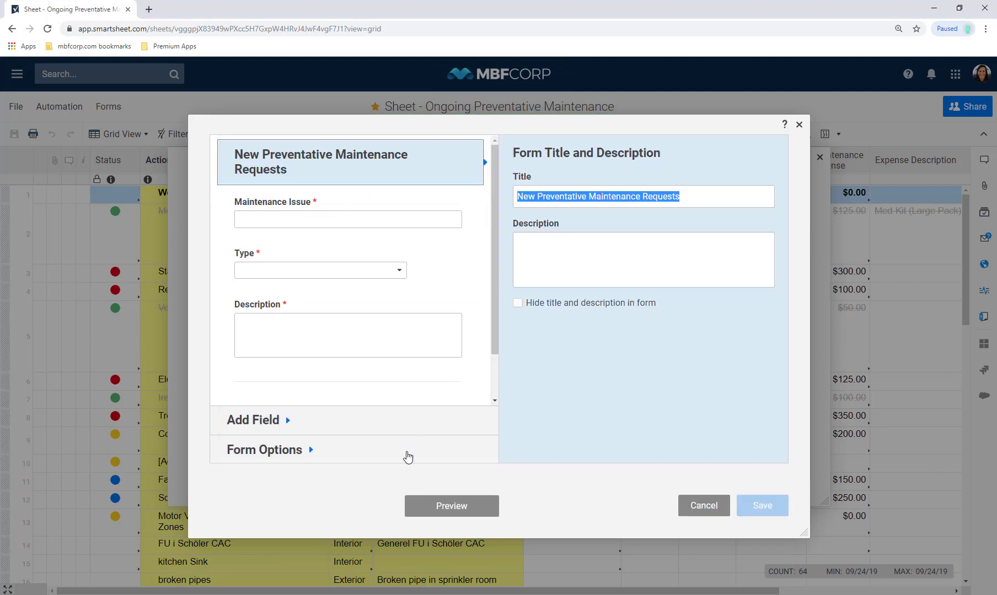
pyautogui.click(399, 460)
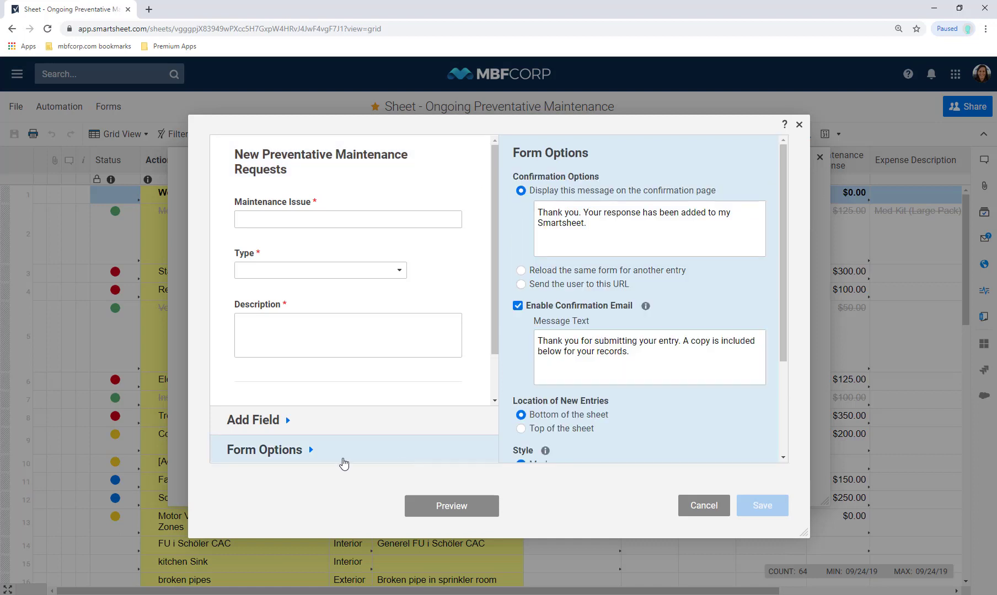
# Set the form to reload for another entry, restrict access to registered Smartsheet users, and save
pyautogui.click(521, 271)
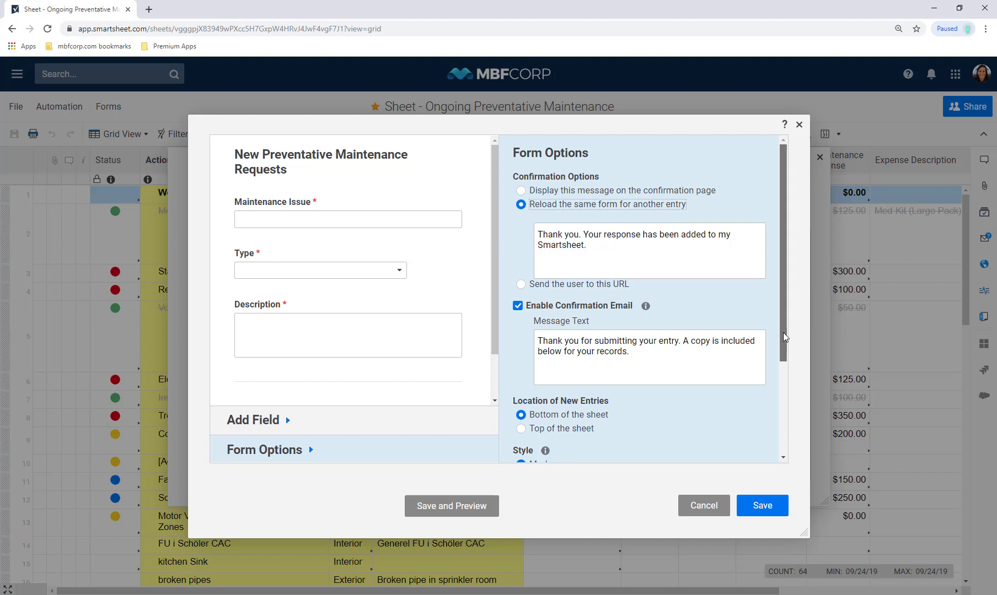
pyautogui.moveTo(783, 332); pyautogui.dragTo(784, 376)
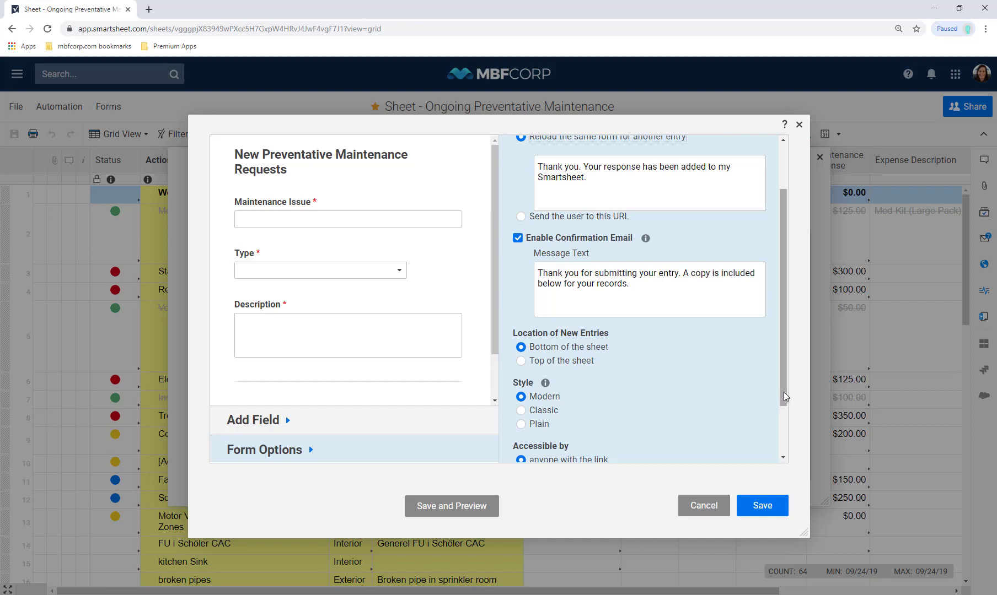
pyautogui.moveTo(783, 396); pyautogui.dragTo(796, 423)
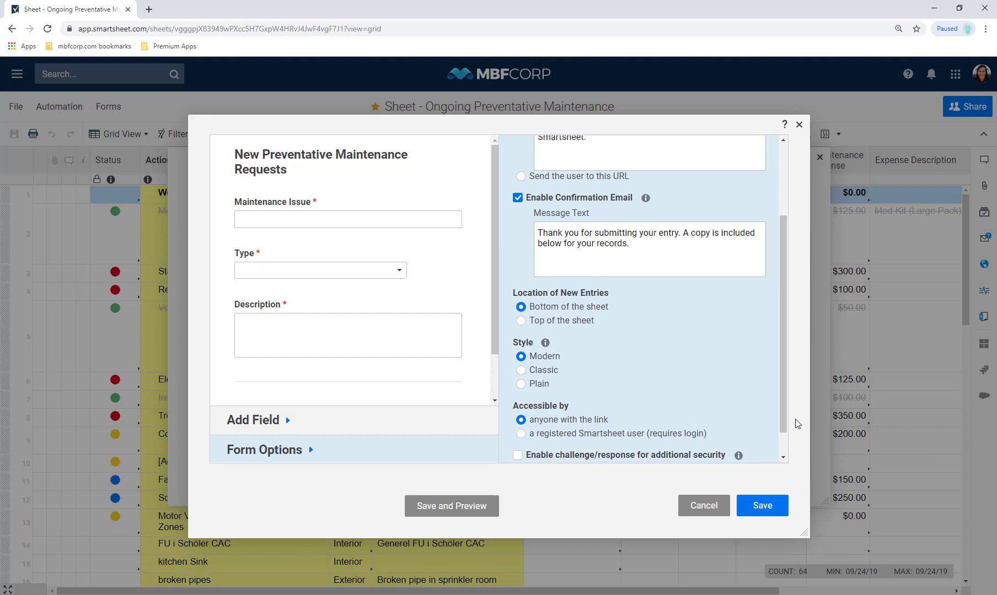
pyautogui.click(573, 433)
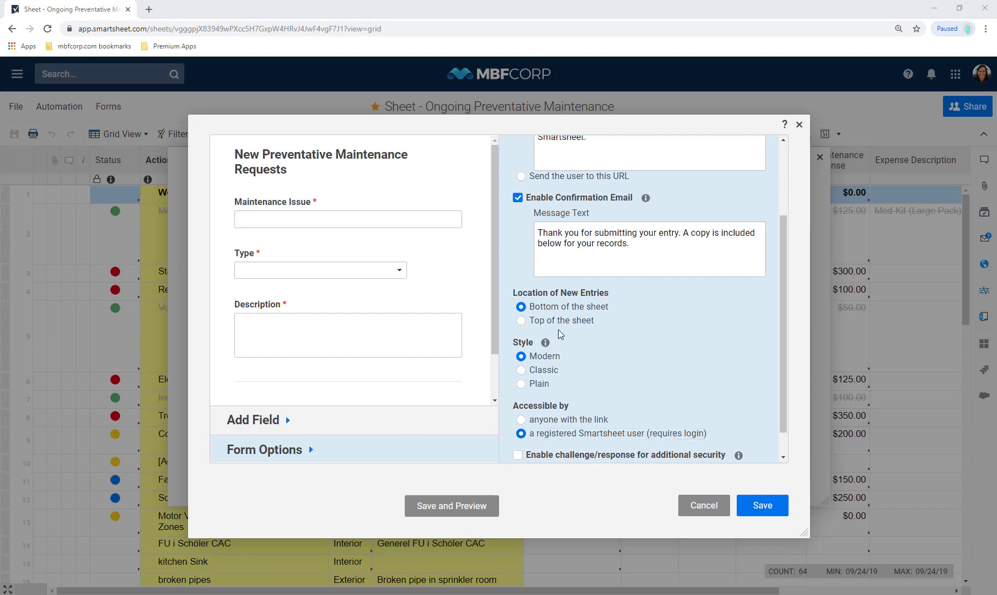
pyautogui.click(747, 506)
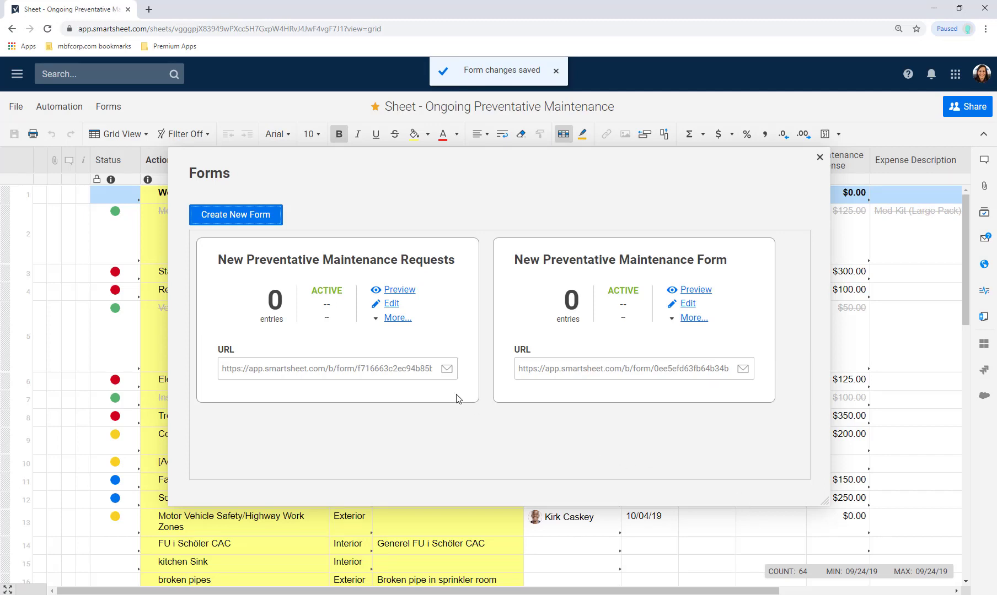
# Bring up the More actions menu for the New Preventative Maintenance Requests form
pyautogui.click(375, 319)
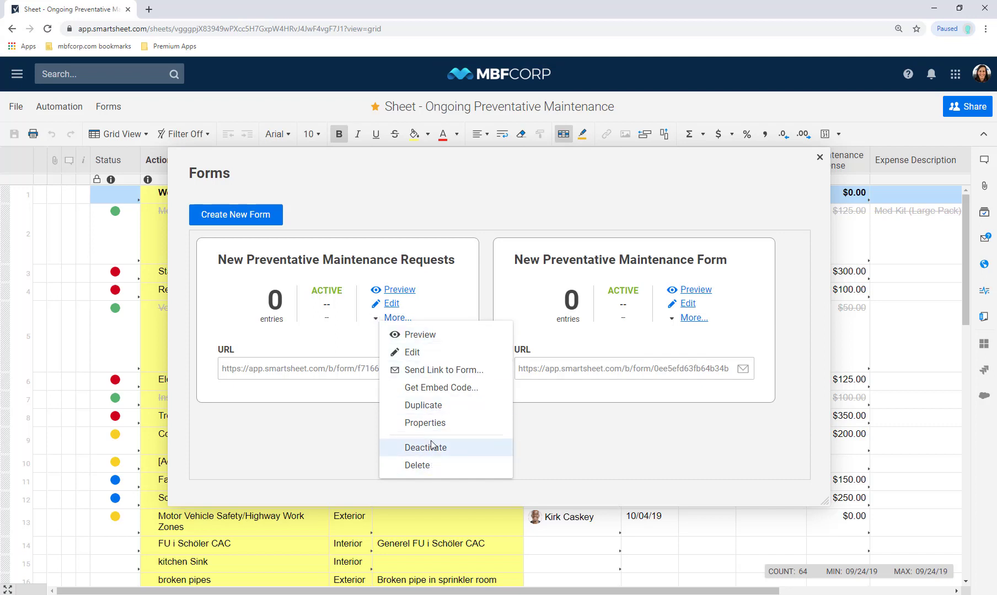
pyautogui.click(267, 371)
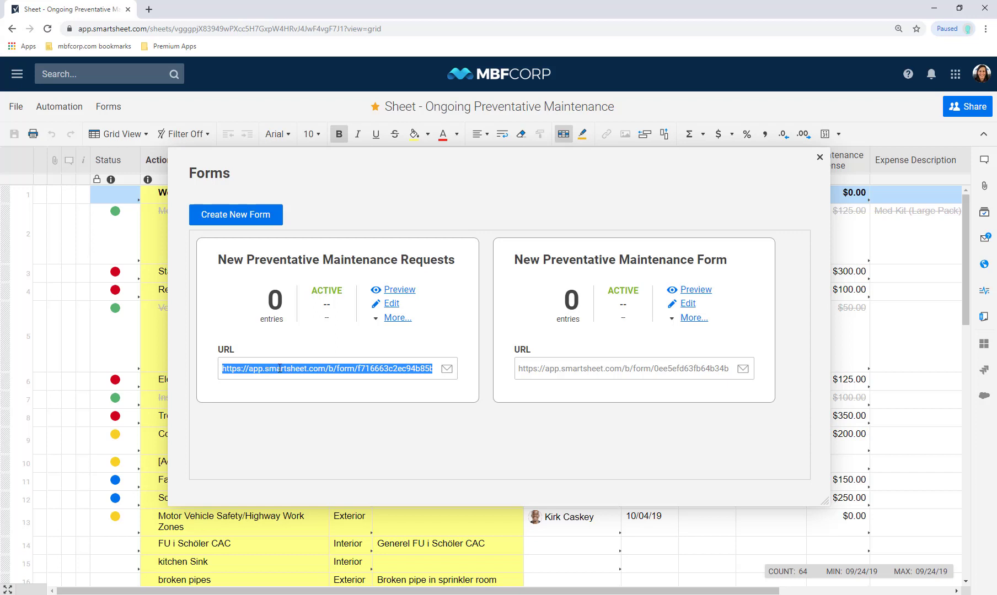
pyautogui.click(375, 319)
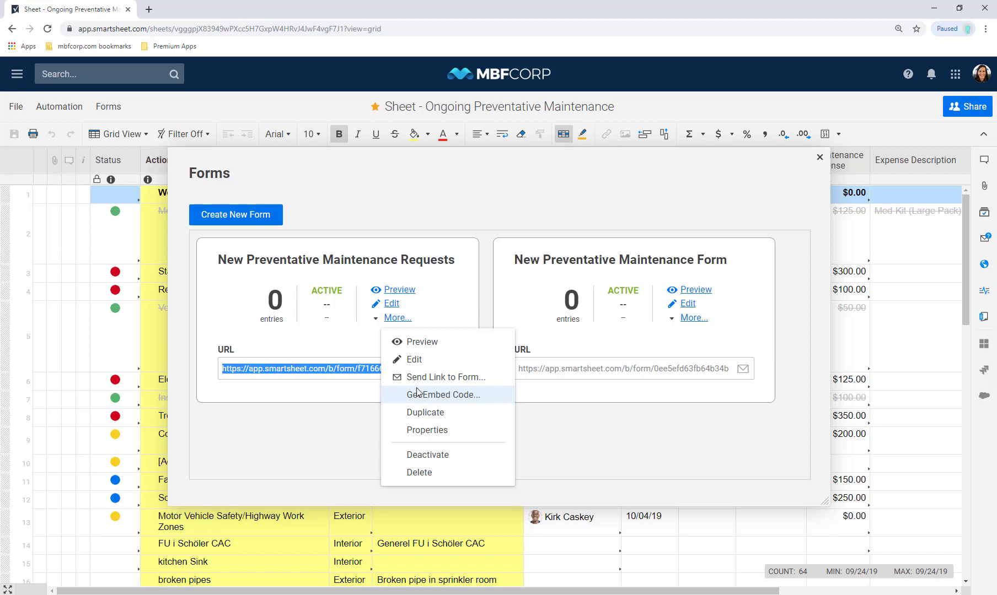
# Preview the Requests form and submit a test entry: New Task, type Interior, description New Request
pyautogui.click(396, 345)
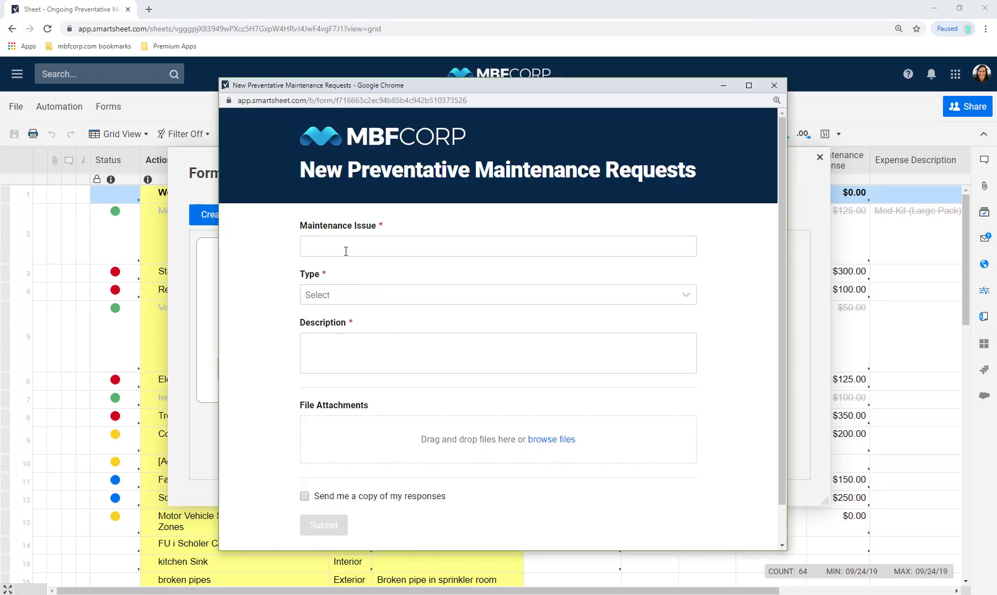
pyautogui.write('New Task')
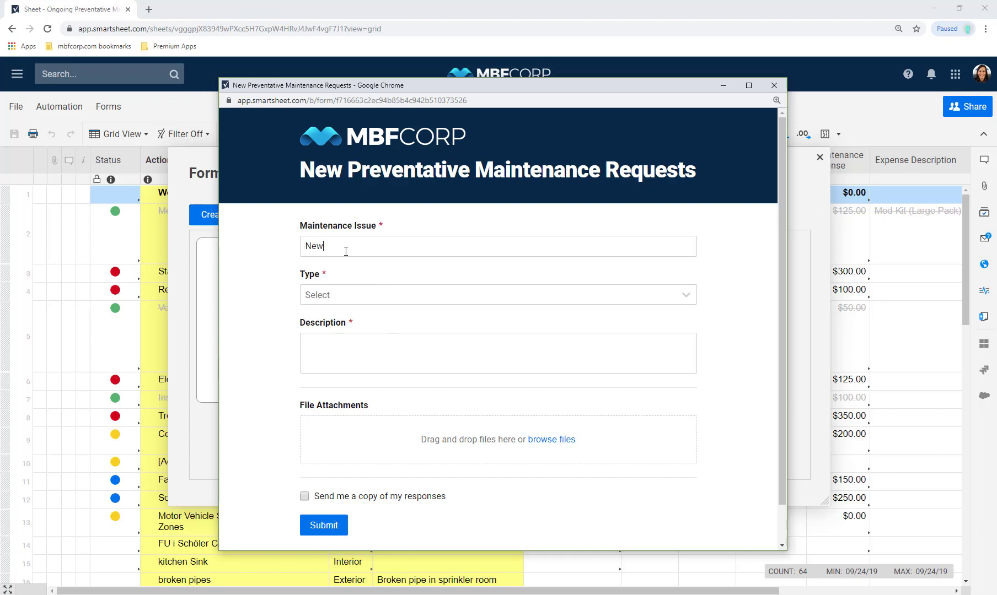
pyautogui.click(340, 293)
pyautogui.click(335, 332)
pyautogui.click(339, 340)
pyautogui.write('New Request')
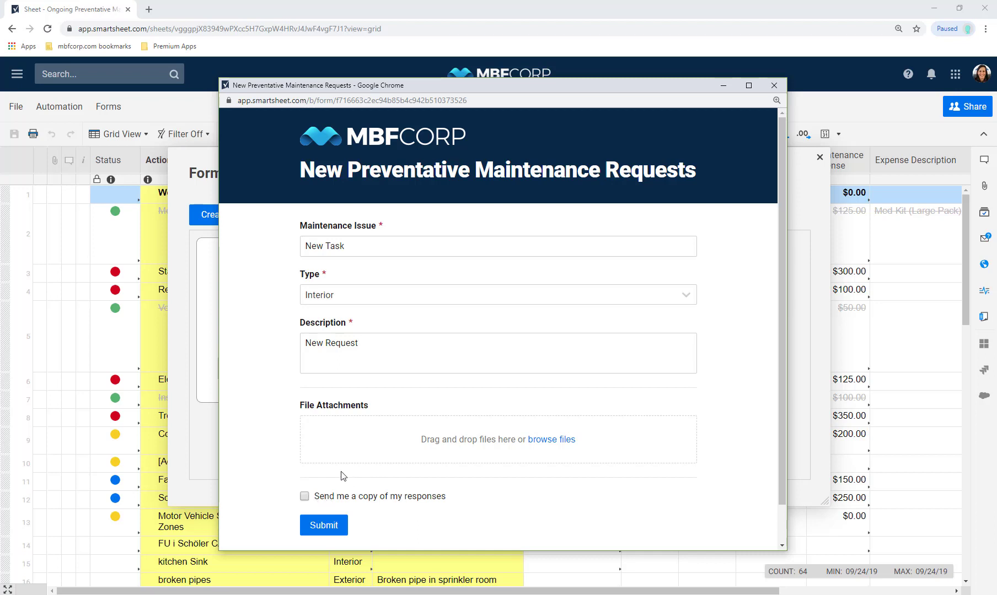
pyautogui.click(329, 529)
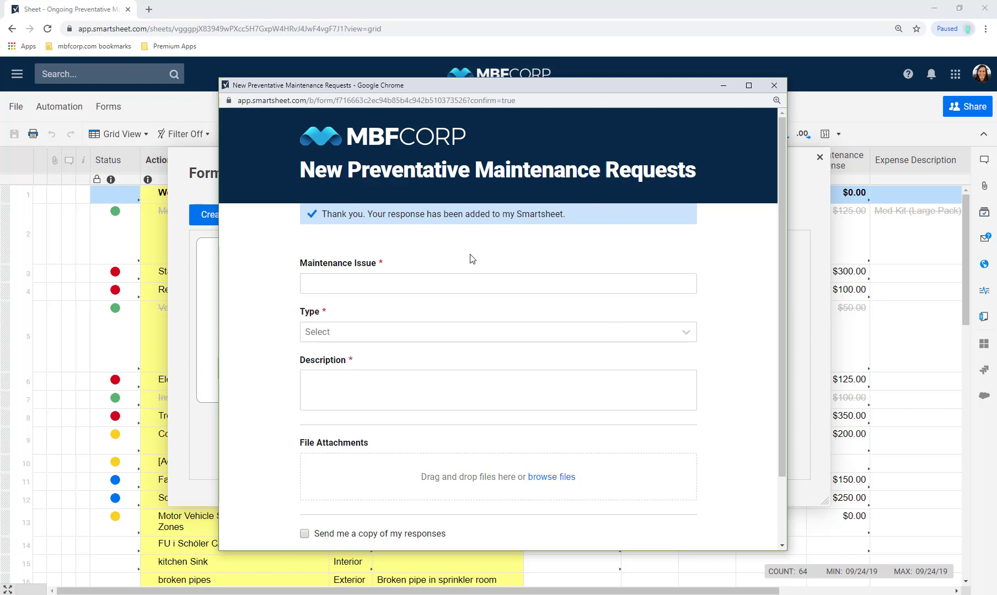
pyautogui.click(774, 85)
pyautogui.click(17, 108)
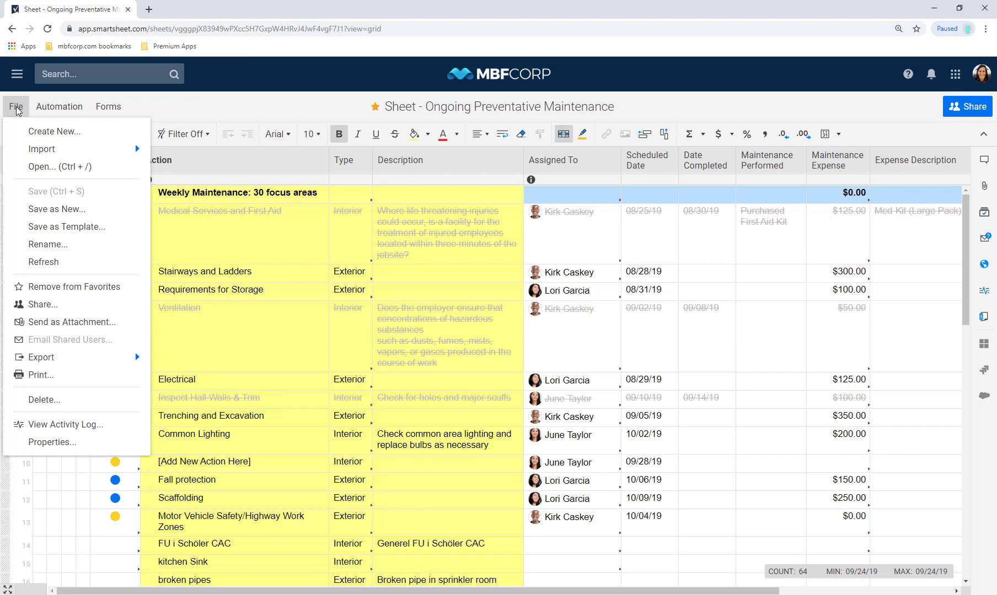
# Refresh the sheet and select the newly added New Task request in row 33
pyautogui.click(75, 265)
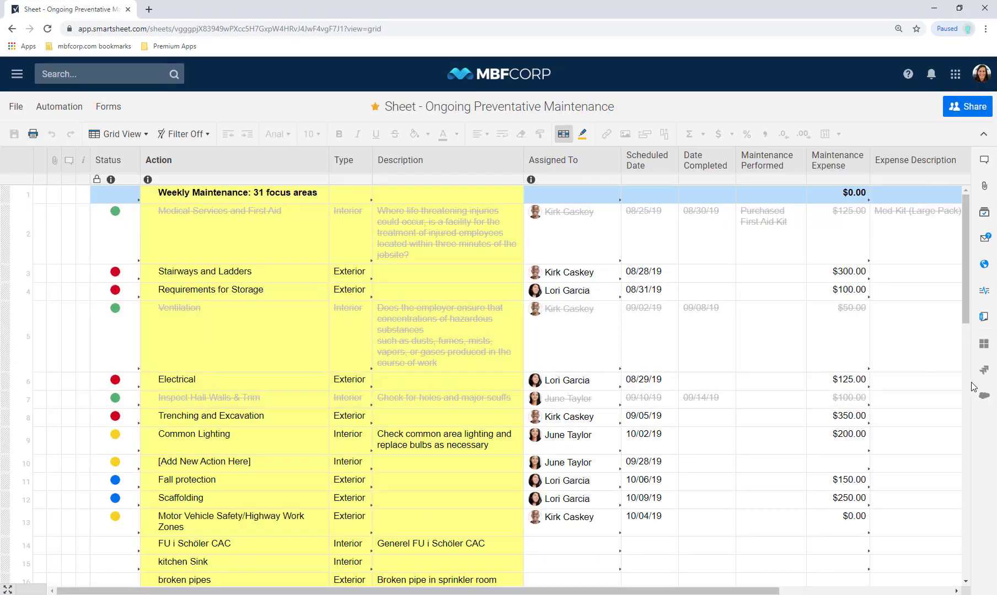
pyautogui.scroll(-15, 965, 391)
pyautogui.click(30, 268)
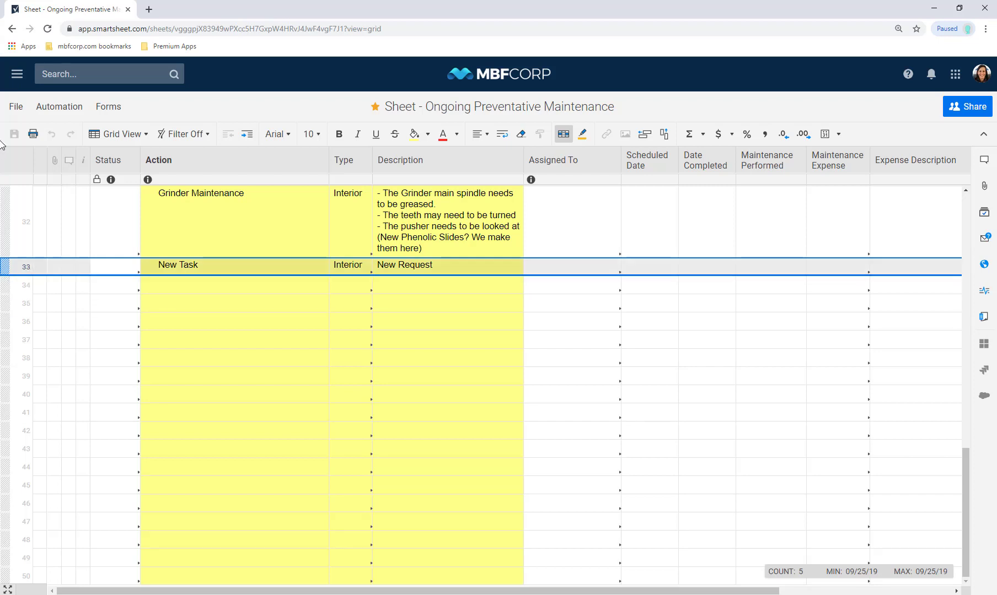
pyautogui.click(53, 109)
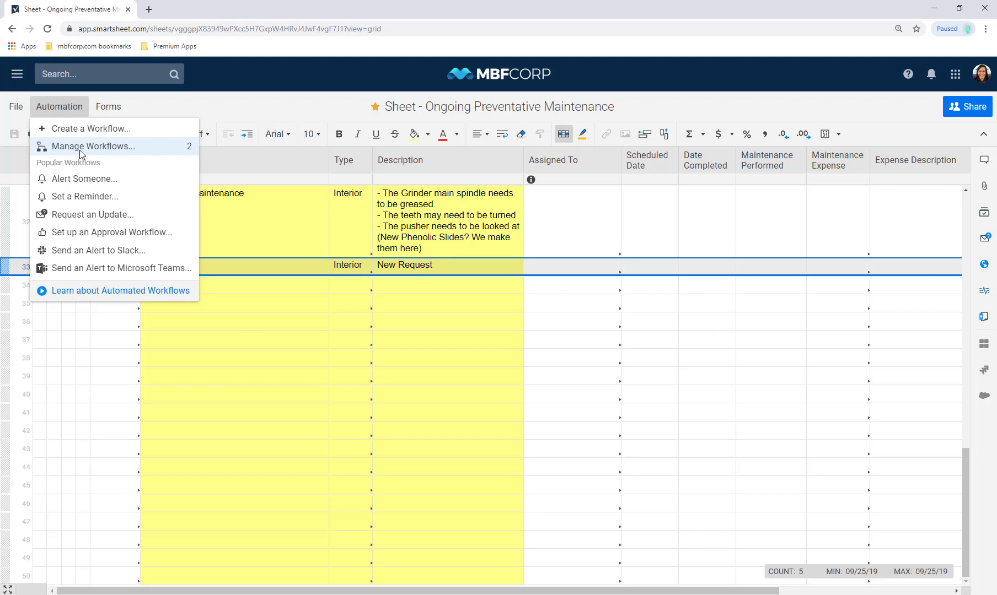
# Create an Alert Someone workflow triggered when rows are added, titled New Maintenance Request, and save it
pyautogui.click(101, 184)
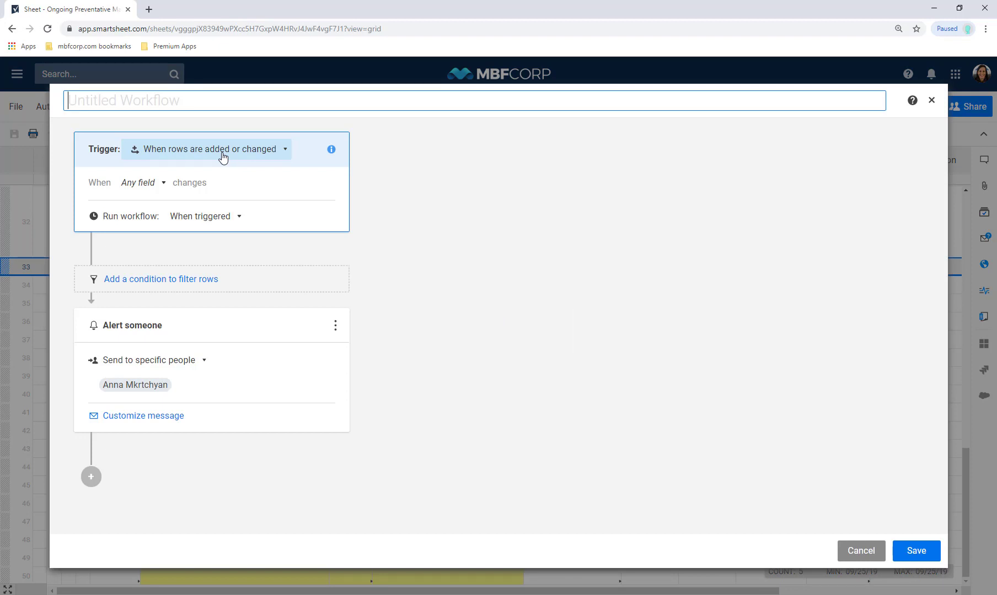
pyautogui.click(223, 158)
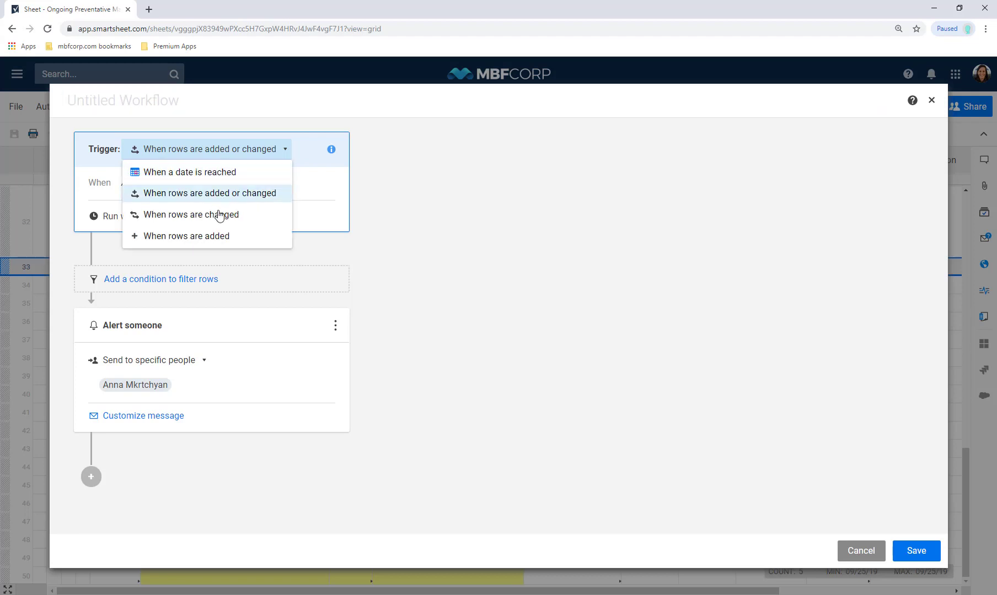
pyautogui.click(218, 233)
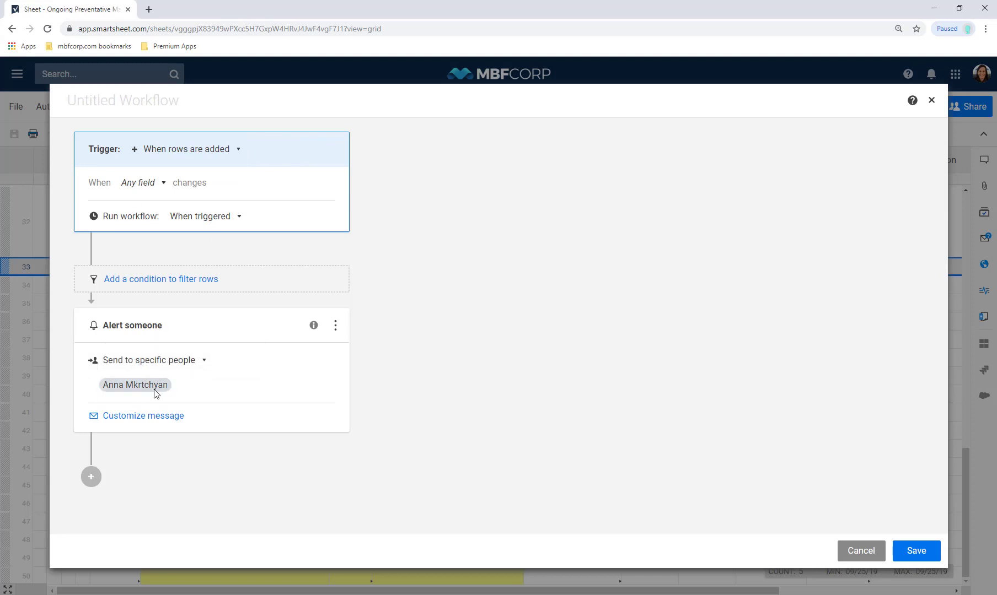
pyautogui.moveTo(155, 393)
pyautogui.click(176, 105)
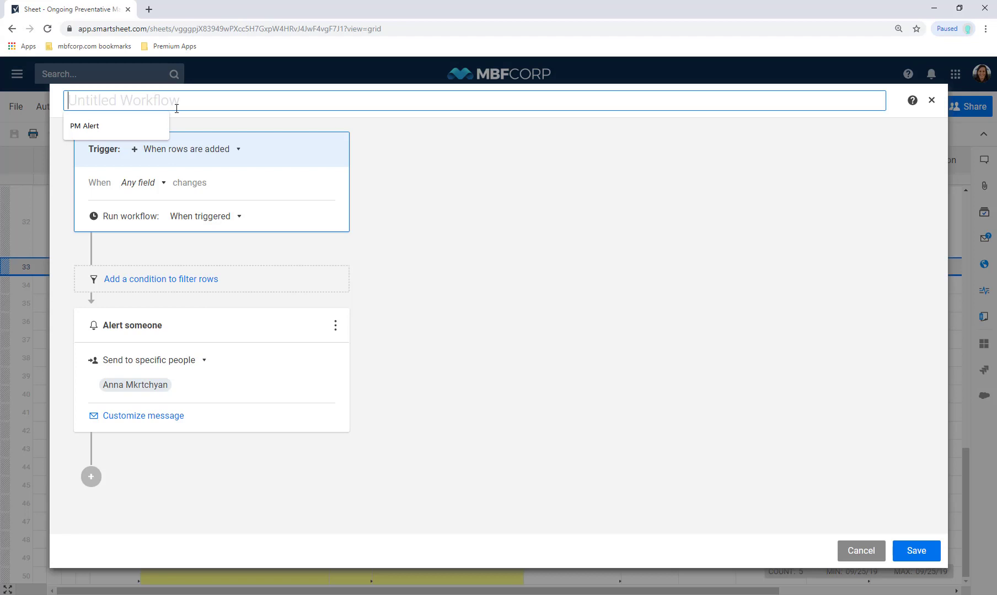
pyautogui.write('New Main')
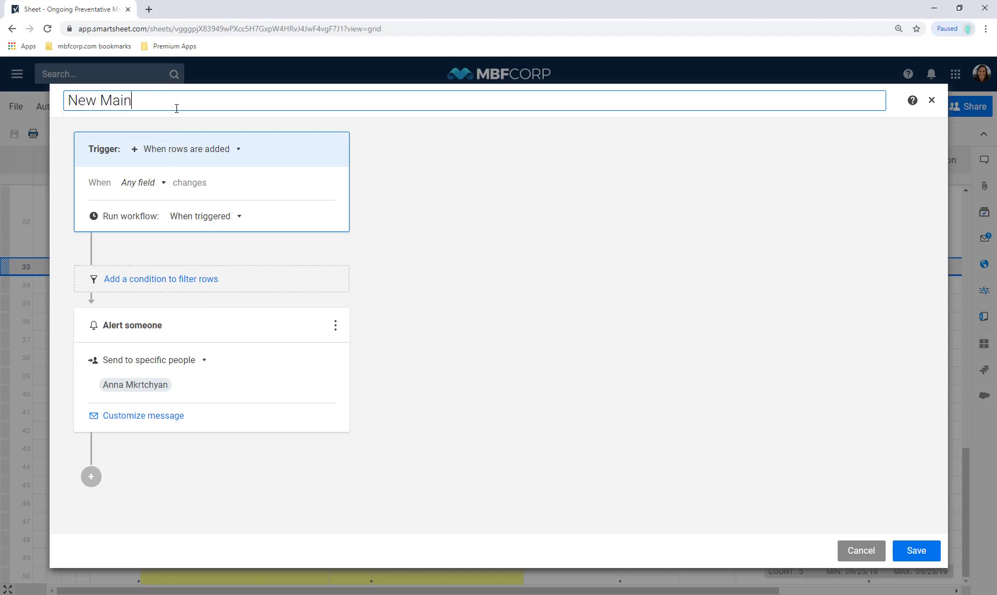
pyautogui.write('tenance Request')
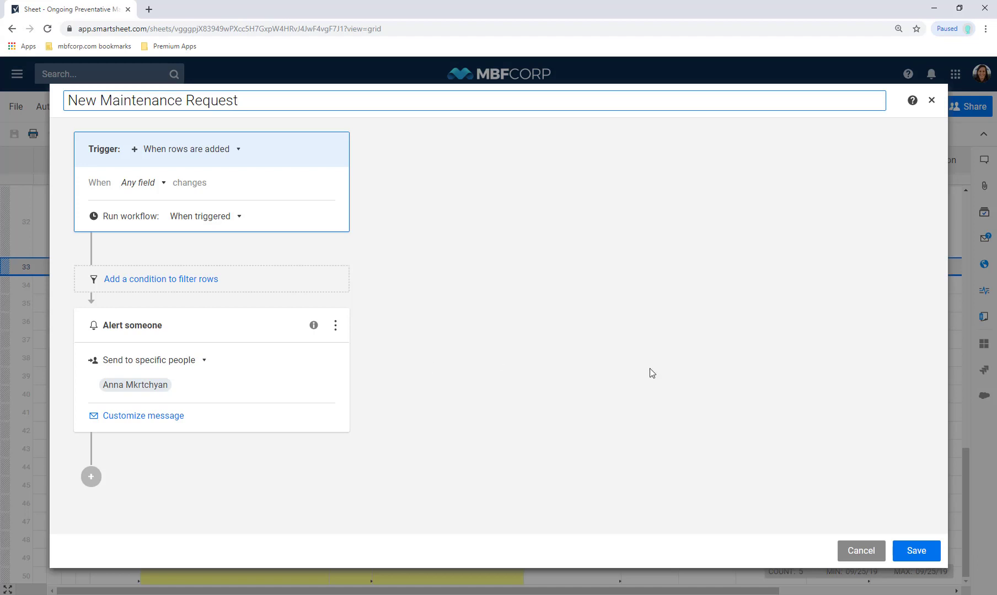
pyautogui.click(917, 553)
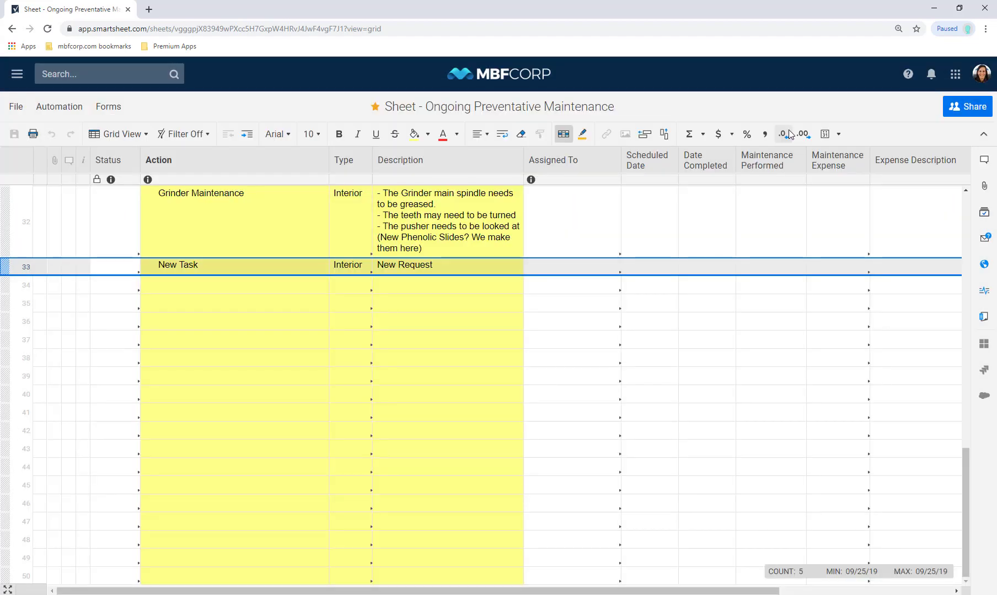
pyautogui.click(931, 76)
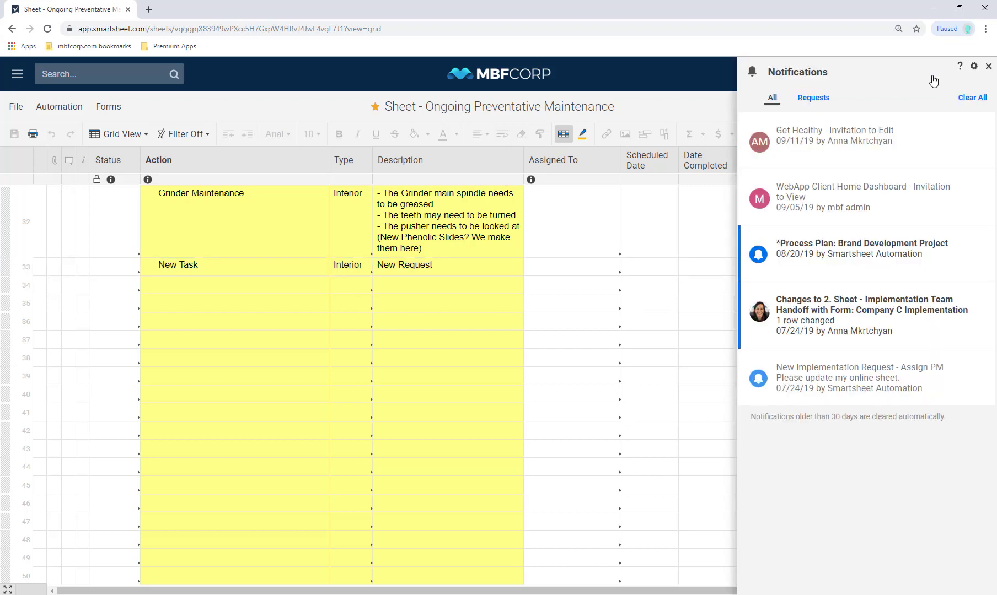
pyautogui.click(988, 67)
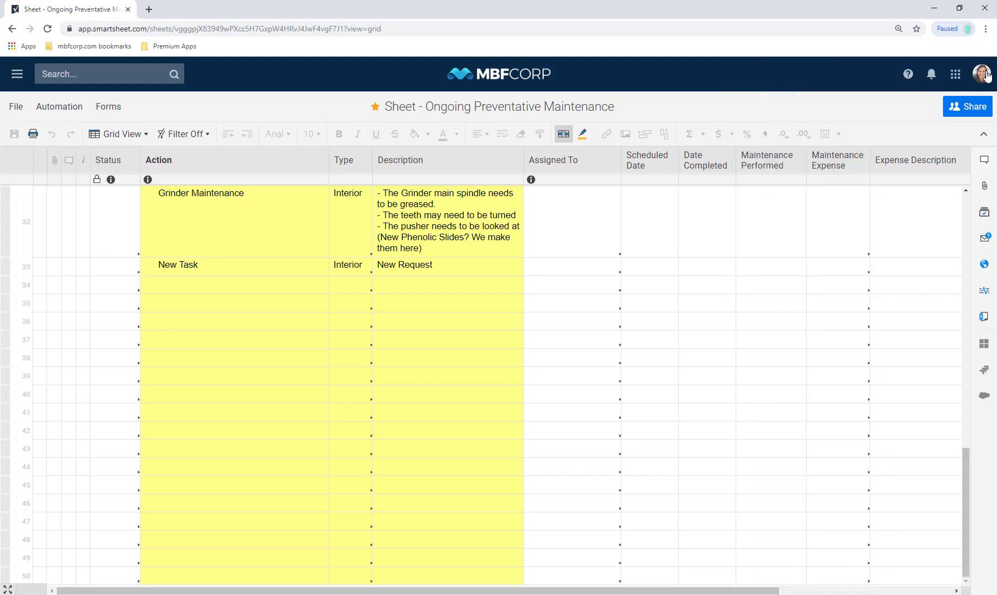
pyautogui.click(986, 82)
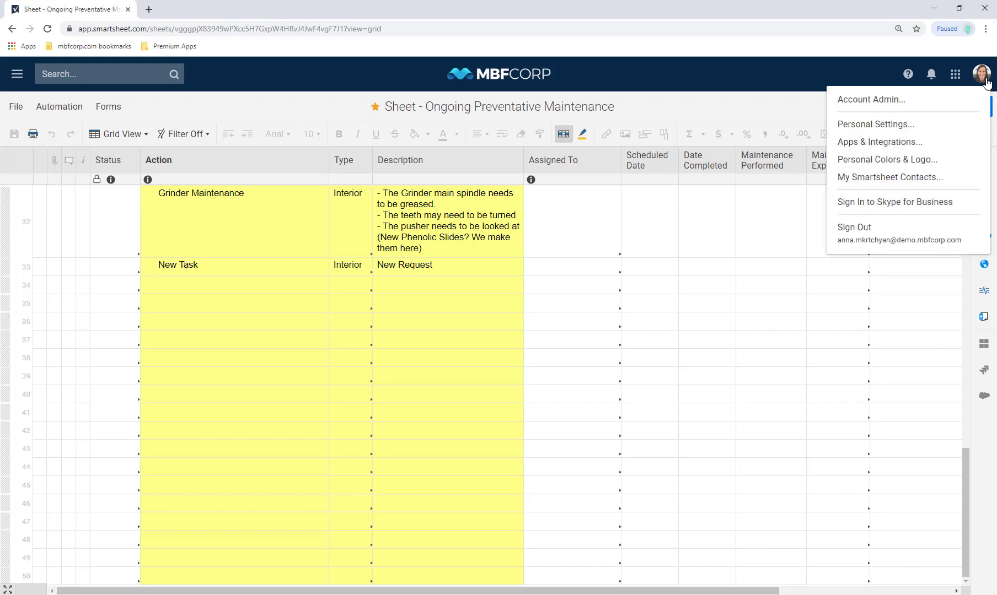
pyautogui.click(934, 129)
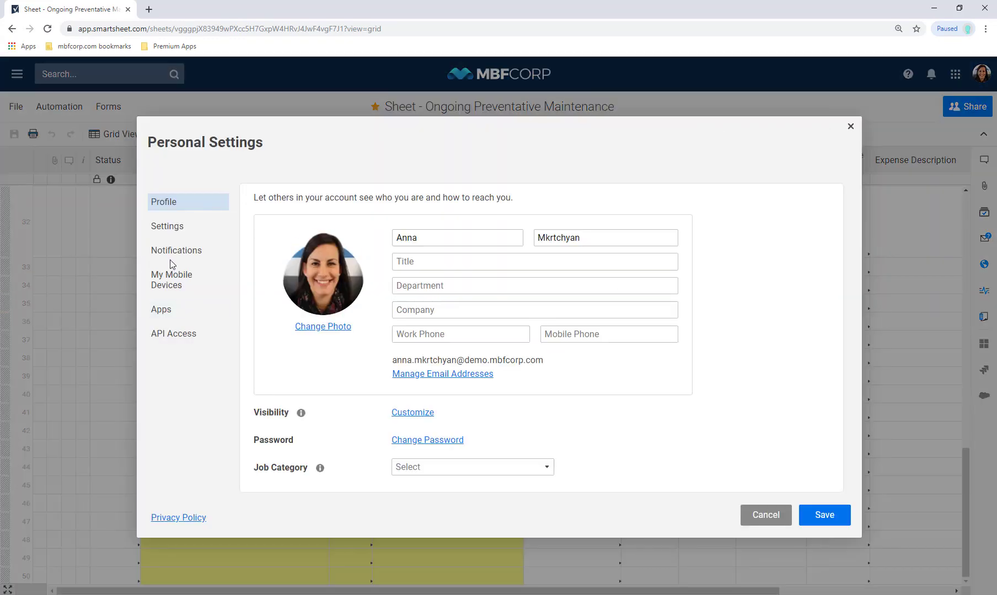
pyautogui.click(164, 254)
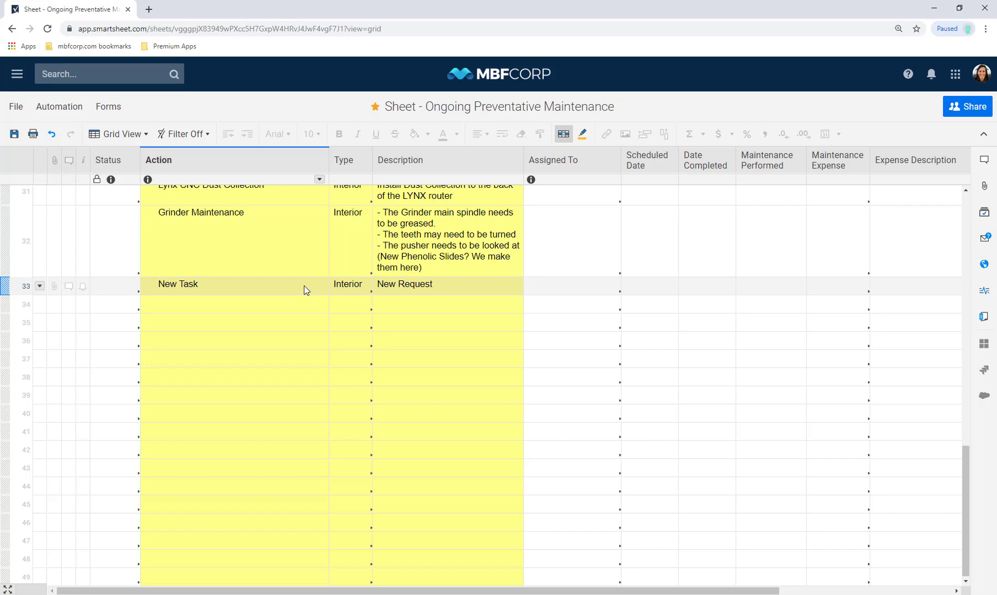
pyautogui.click(559, 167)
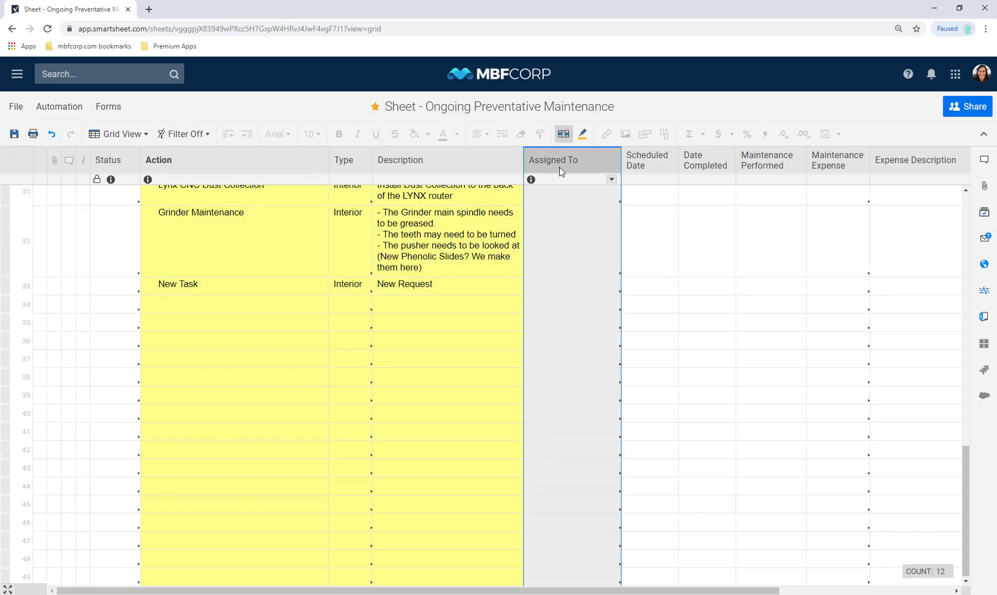
pyautogui.rightClick(559, 167)
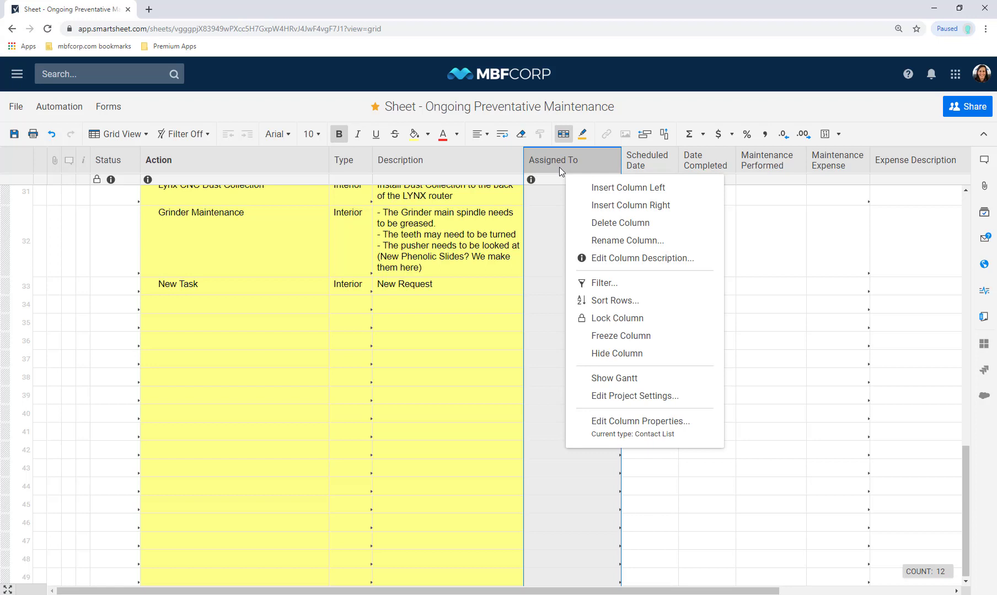
pyautogui.click(619, 433)
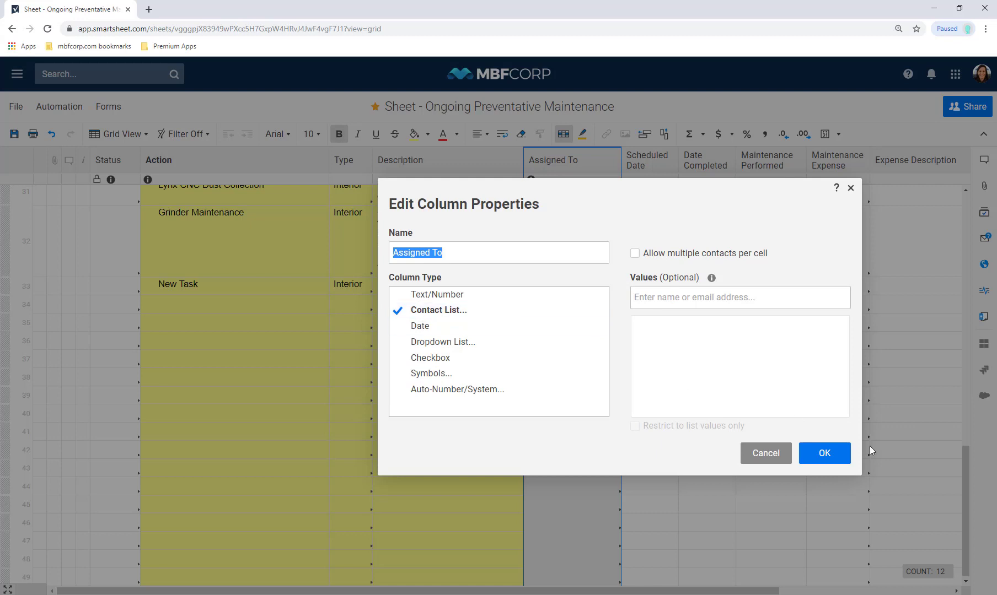
pyautogui.click(827, 453)
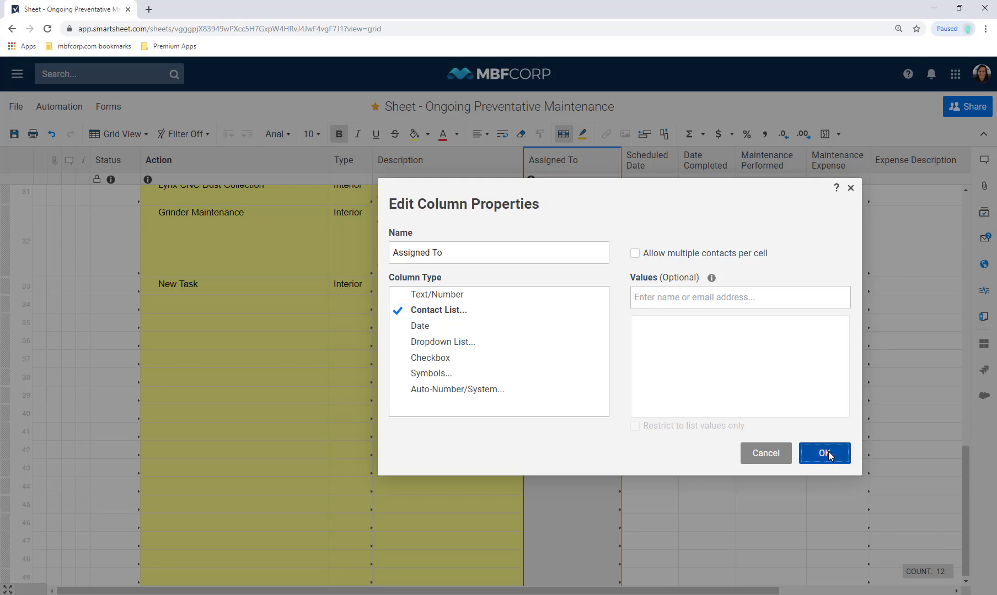
pyautogui.click(46, 107)
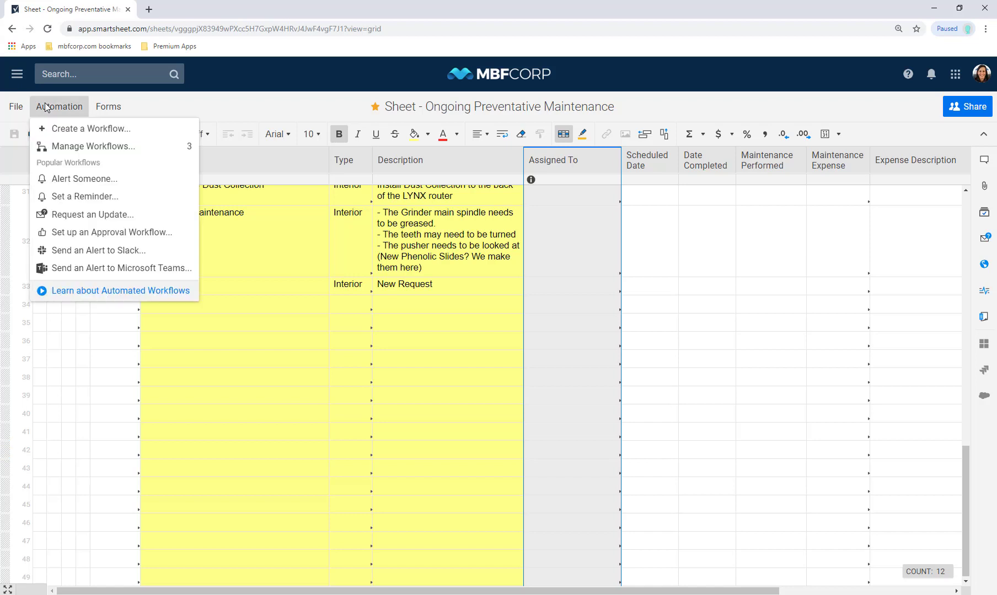
# Start an alert workflow triggered when rows change, watching Assigned To for any value
pyautogui.click(65, 179)
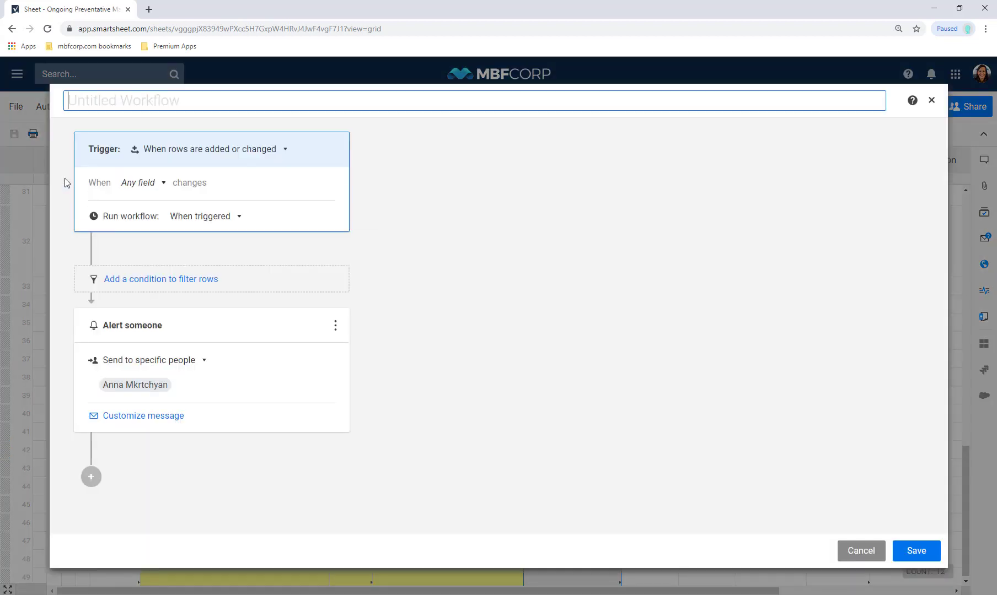
pyautogui.click(236, 160)
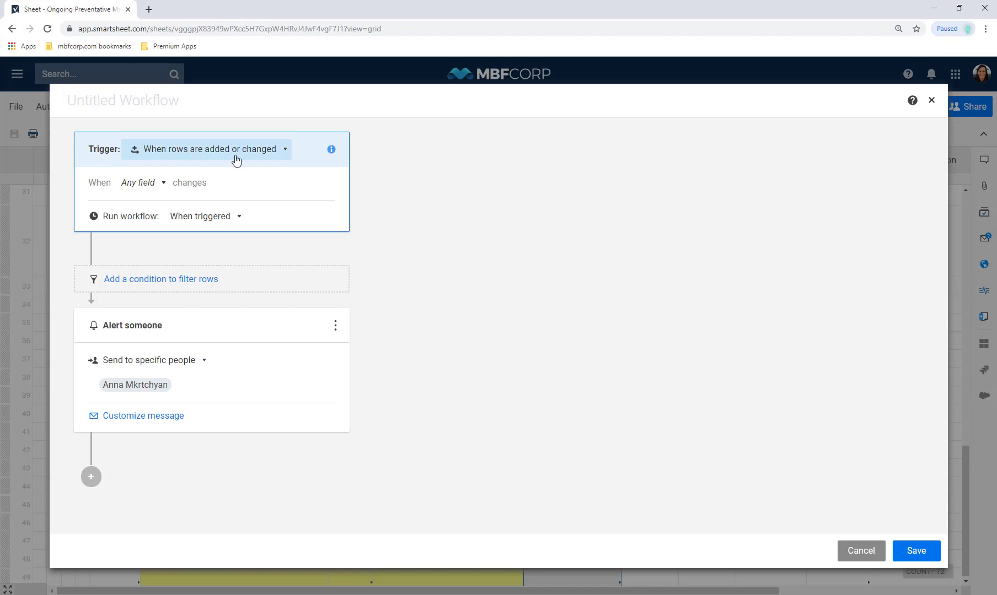
pyautogui.click(187, 214)
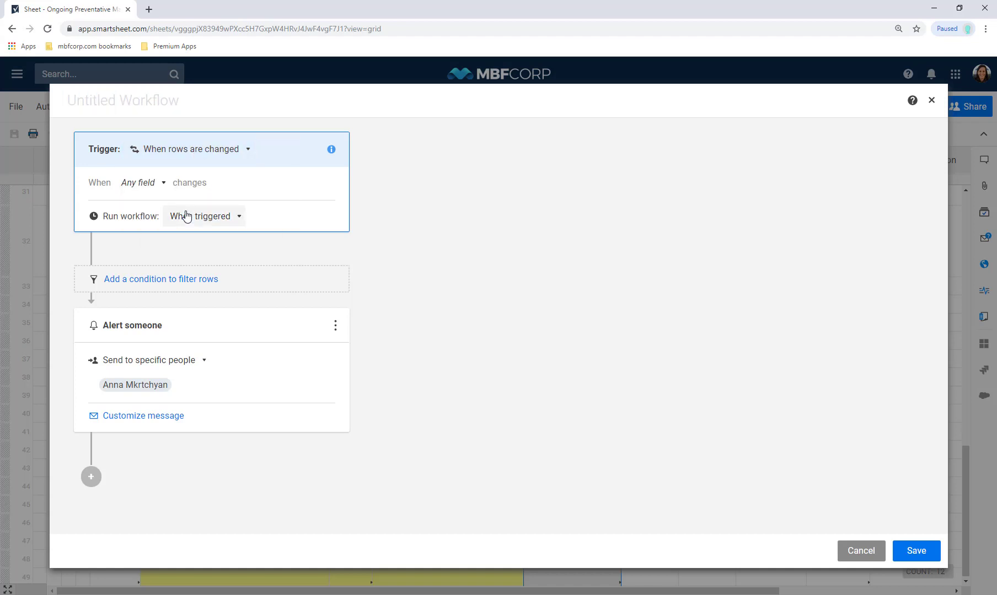
pyautogui.click(146, 184)
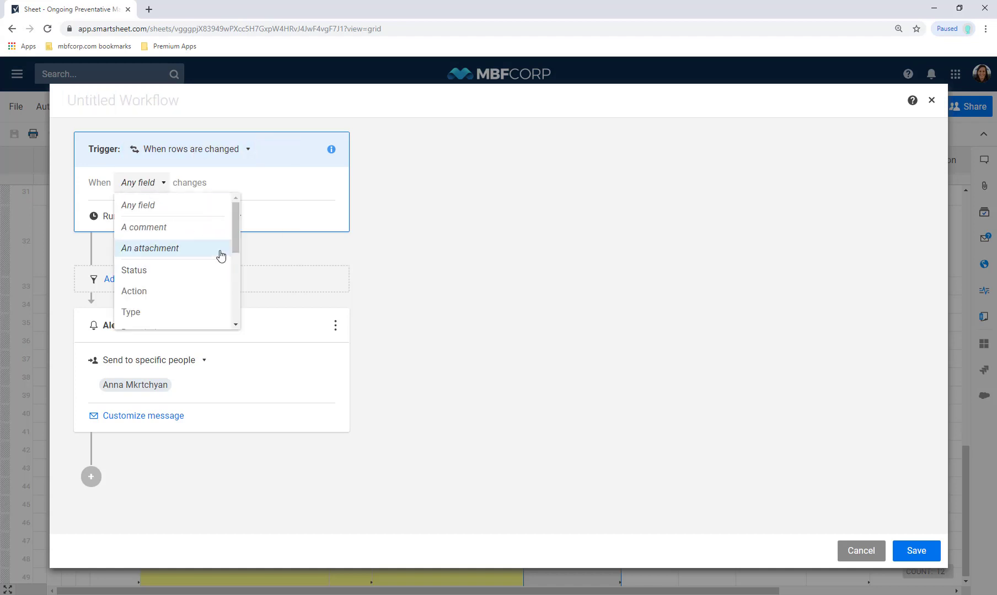
pyautogui.scroll(-2, 235, 266)
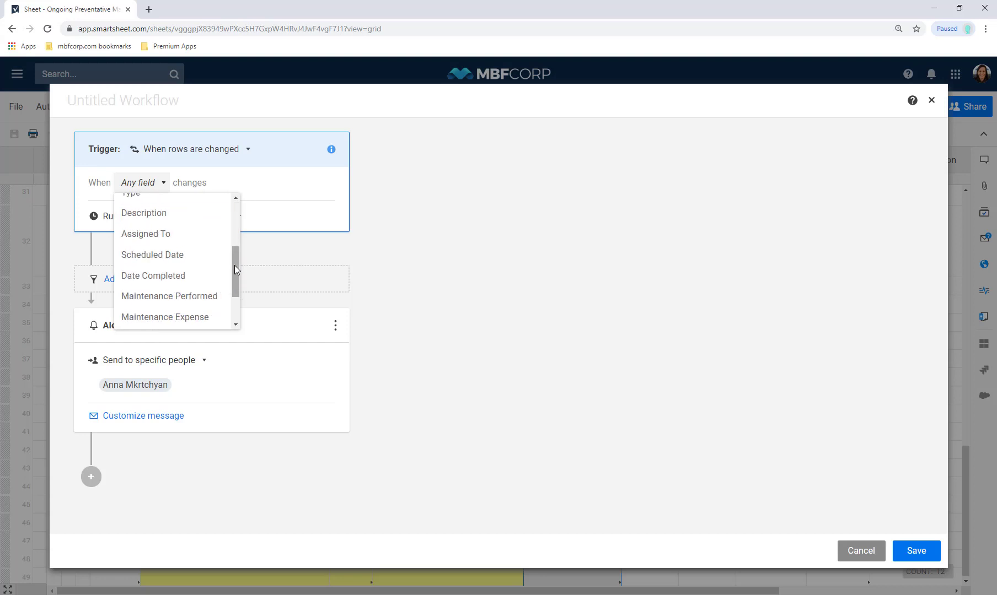
pyautogui.click(187, 237)
pyautogui.click(154, 207)
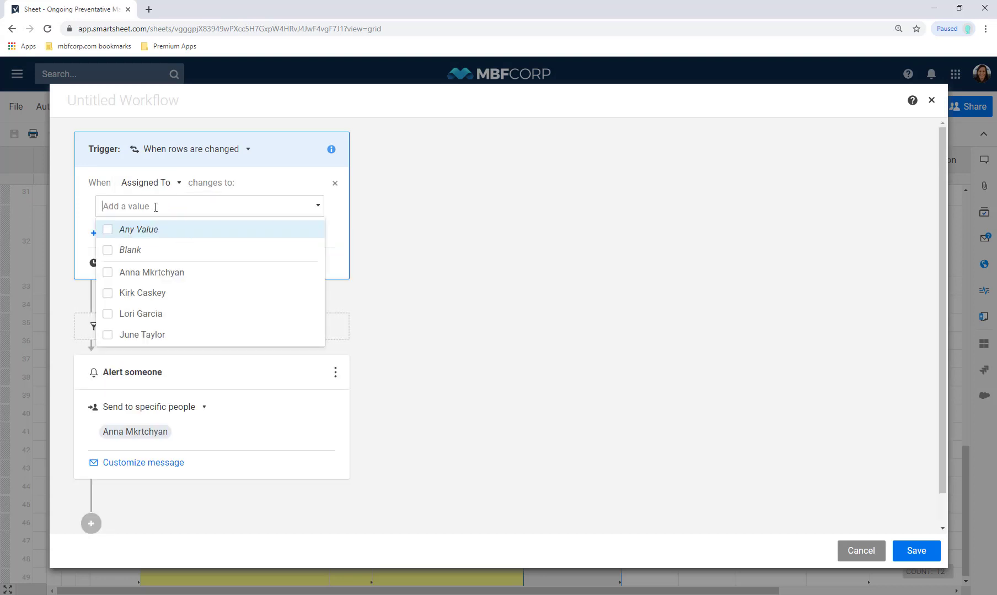
pyautogui.click(139, 234)
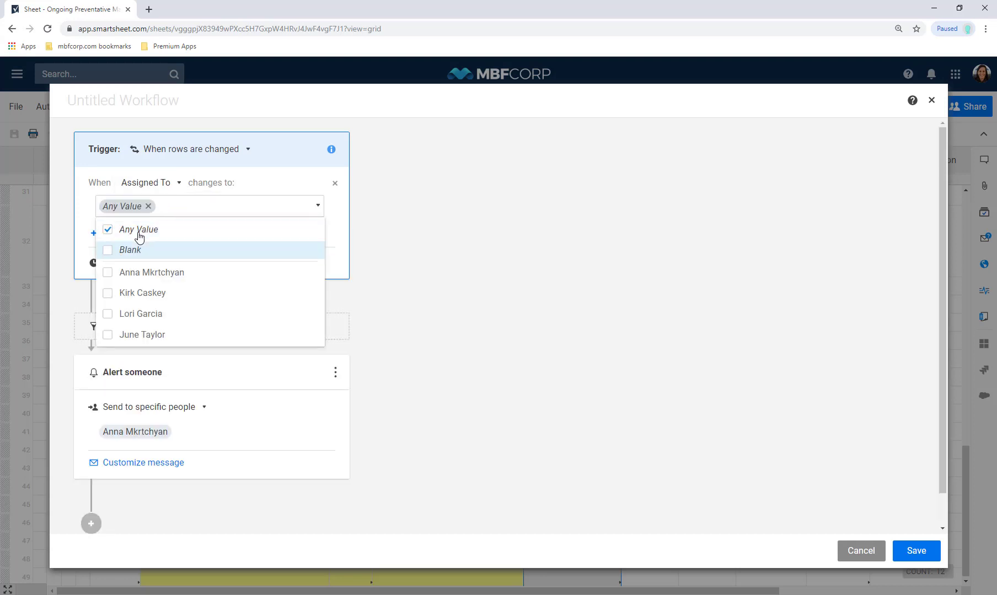
# Send the alert to the contact held in the Assigned To cell
pyautogui.click(182, 417)
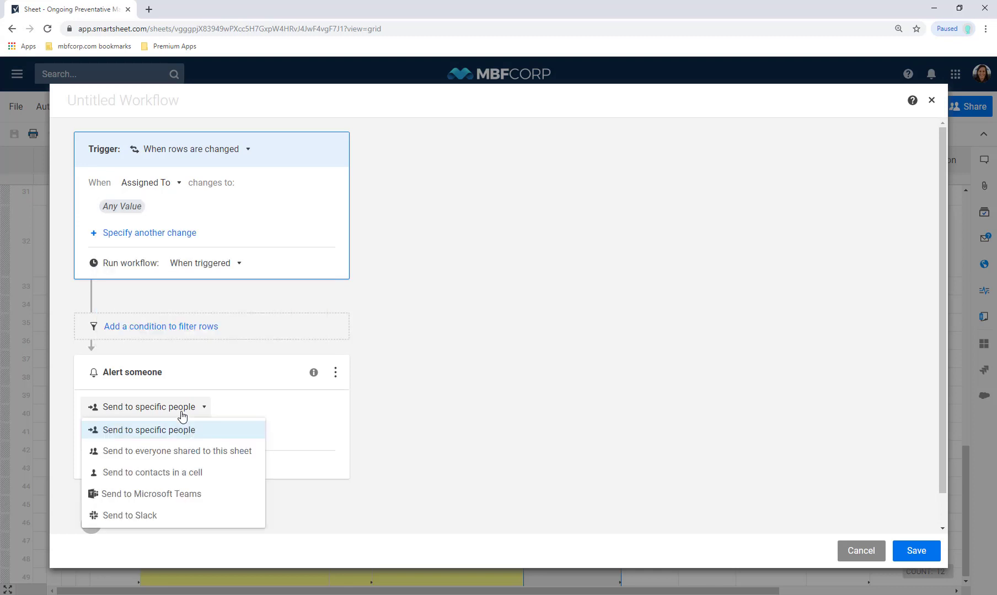
pyautogui.click(144, 472)
pyautogui.click(160, 435)
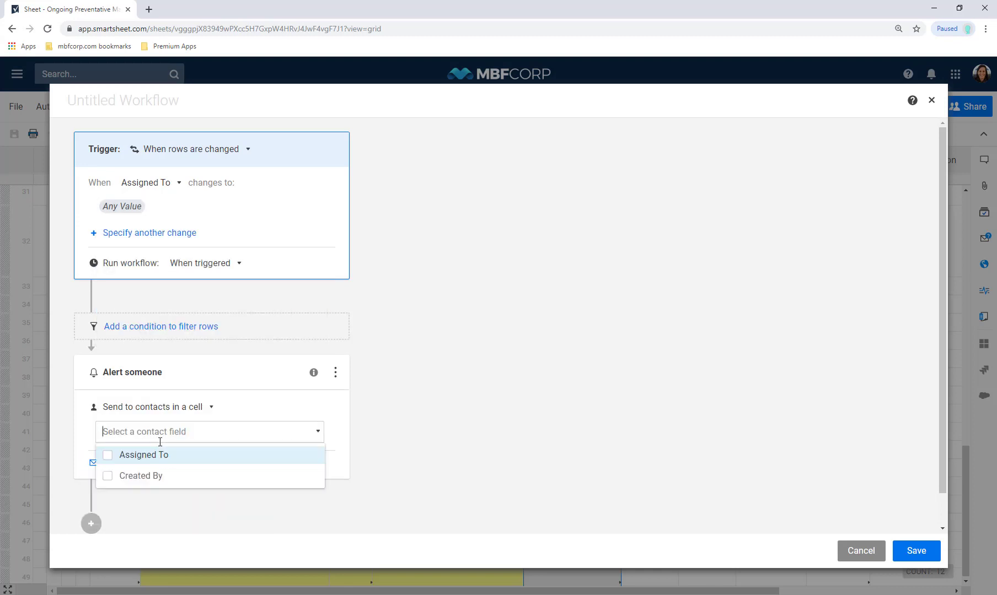
pyautogui.click(155, 458)
pyautogui.click(435, 412)
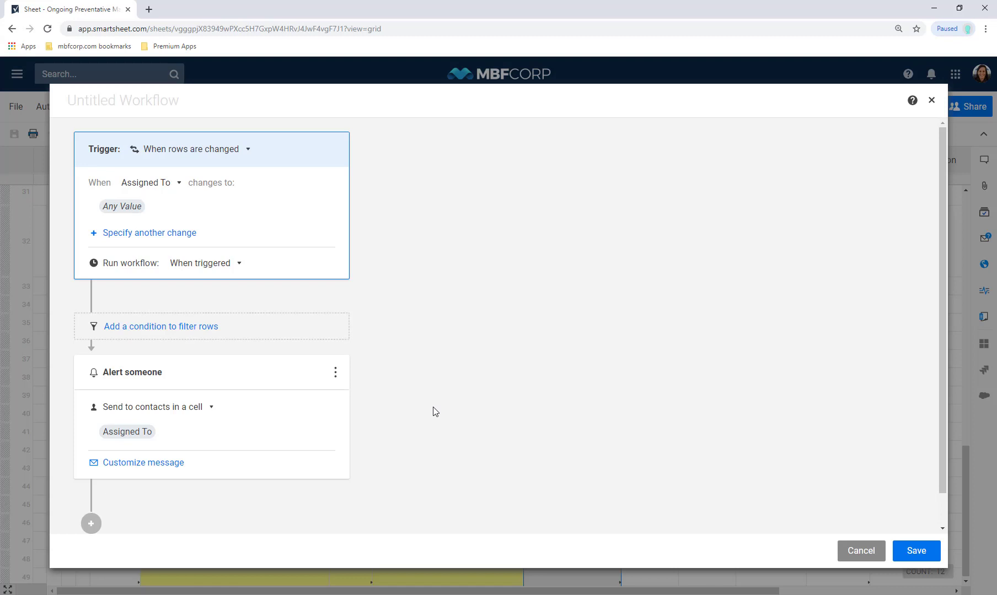
# Title the workflow New Task Assignment and save it
pyautogui.click(395, 107)
pyautogui.write('New t')
pyautogui.press('BackSpace')
pyautogui.write('Task')
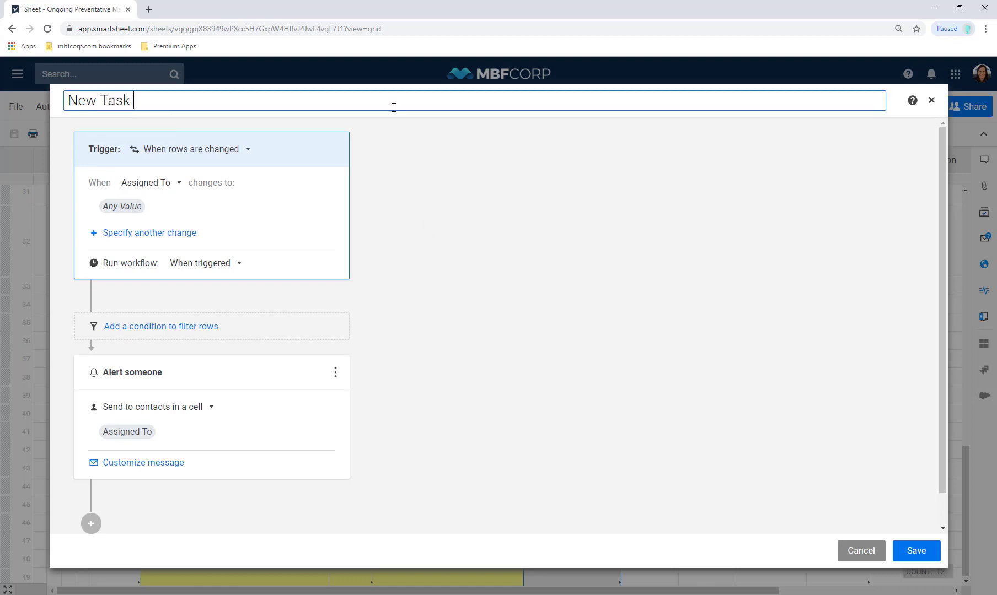
pyautogui.write(' Assignment')
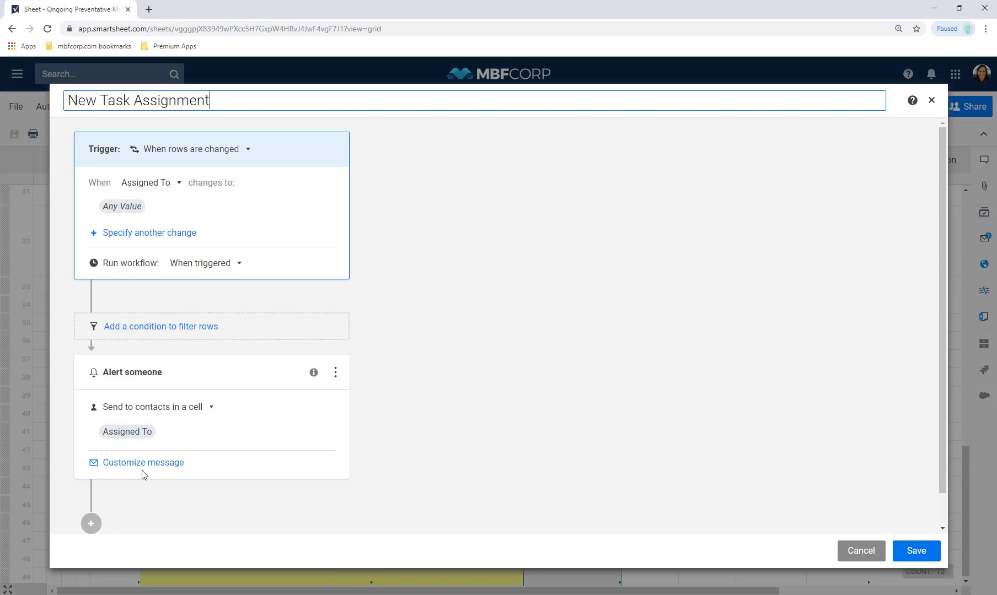
pyautogui.click(912, 553)
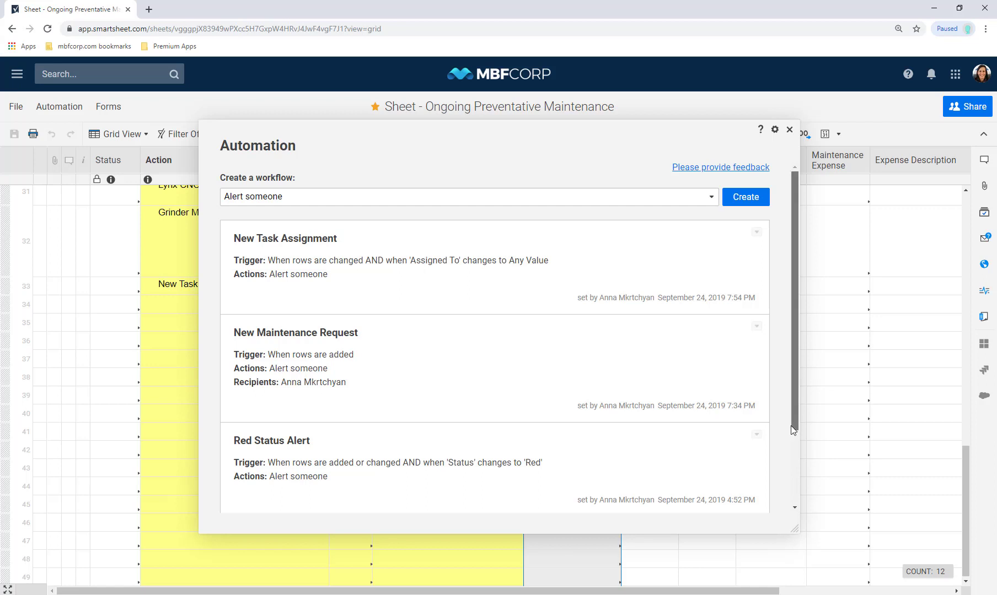
# Close the Automation workflows list to return to the maintenance sheet
pyautogui.moveTo(791, 426); pyautogui.dragTo(794, 497)
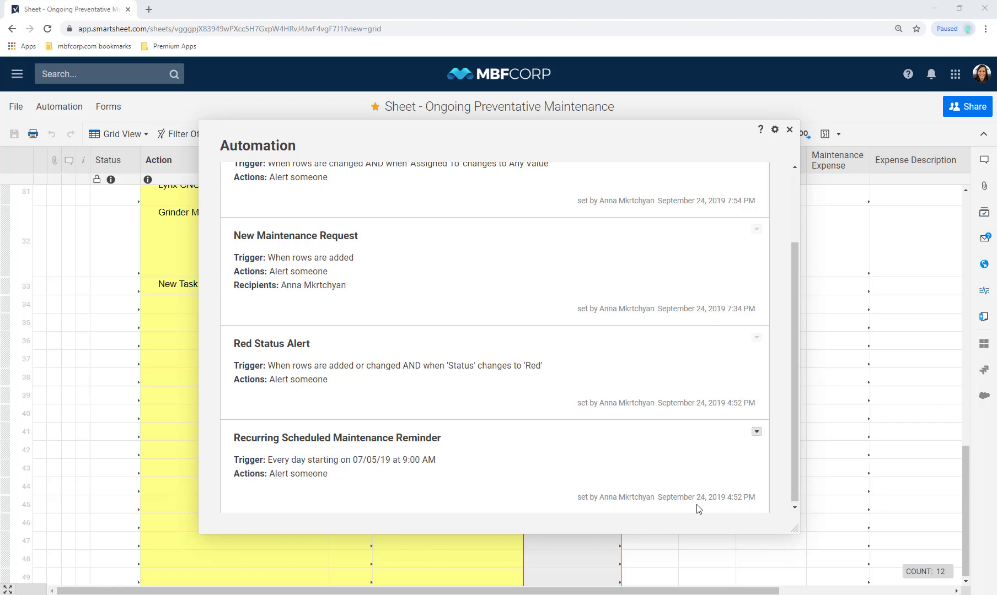
pyautogui.click(790, 130)
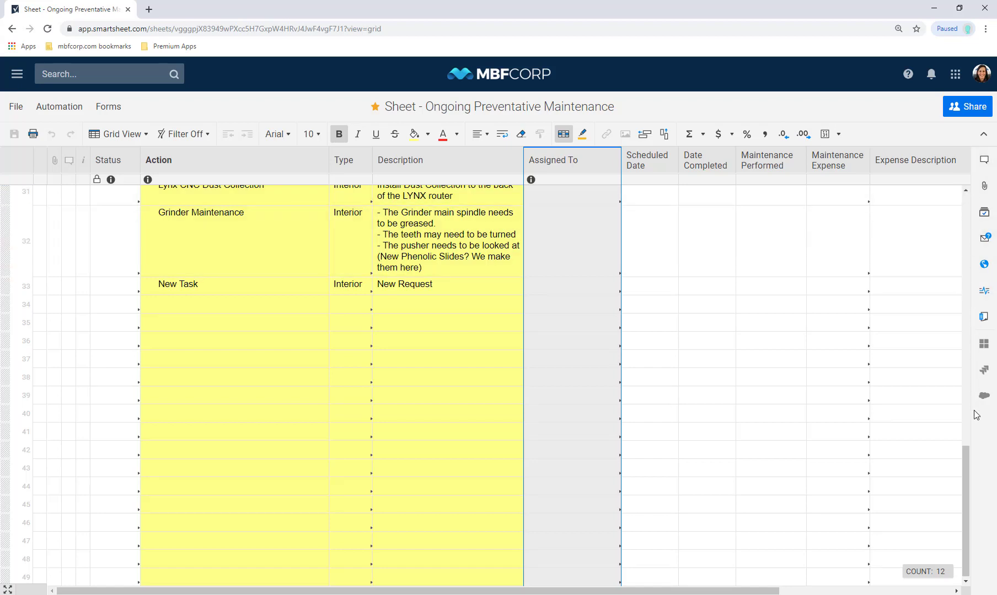
# Open the Sheet Summary panel, scroll past the spend and expense totals, and begin a new field
pyautogui.click(984, 317)
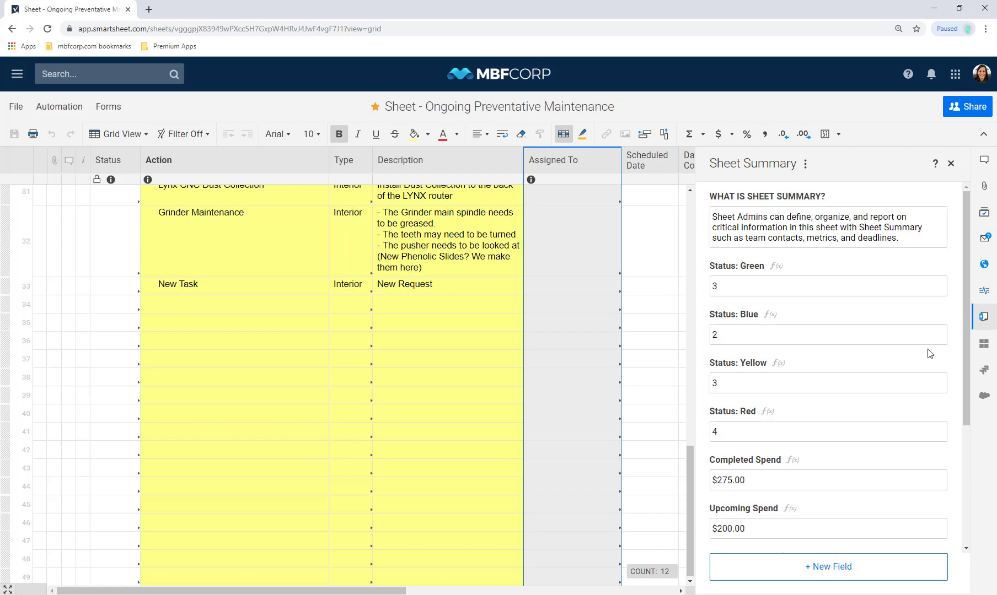
pyautogui.click(964, 339)
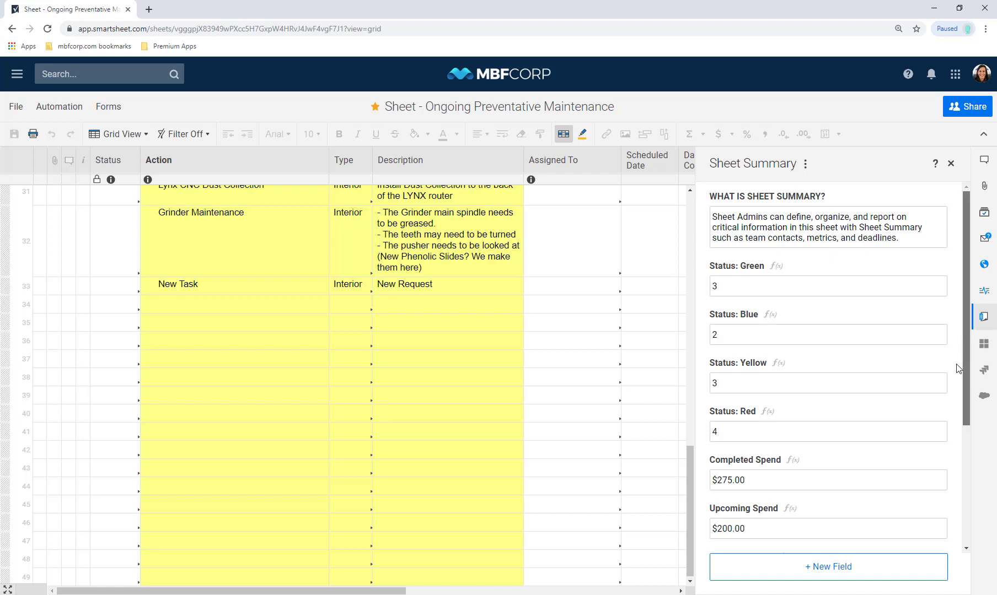
pyautogui.moveTo(964, 339); pyautogui.dragTo(966, 485)
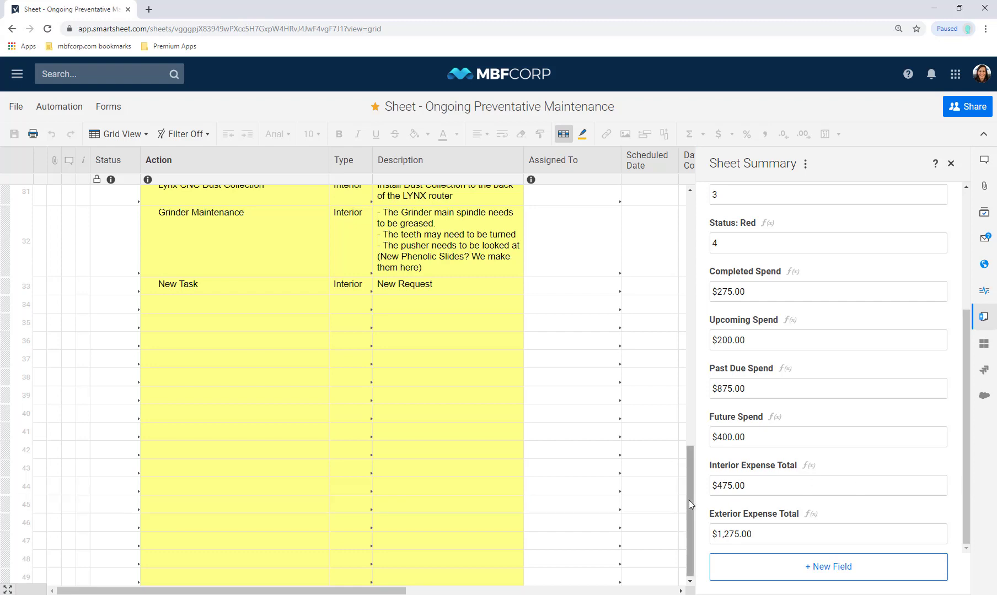
pyautogui.moveTo(689, 500); pyautogui.dragTo(690, 245)
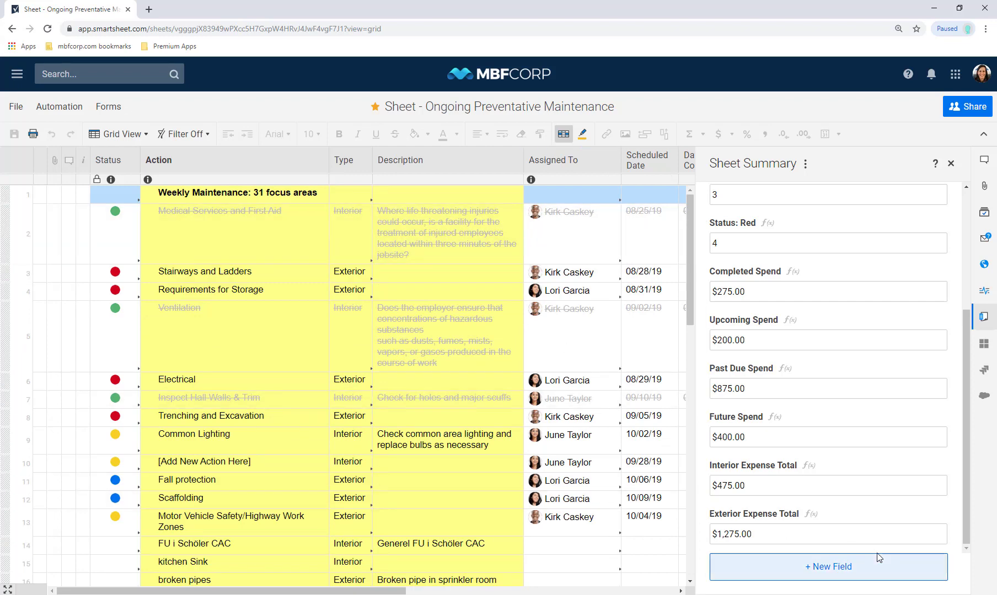
pyautogui.click(857, 565)
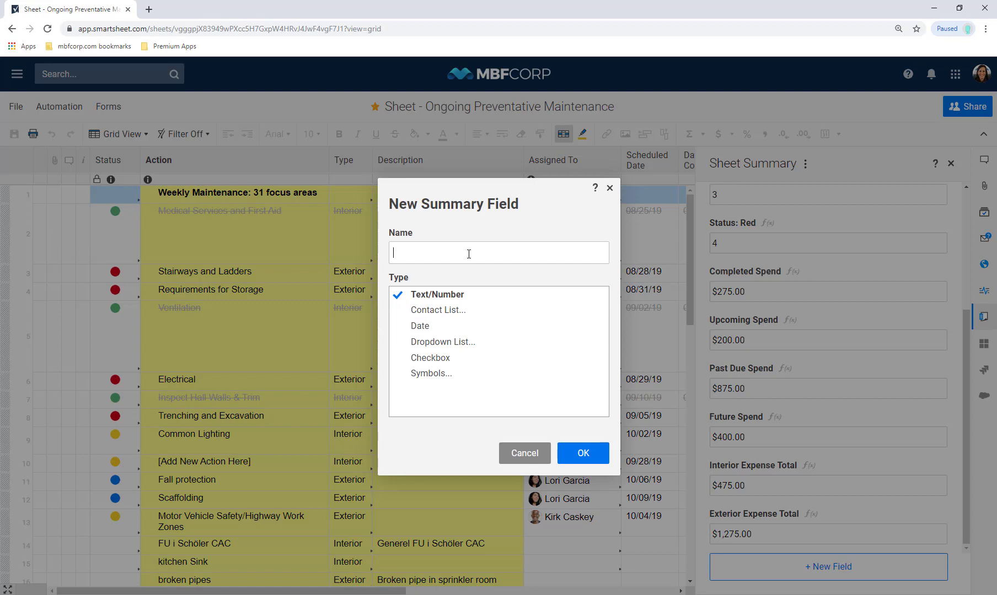
# Add a Tasks summary field for the first employee using COUNTIF on [Assigned To], showing 5
pyautogui.write("Kirk's Tasks")
pyautogui.click(565, 456)
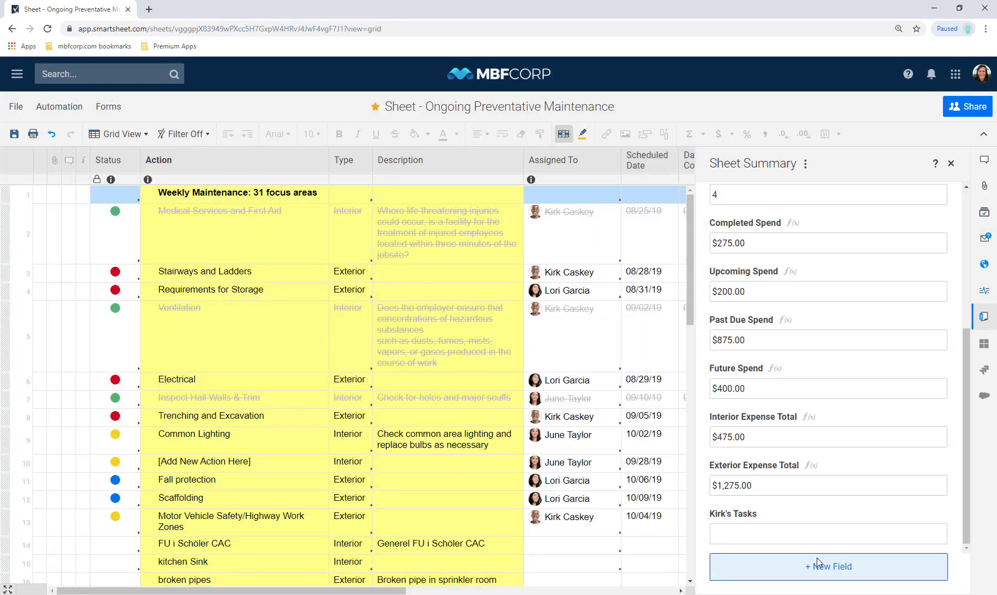
pyautogui.write('=')
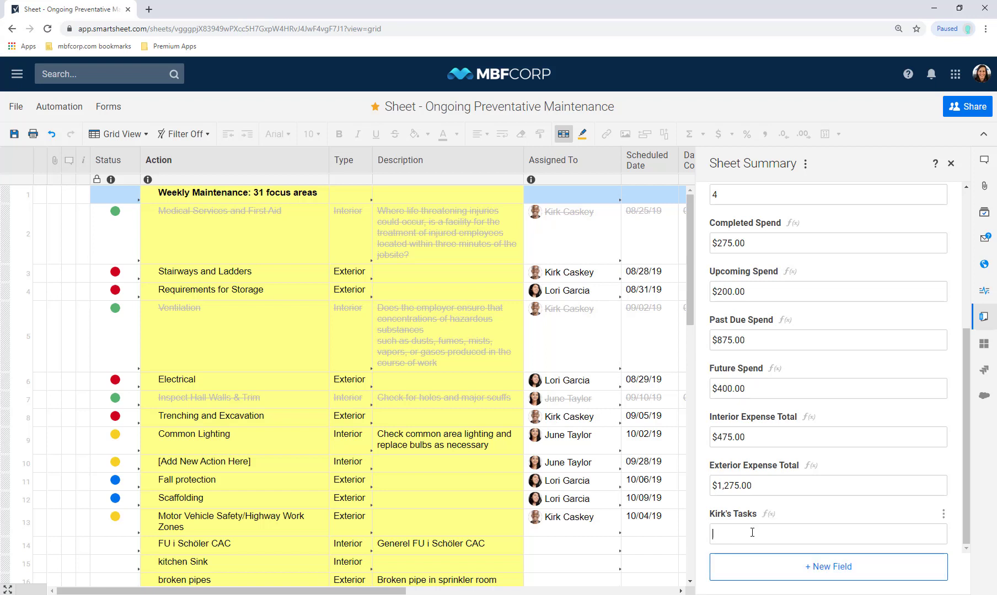
pyautogui.write('COUNTIF(')
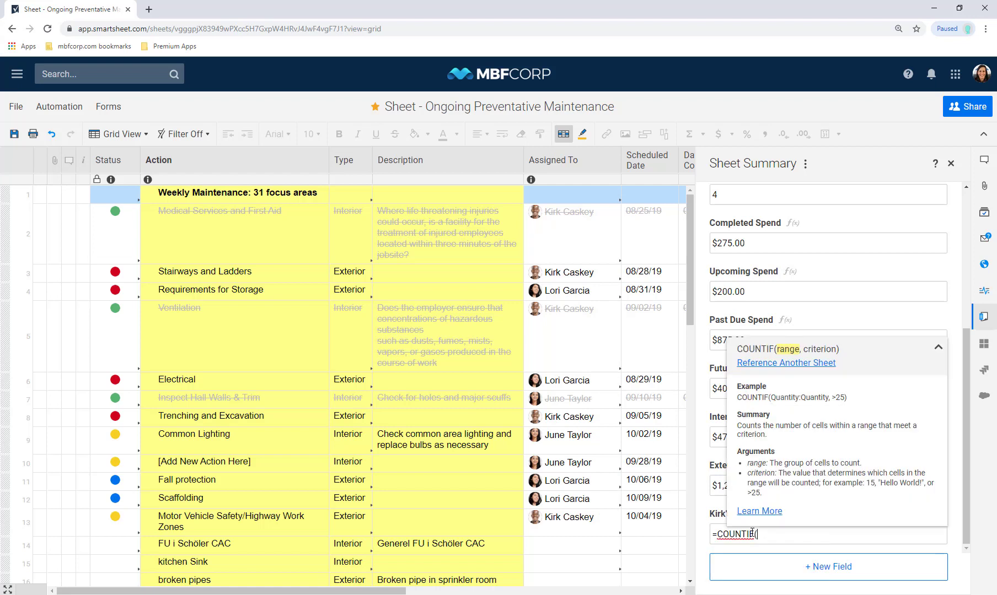
pyautogui.write('[Assigned To]:[Assigned To], "')
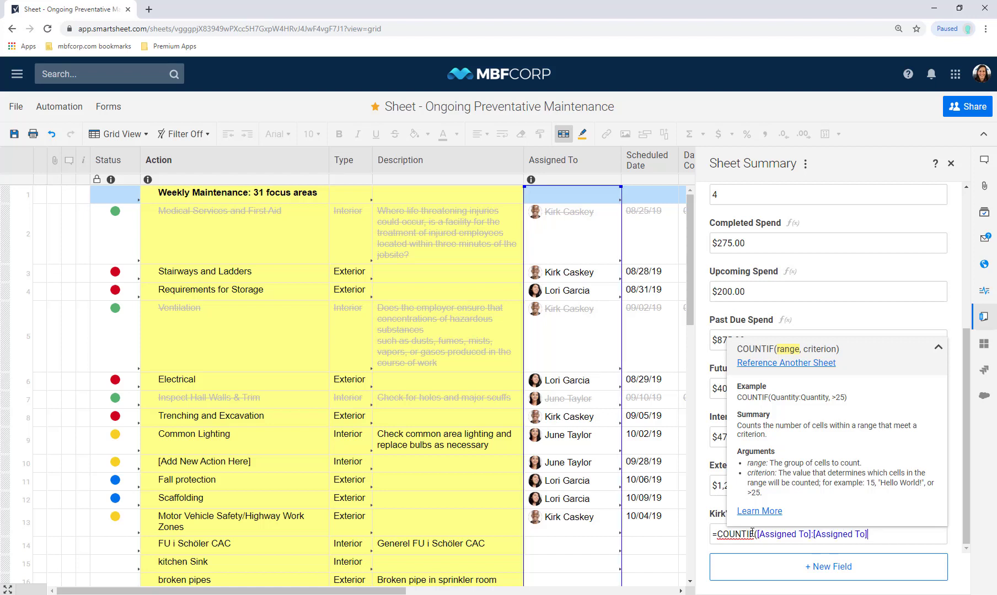
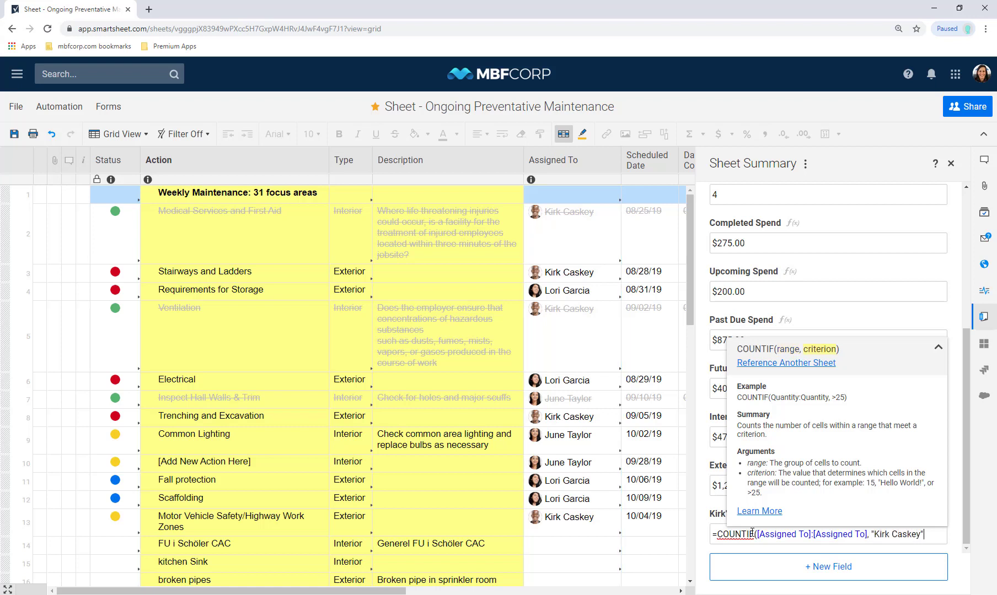
pyautogui.press('Return')
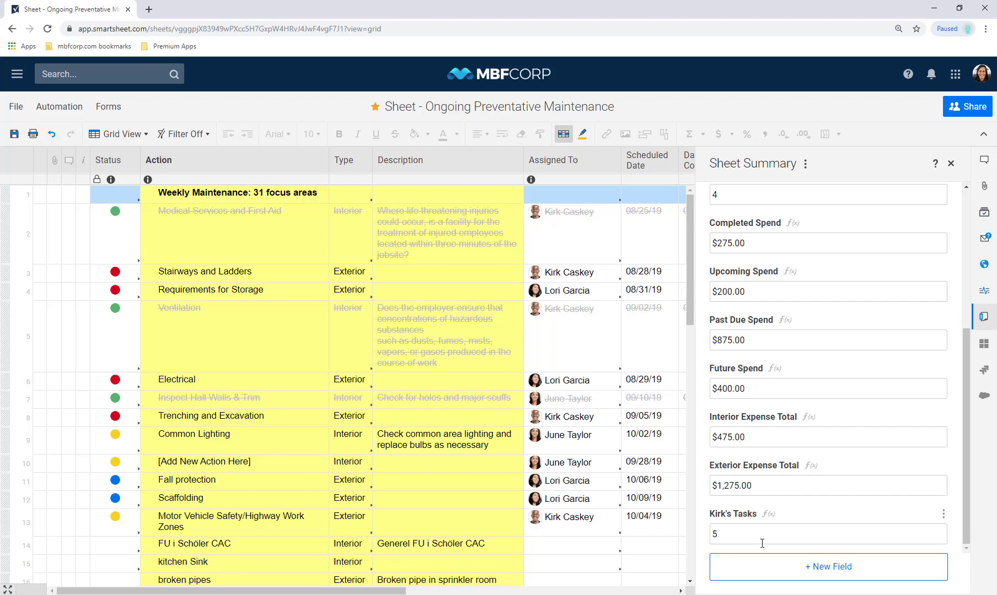
pyautogui.click(783, 571)
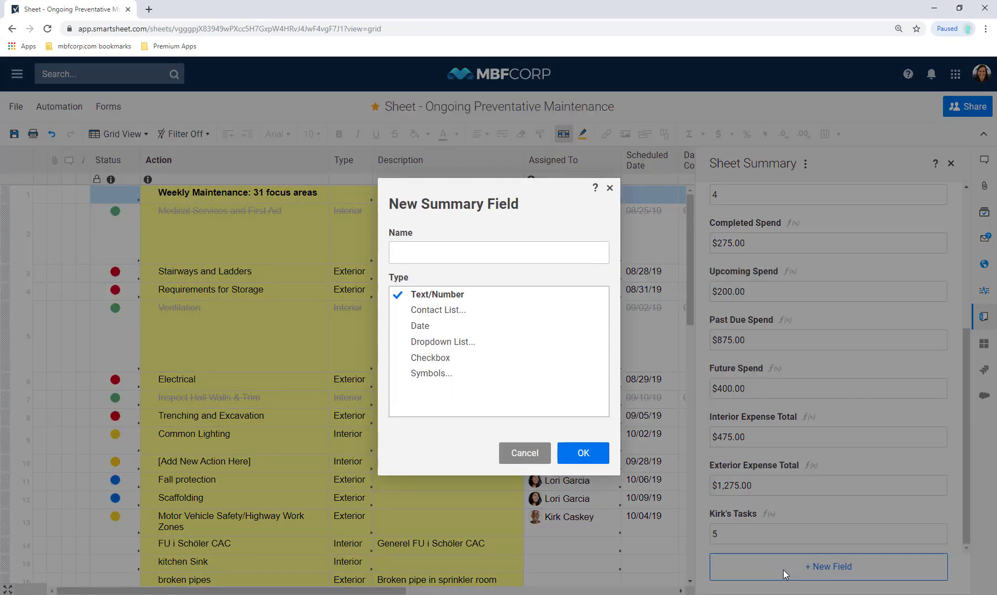
# Add the second employee's Tasks field, reusing the COUNTIF formula with their name, showing 4
pyautogui.write("Lori's Tasks")
pyautogui.press('Return')
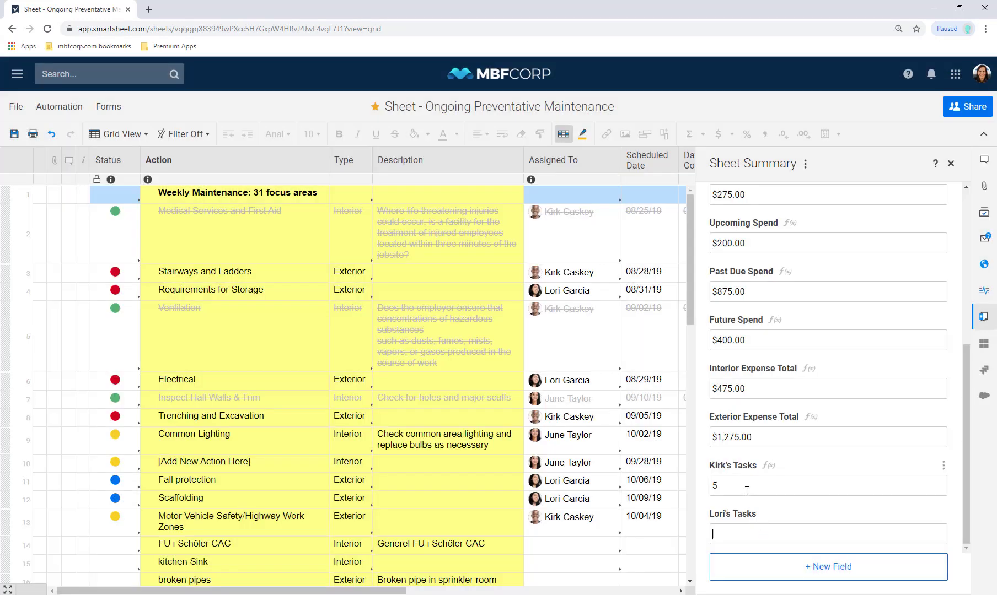
pyautogui.click(746, 487)
pyautogui.doubleClick(746, 487)
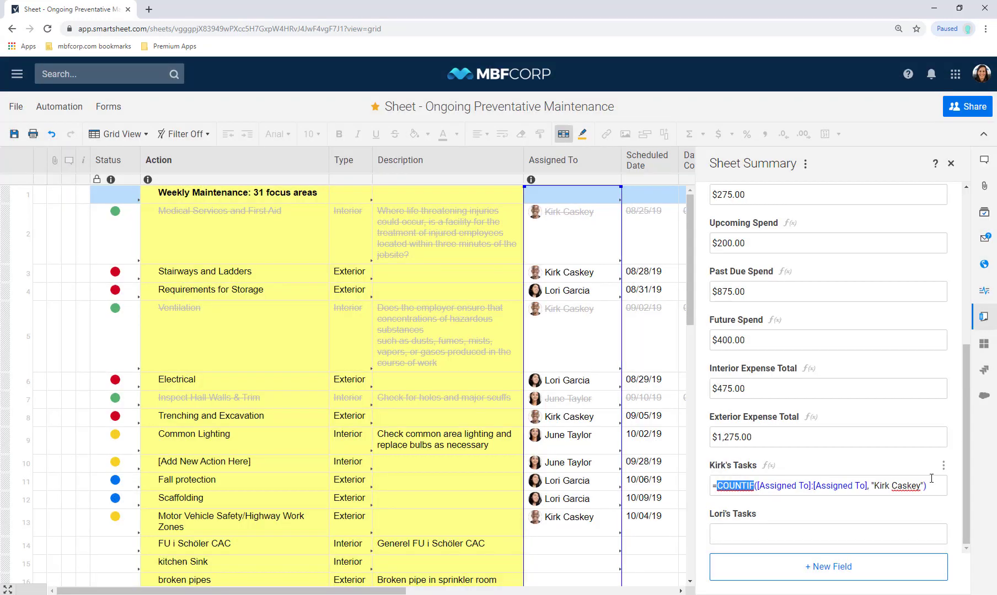
pyautogui.hotkey('ctrl', 'a')
pyautogui.hotkey('ctrl', 'c')
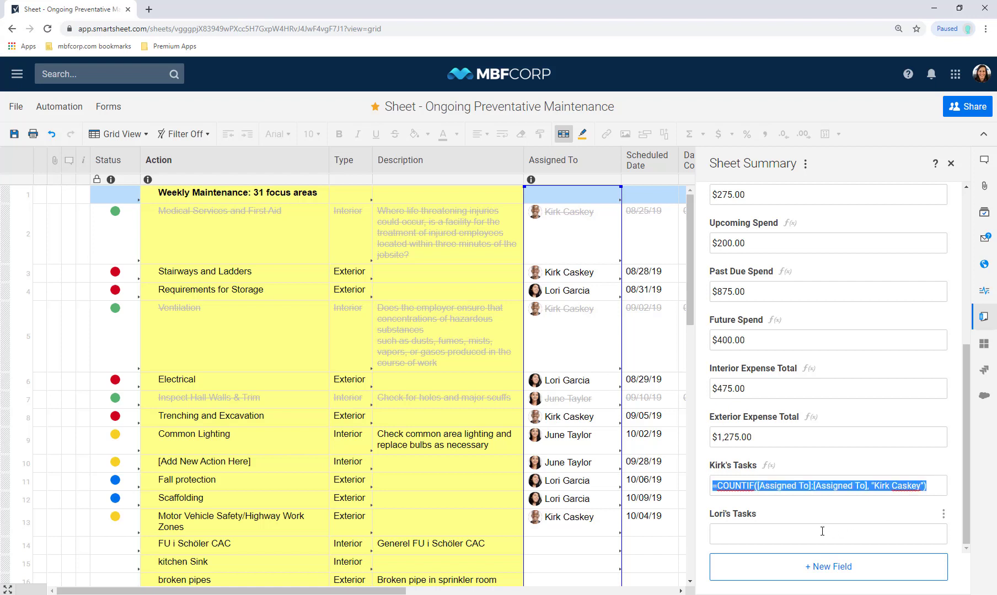
pyautogui.click(822, 531)
pyautogui.hotkey('ctrl', 'v')
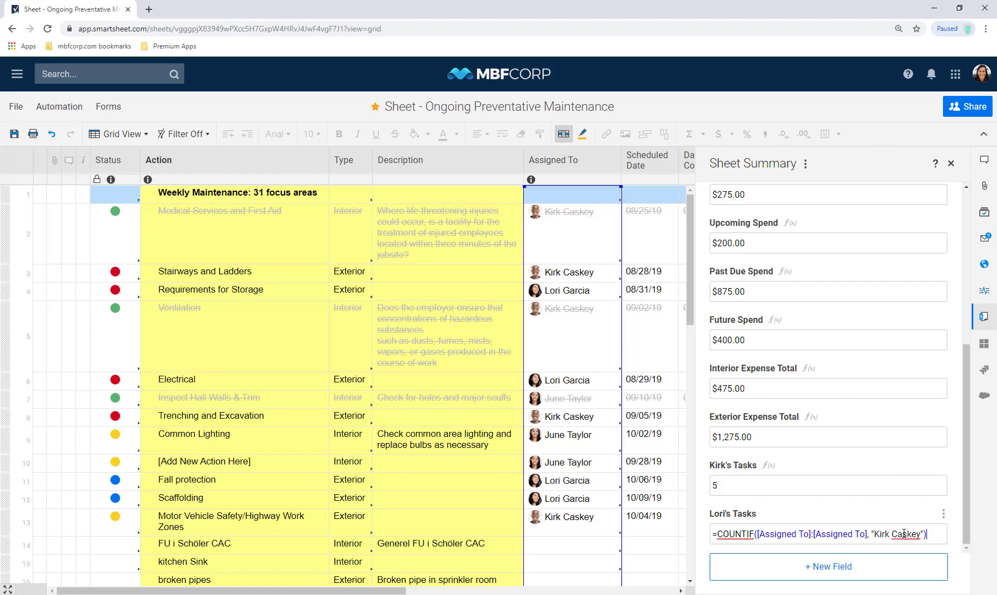
pyautogui.click(920, 534)
pyautogui.press('BackSpace')
pyautogui.press('BackSpace')
pyautogui.press('BackSpace')
pyautogui.press('BackSpace')
pyautogui.press('BackSpace')
pyautogui.press('BackSpace')
pyautogui.press('BackSpace')
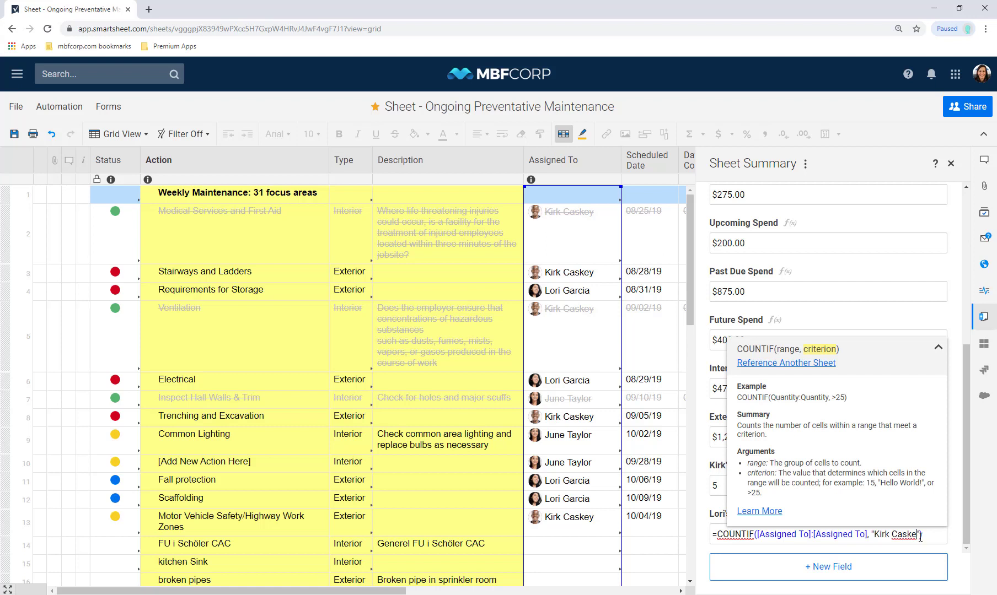
pyautogui.press('BackSpace')
pyautogui.press('BackSpace')
pyautogui.press('BackSpace')
pyautogui.press('BackSpace')
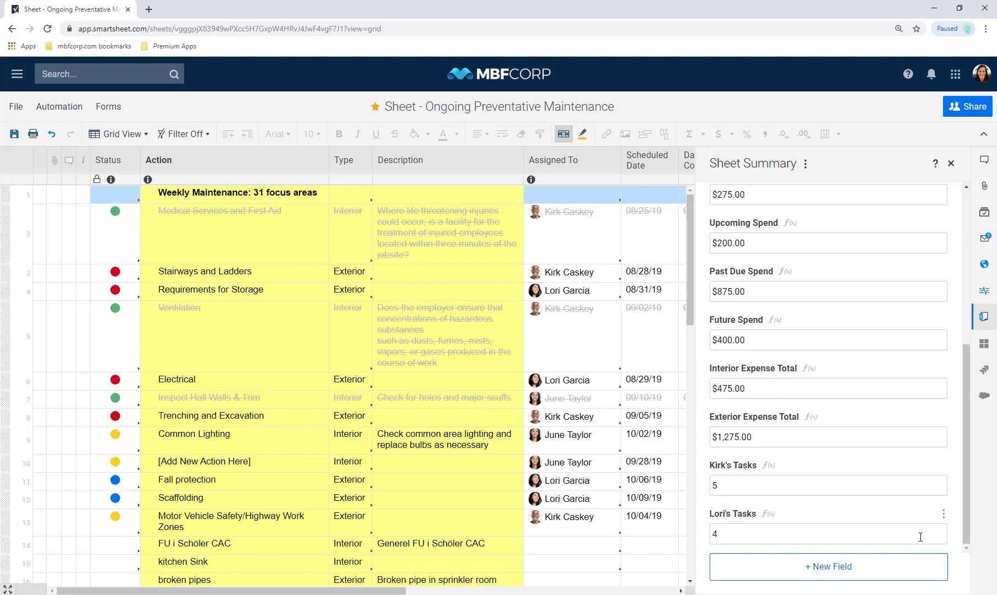
pyautogui.press('Return')
# Add the third employee's Tasks field with the pasted COUNTIF formula and their name, showing 3
pyautogui.click(859, 576)
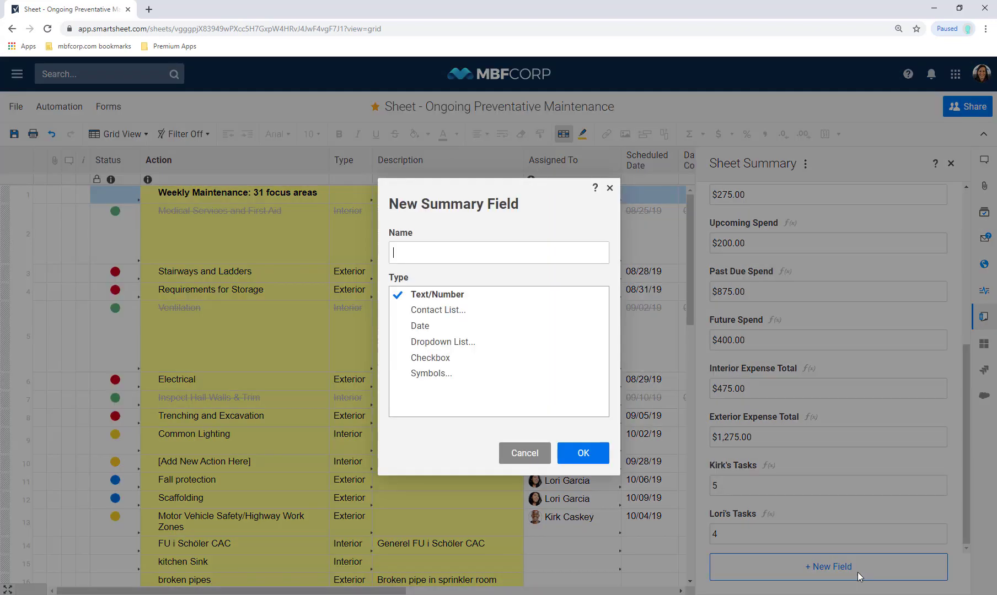
pyautogui.write('Jun')
pyautogui.press('BackSpace')
pyautogui.write("ne's Tasks")
pyautogui.press('Return')
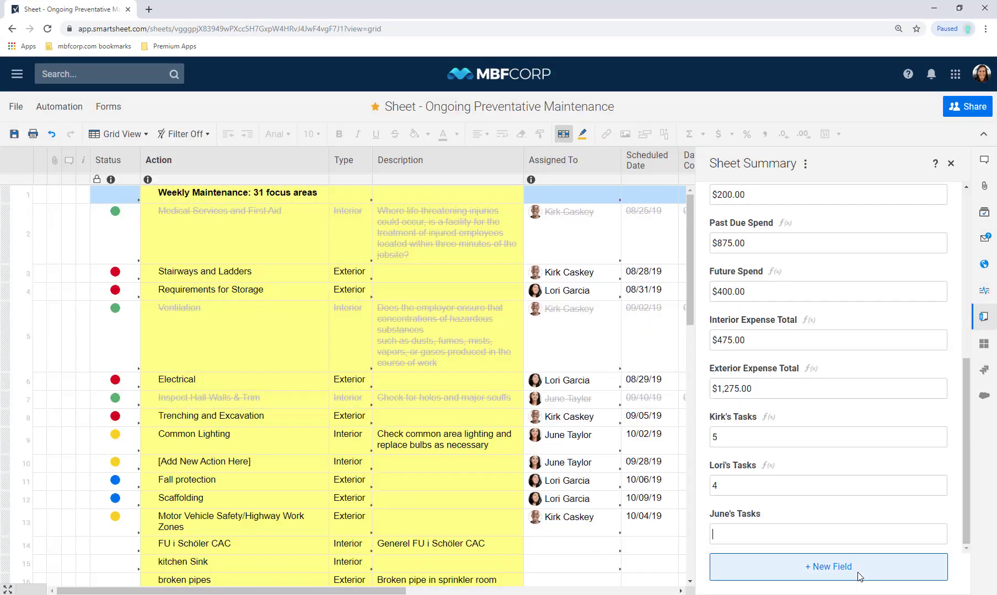
pyautogui.hotkey('ctrl', 'v')
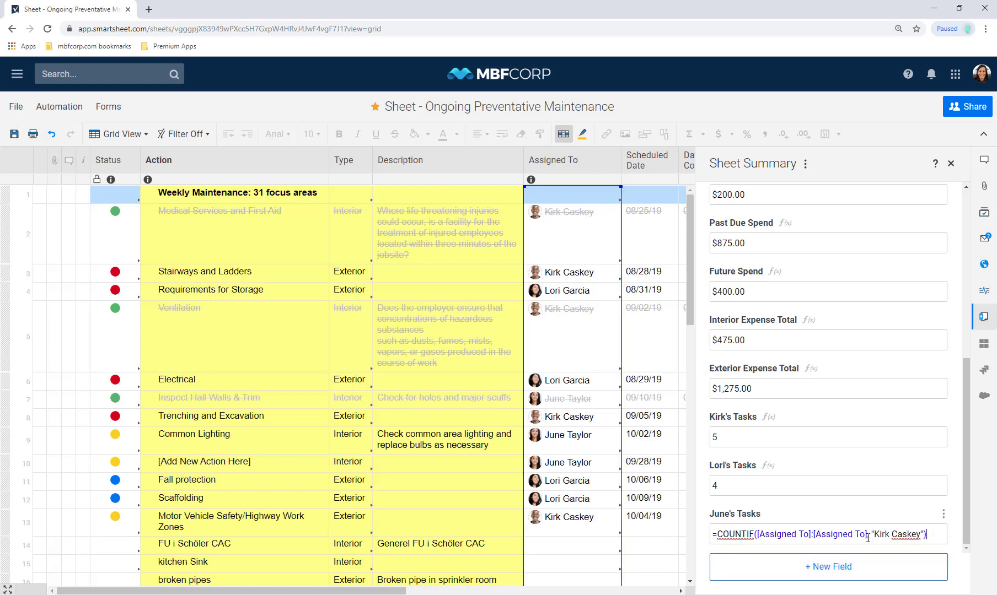
pyautogui.moveTo(876, 534); pyautogui.dragTo(922, 534)
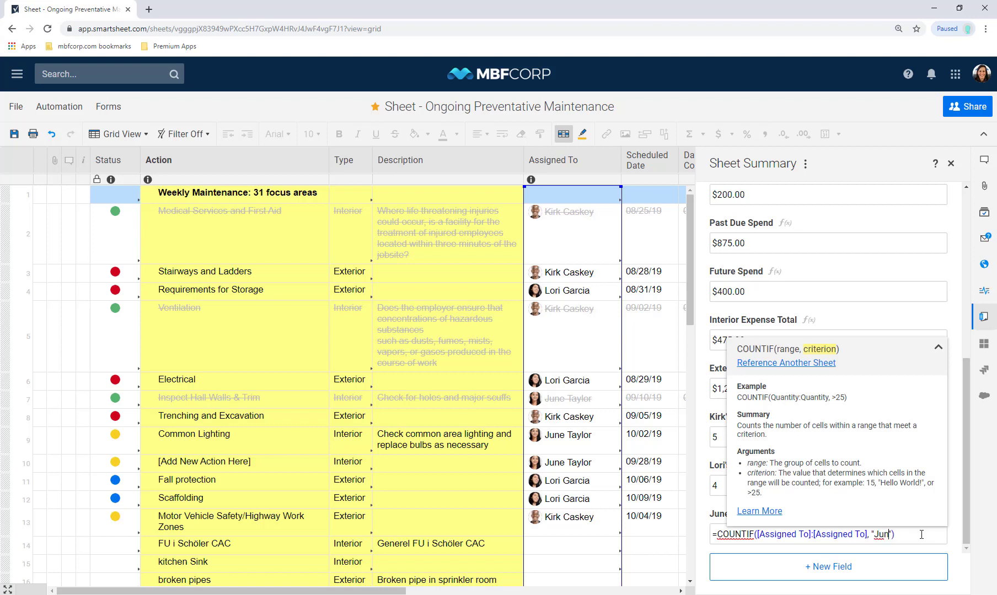
pyautogui.press('Return')
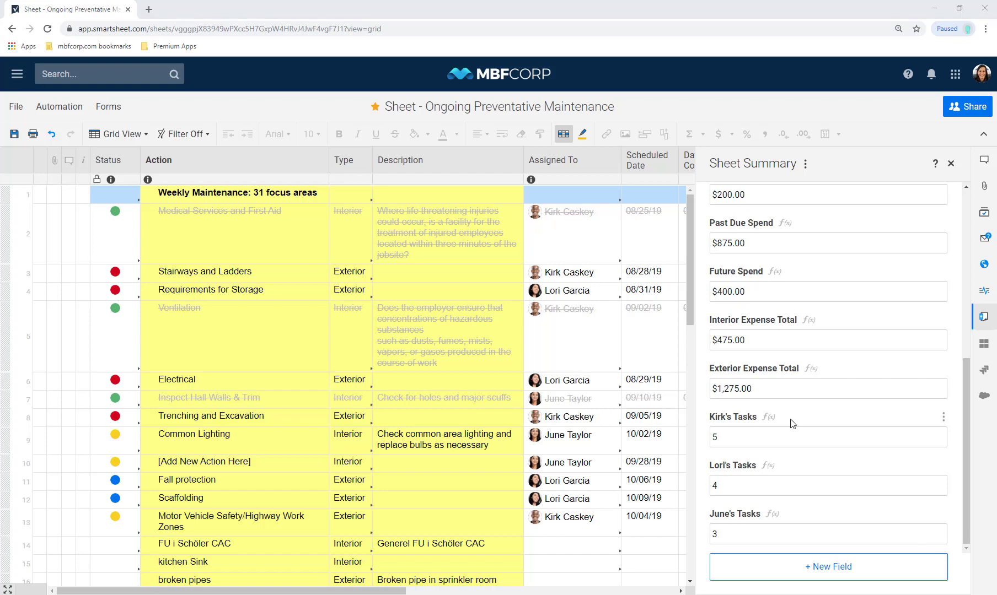
# Close the sheet summary panel and select row 2's Action cell
pyautogui.click(967, 203)
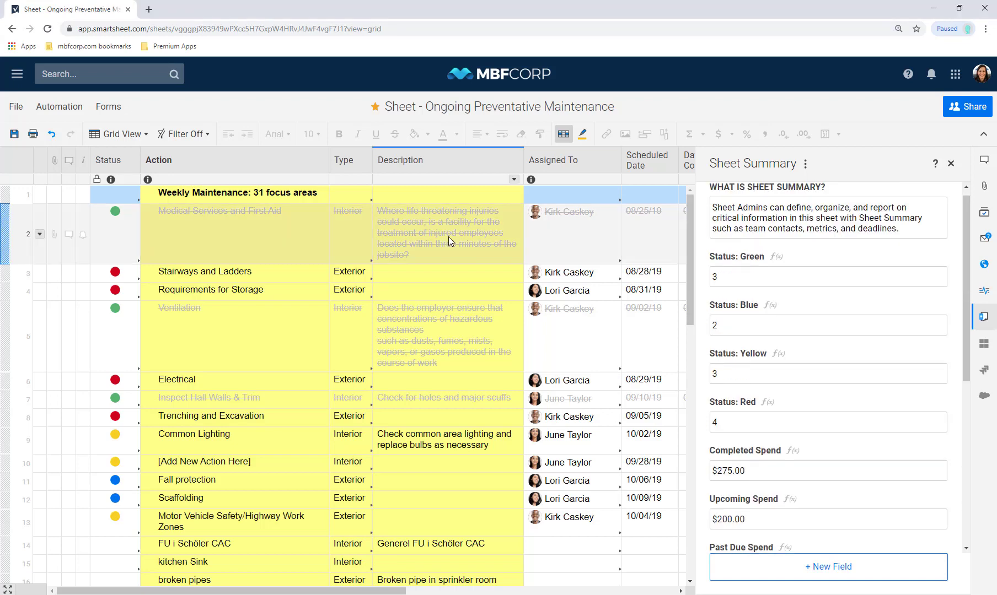
pyautogui.click(993, 326)
pyautogui.click(993, 326)
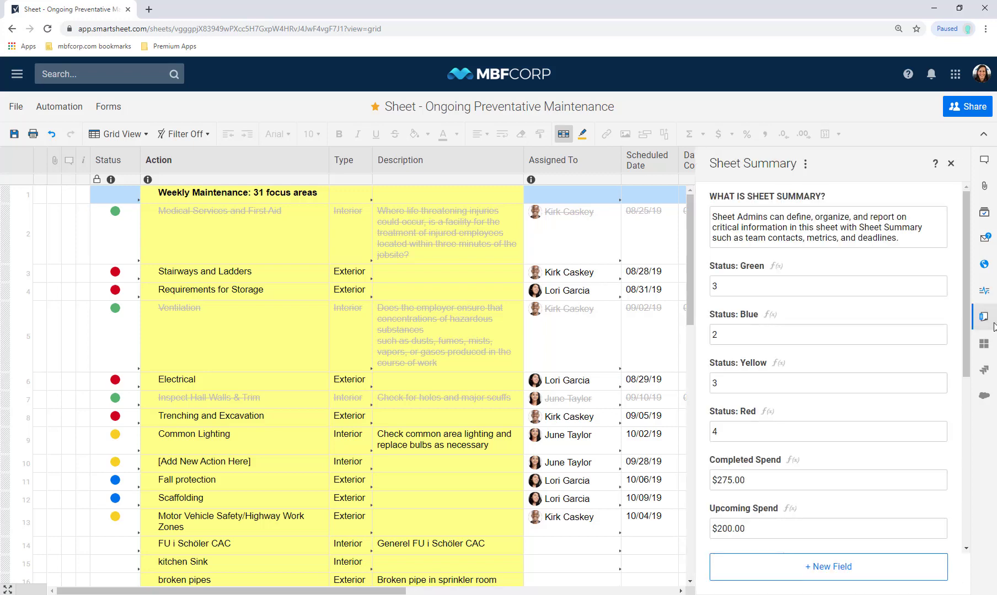
pyautogui.click(995, 326)
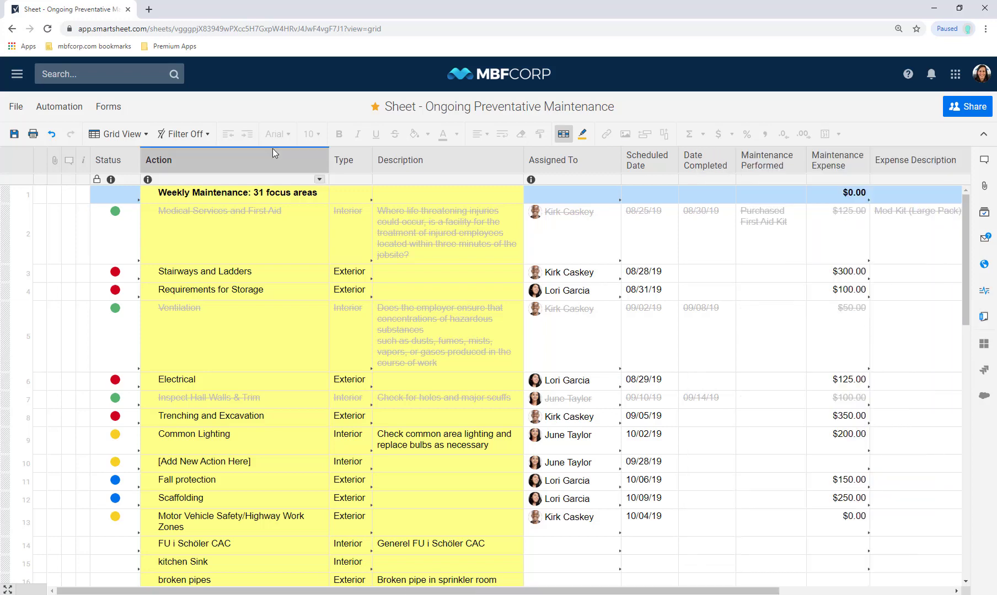
pyautogui.click(186, 249)
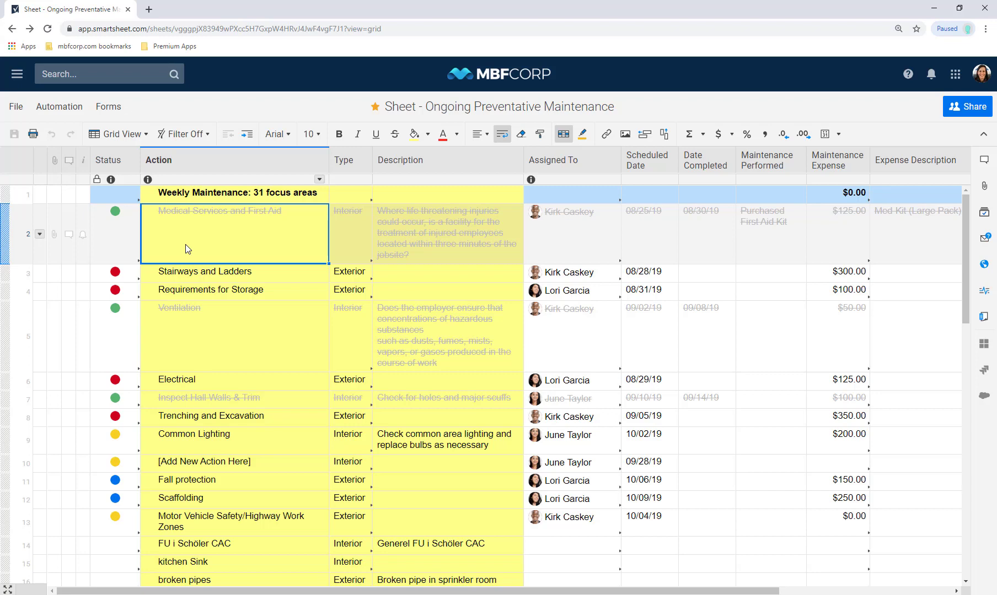
# From Favorites, open the Maintenance Metrics sheet, then Dashboard - Maintenance
pyautogui.click(16, 74)
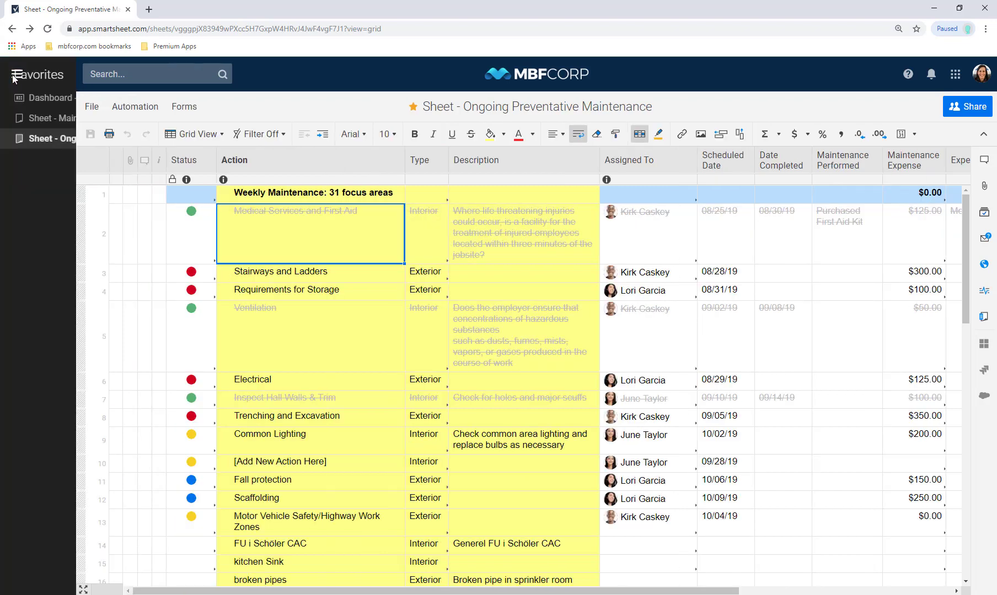
pyautogui.click(98, 130)
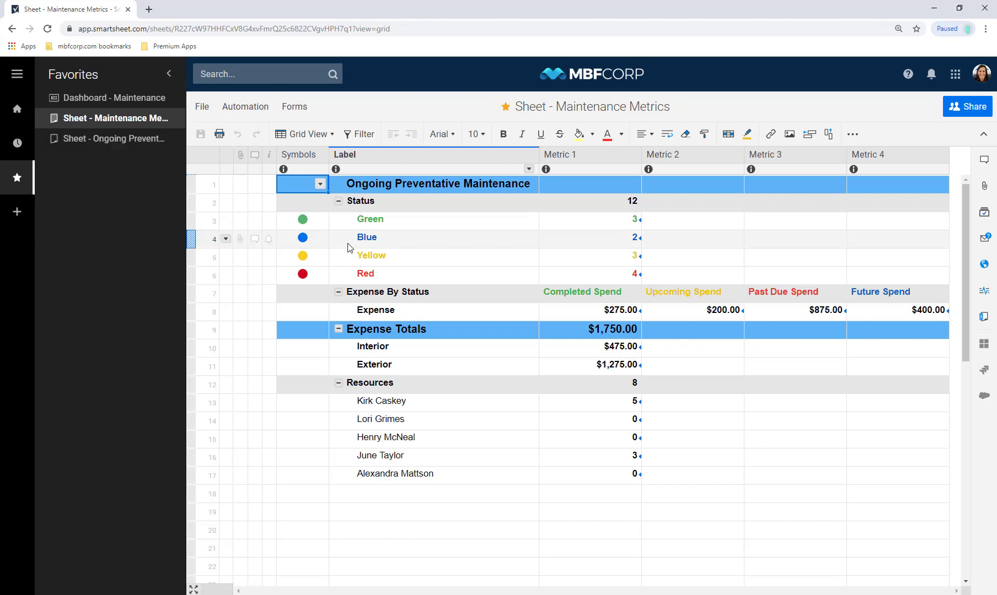
pyautogui.click(147, 104)
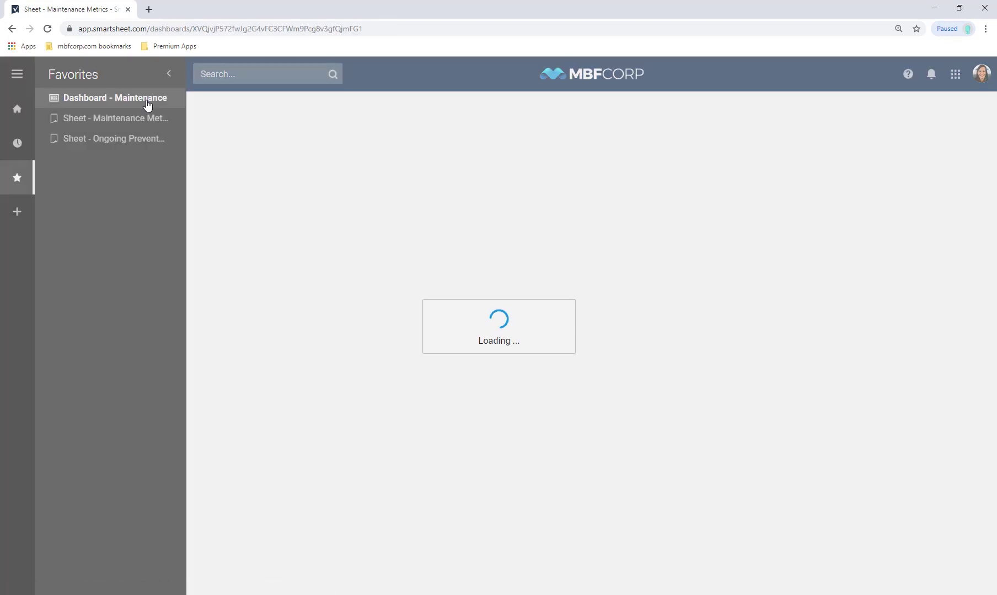
# Collapse Favorites, glance at the Help menu, then bring the Favorites list back beside the dashboard
pyautogui.click(168, 74)
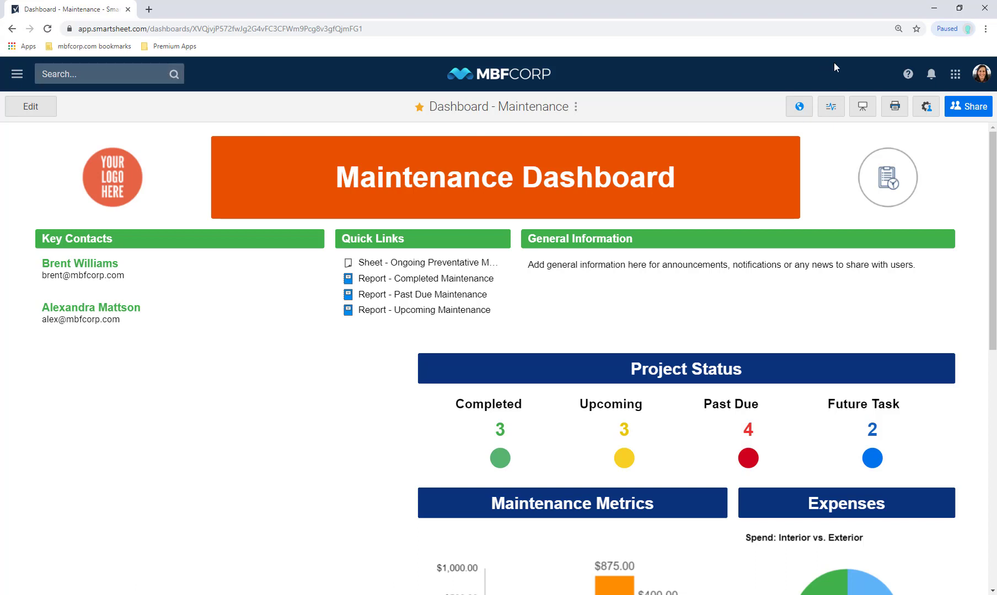
pyautogui.click(908, 77)
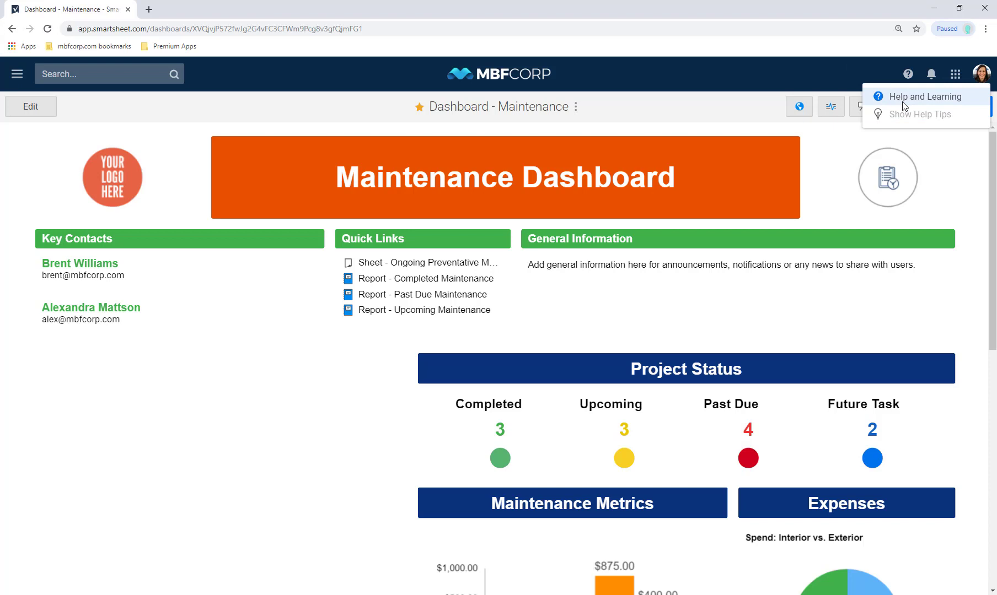
pyautogui.click(822, 88)
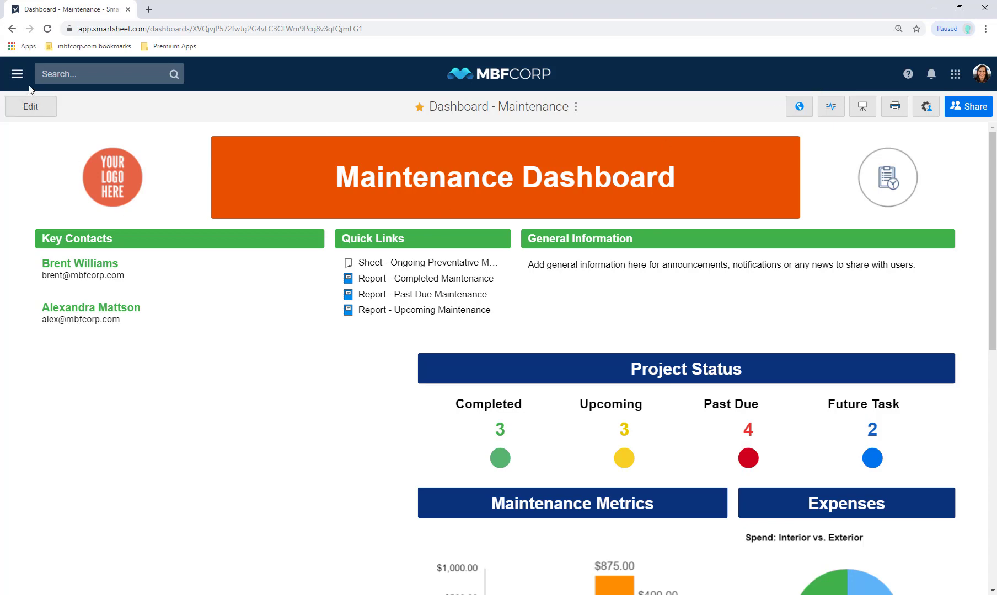
pyautogui.click(17, 74)
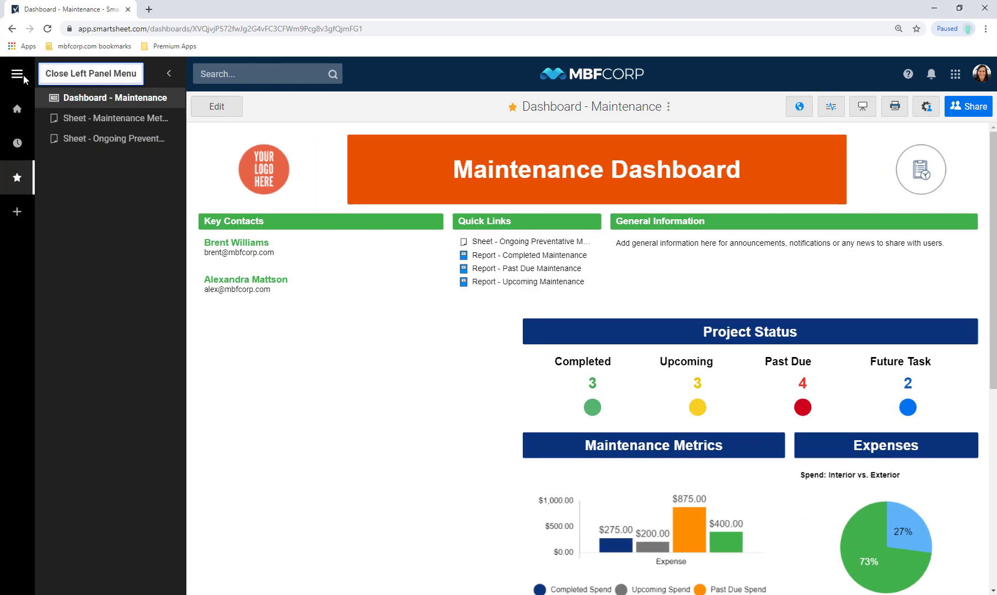
# Open Ongoing Preventative Maintenance in a new tab and select the request form's URL under Manage Forms
pyautogui.rightClick(103, 148)
pyautogui.click(215, 175)
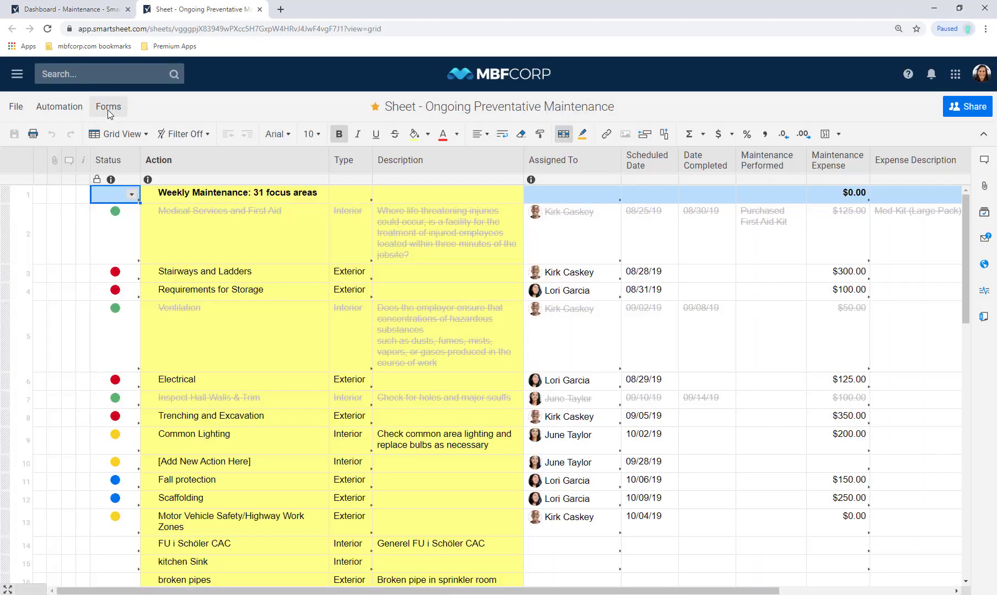
pyautogui.click(107, 109)
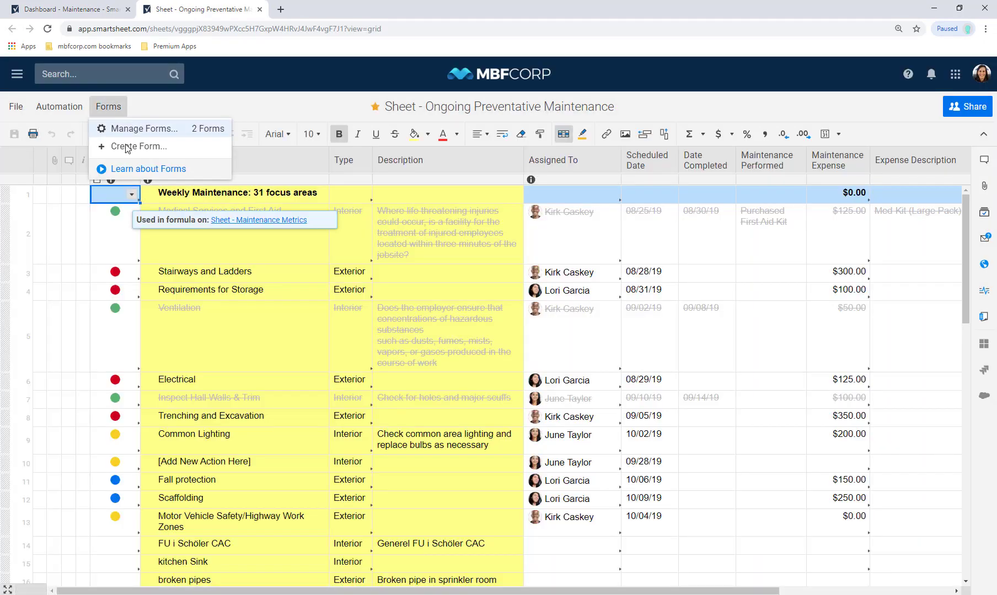
pyautogui.click(126, 129)
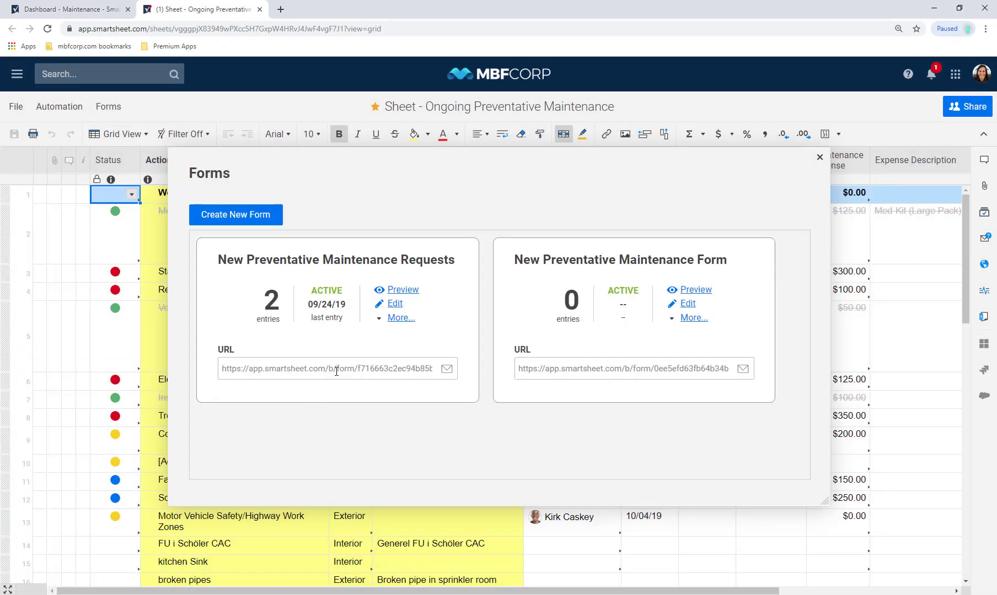
pyautogui.click(336, 369)
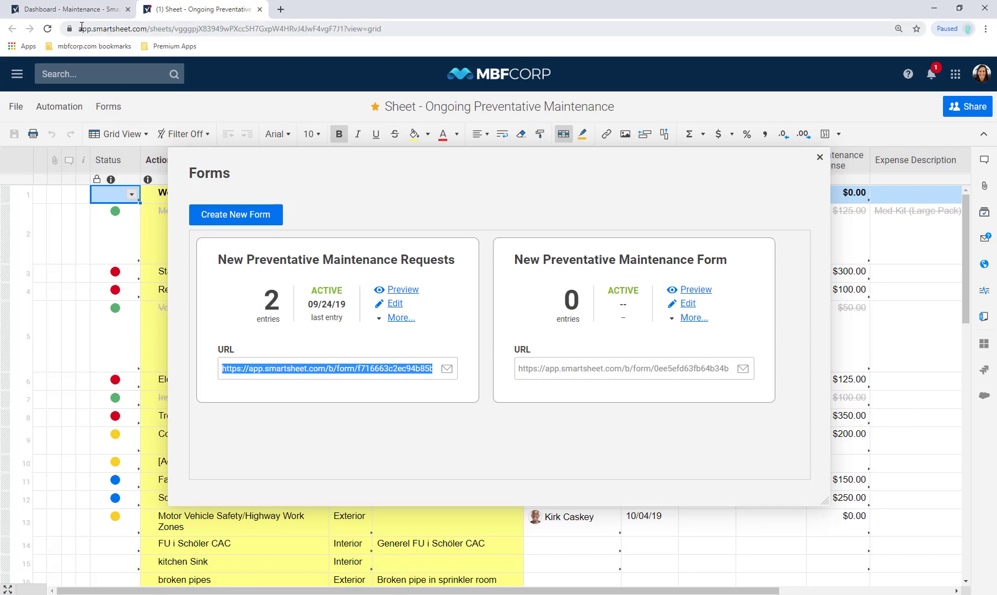
# Return to the Maintenance dashboard tab, hide Favorites, and enter edit mode
pyautogui.click(80, 10)
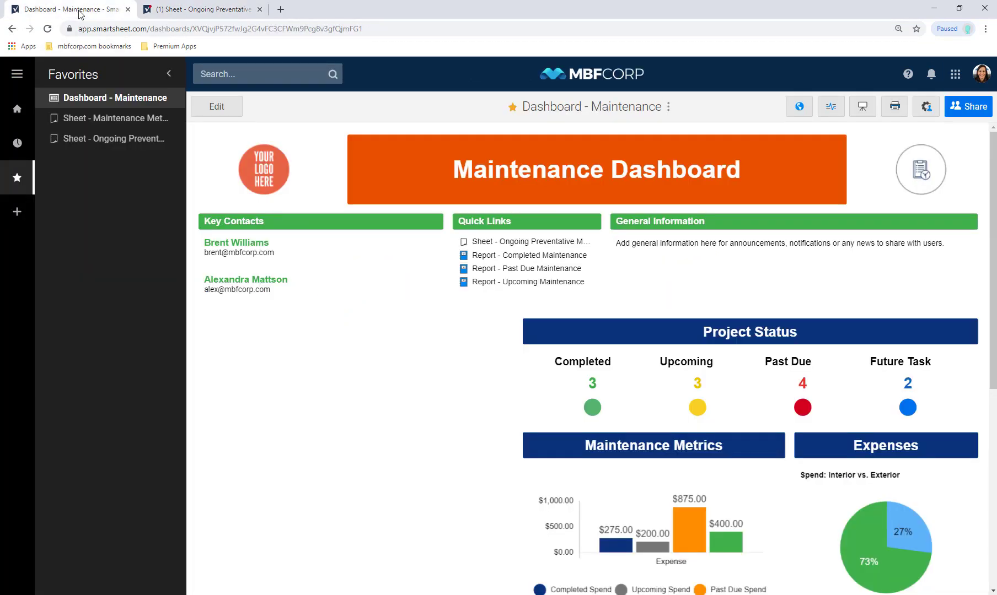
pyautogui.click(174, 72)
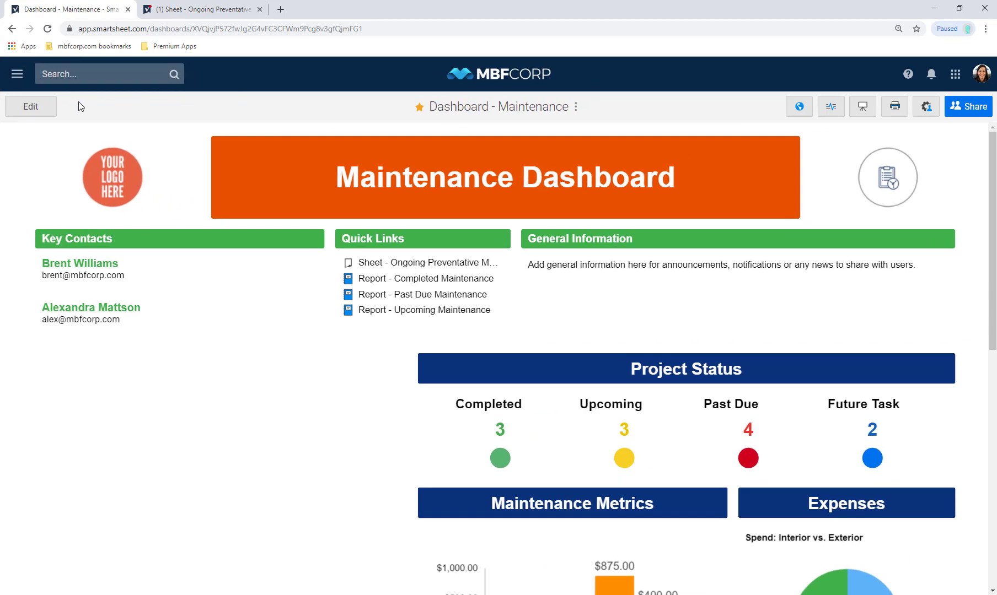
pyautogui.click(52, 103)
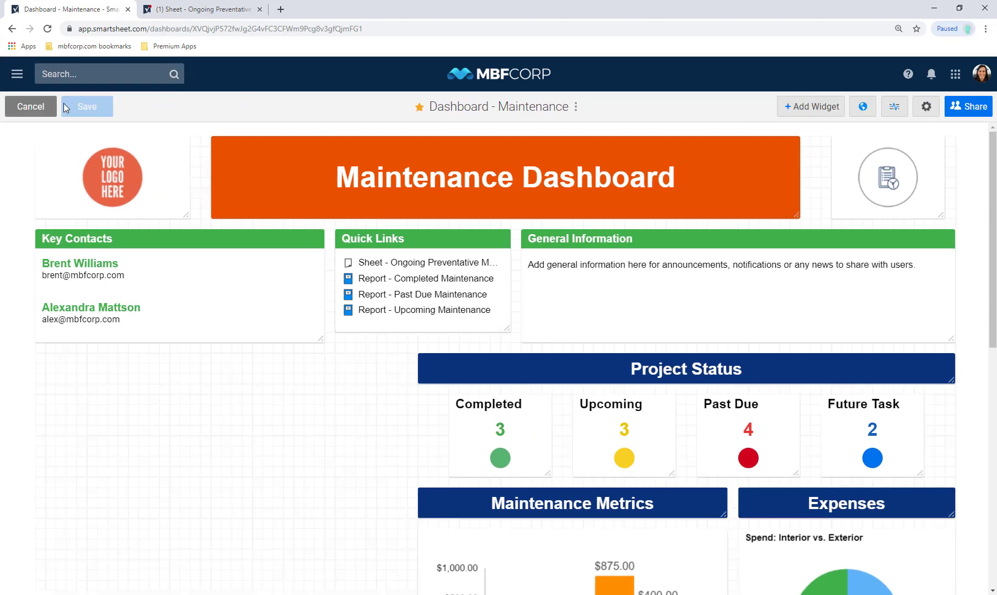
# Add a Web Content widget with the pasted request form URL and Display Title unchecked
pyautogui.click(802, 105)
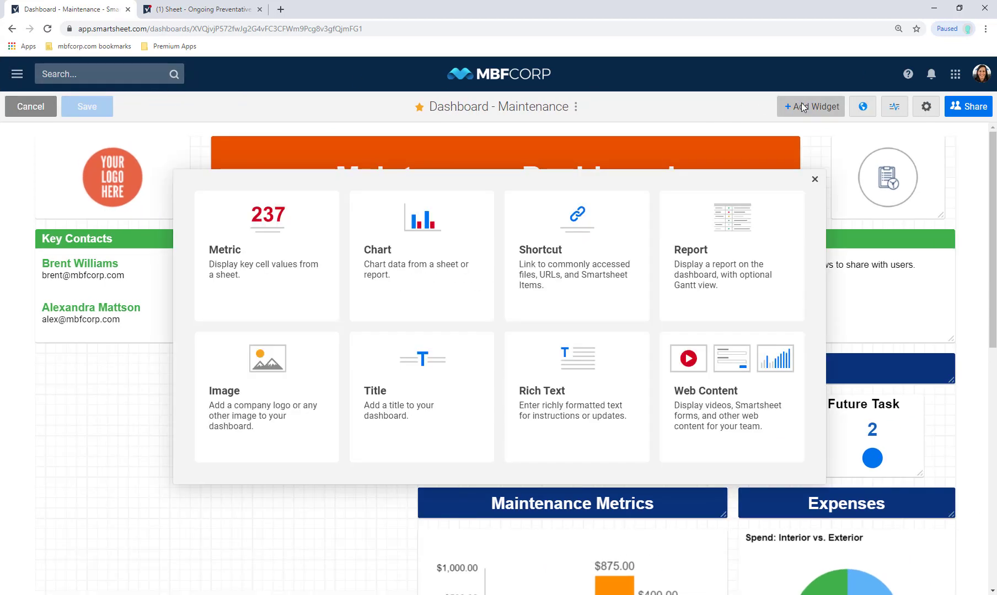
pyautogui.click(749, 388)
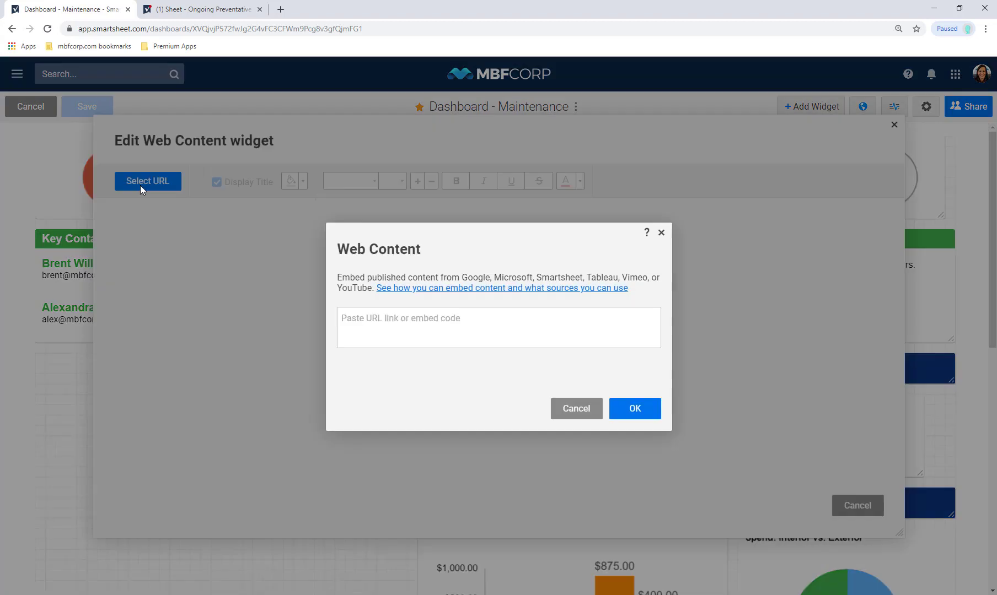
pyautogui.click(436, 329)
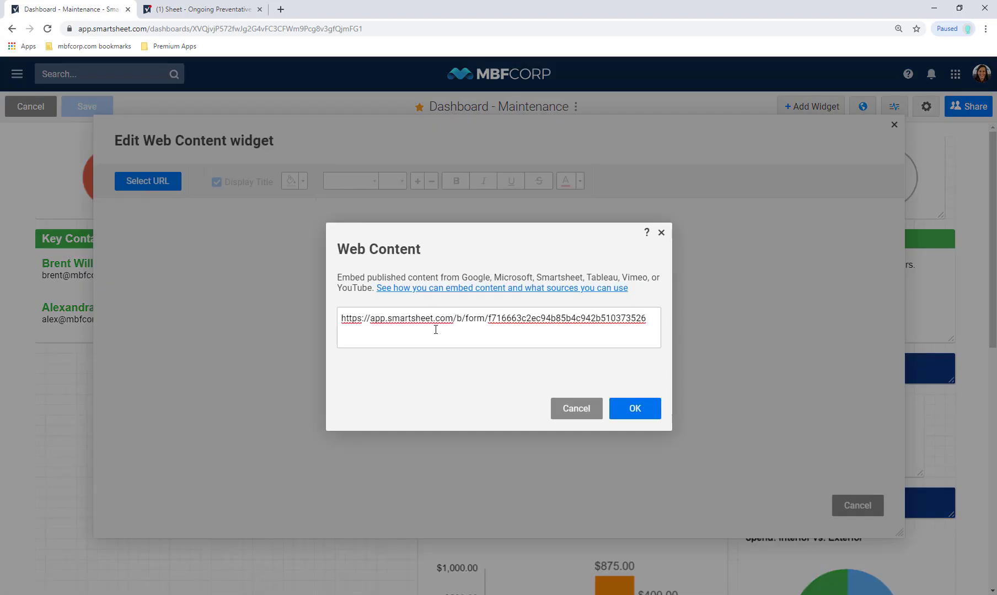
pyautogui.click(633, 405)
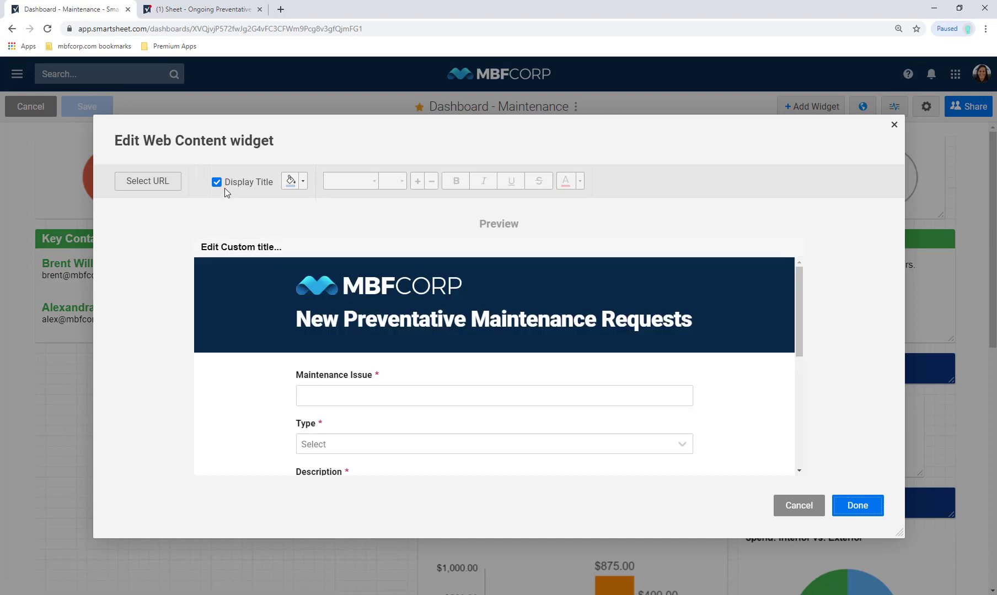
pyautogui.click(222, 182)
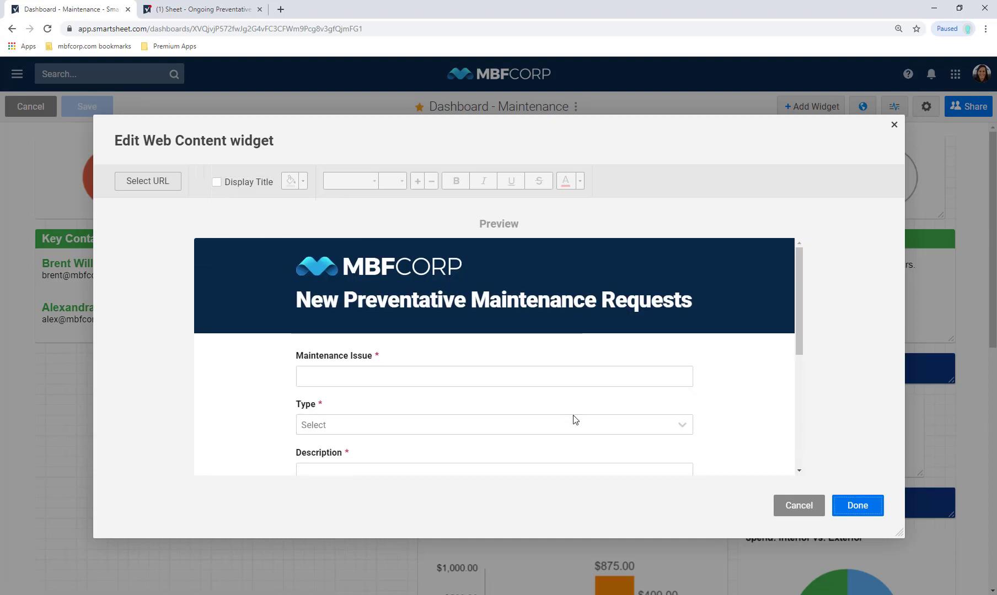
pyautogui.click(878, 504)
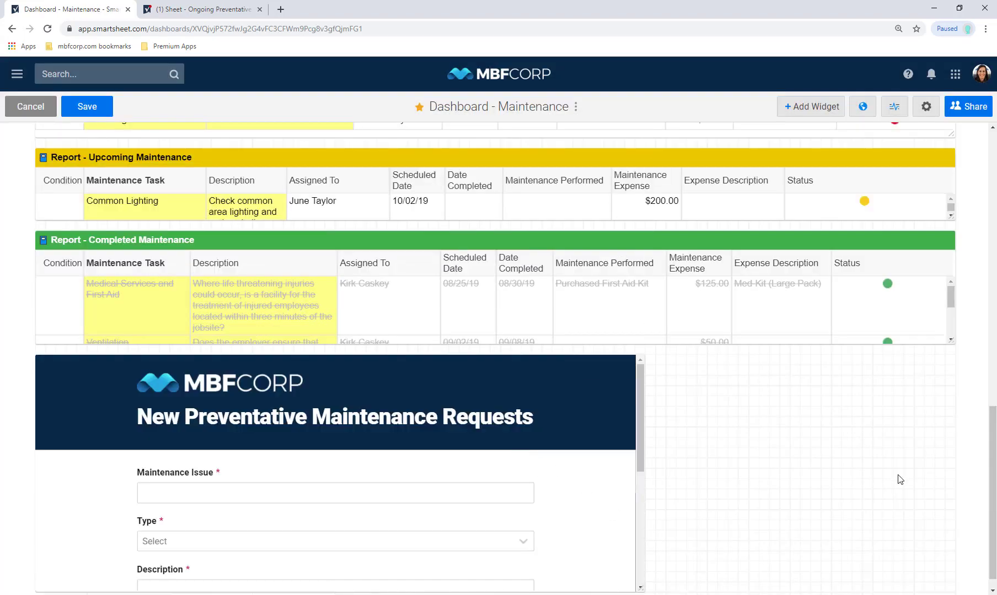
# Resize the form widget into the left column below Key Contacts, enlarge it, and save the dashboard
pyautogui.moveTo(633, 588); pyautogui.dragTo(229, 535)
pyautogui.moveTo(187, 423); pyautogui.dragTo(193, 315)
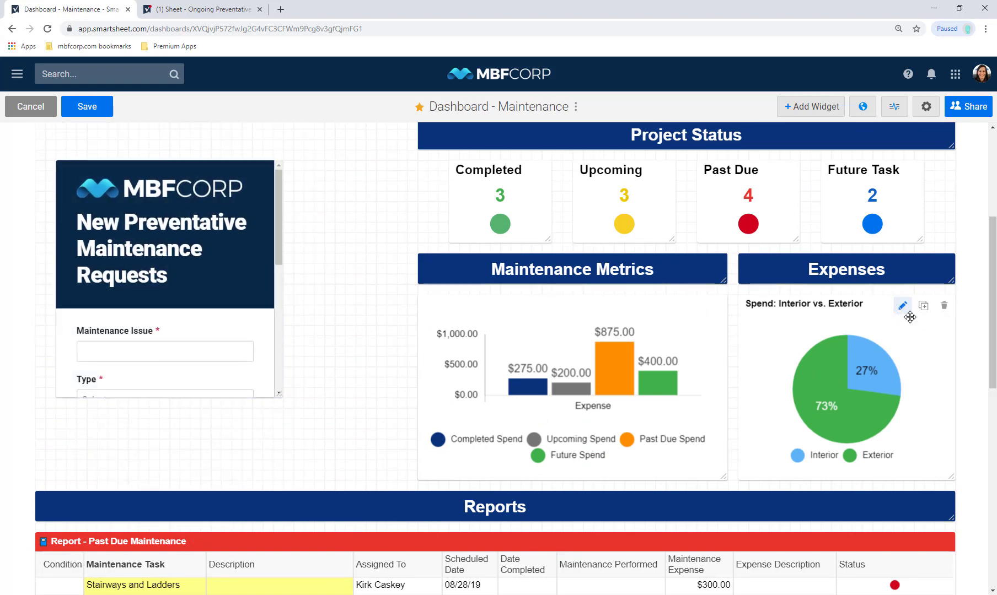
pyautogui.scroll(2, 992, 359)
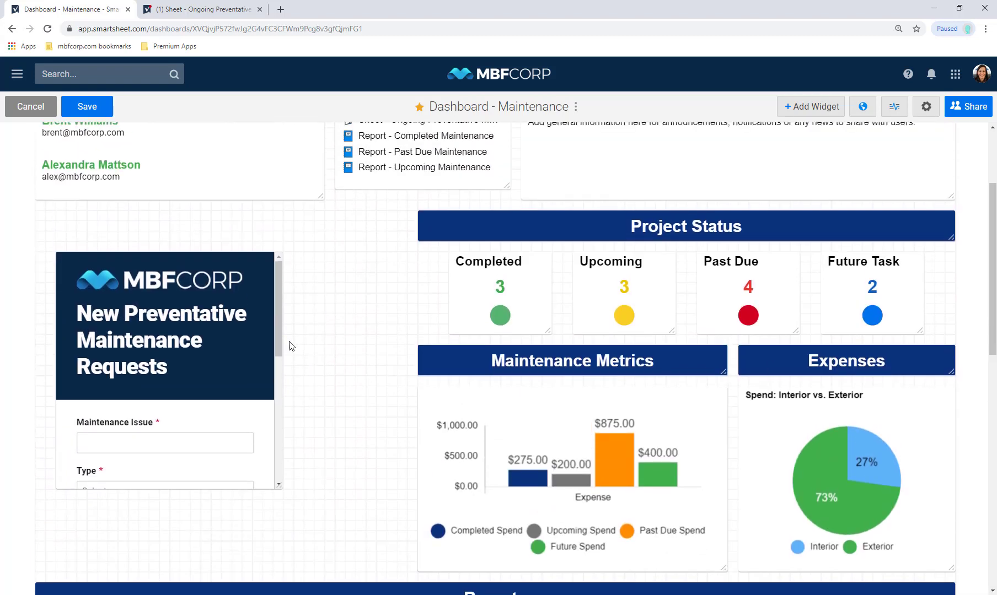
pyautogui.moveTo(200, 363); pyautogui.dragTo(181, 322)
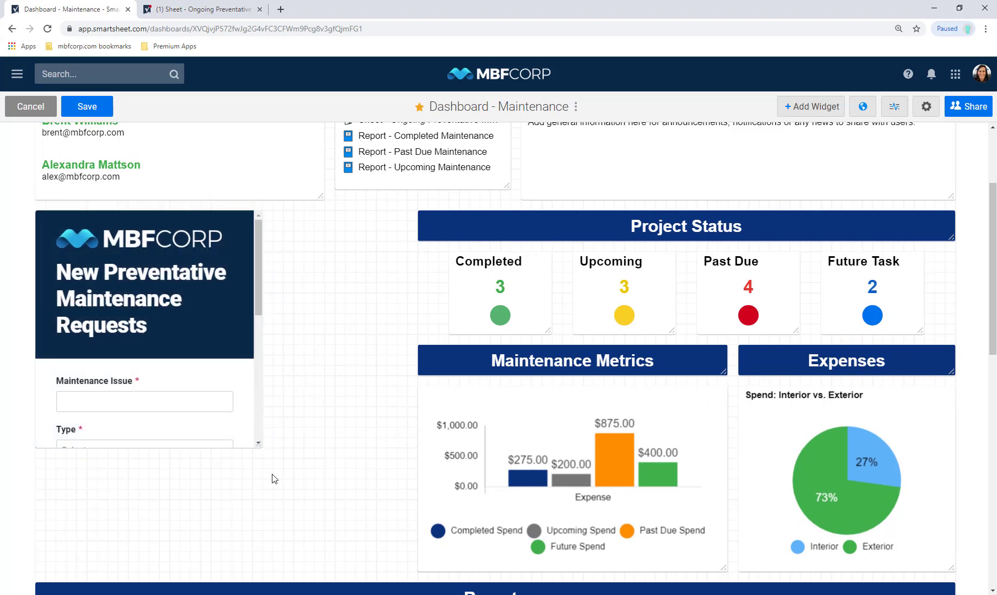
pyautogui.moveTo(258, 445); pyautogui.dragTo(403, 483)
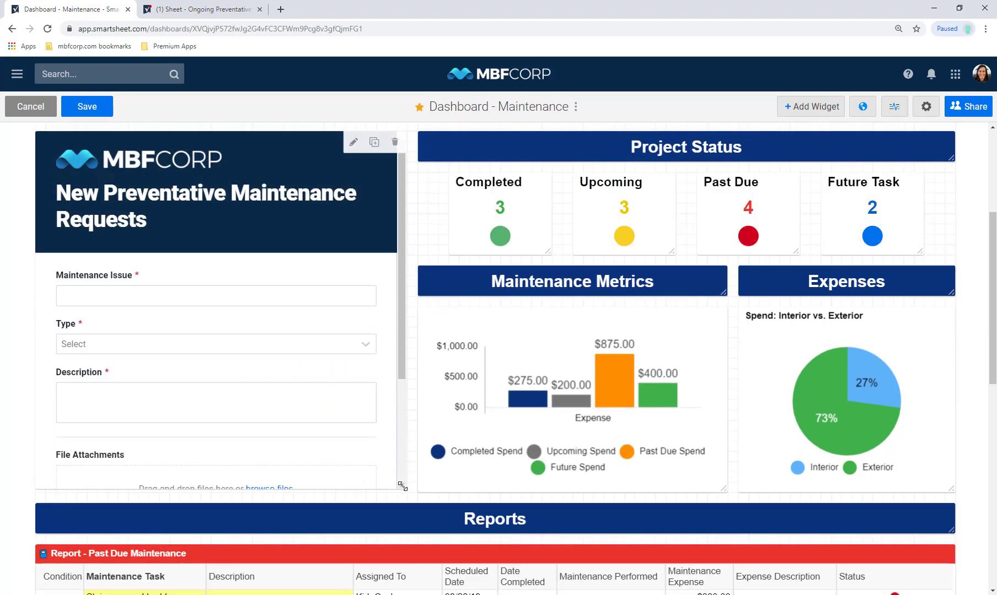
pyautogui.click(76, 115)
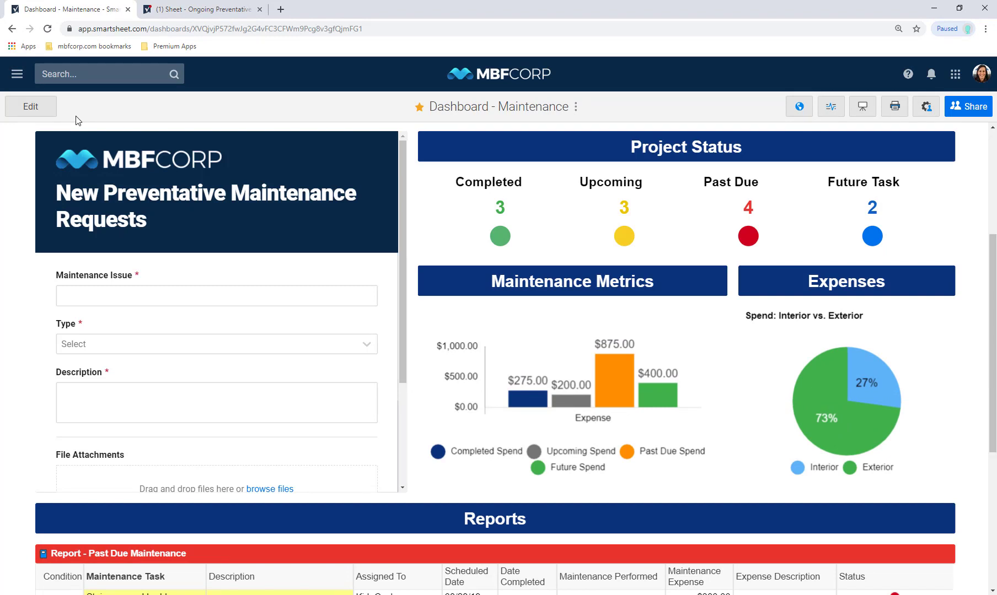
# Test the embedded form's Maintenance Issue and Type fields without submitting
pyautogui.click(154, 302)
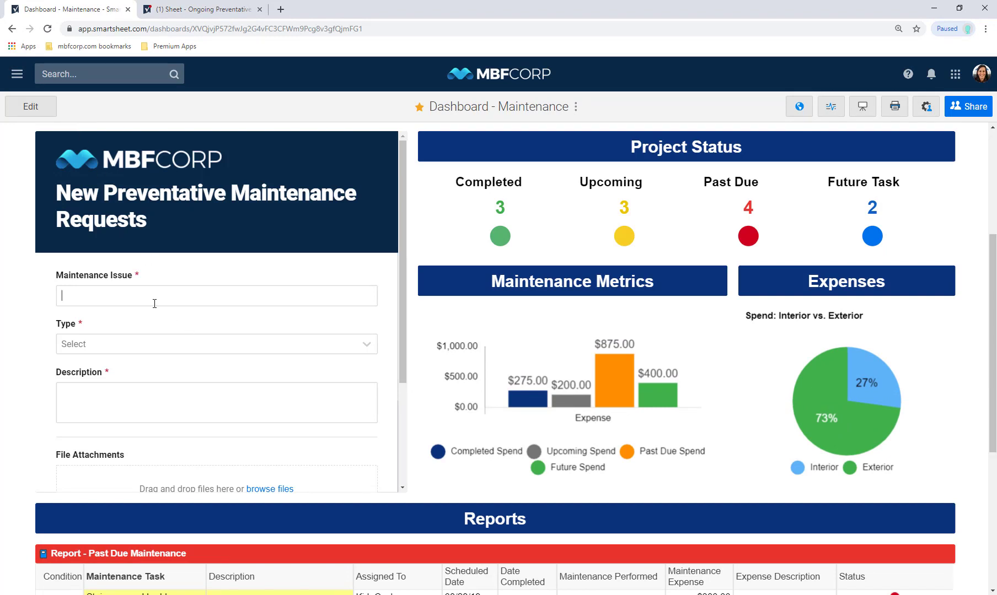
pyautogui.click(162, 346)
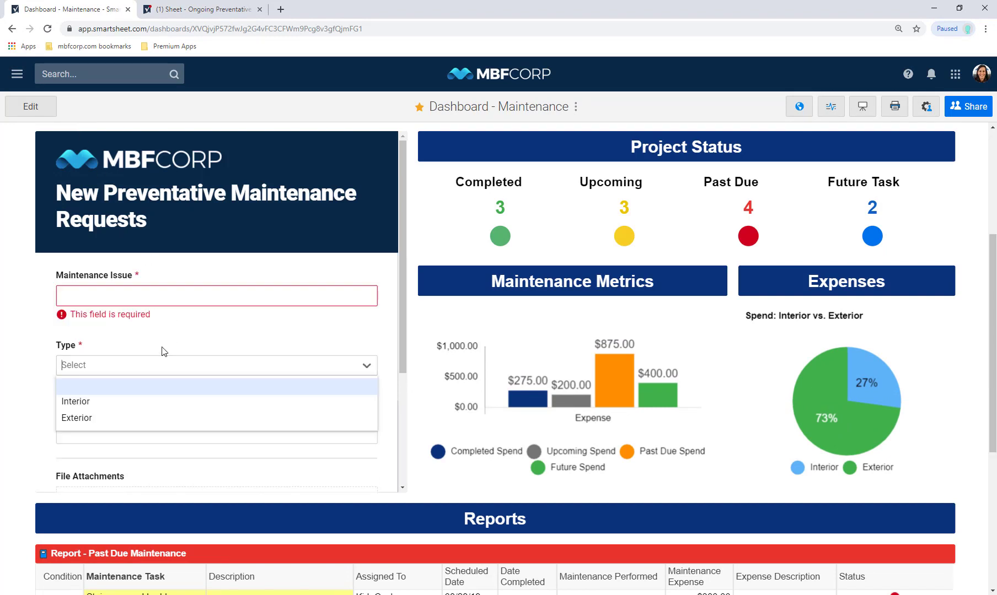
pyautogui.click(182, 311)
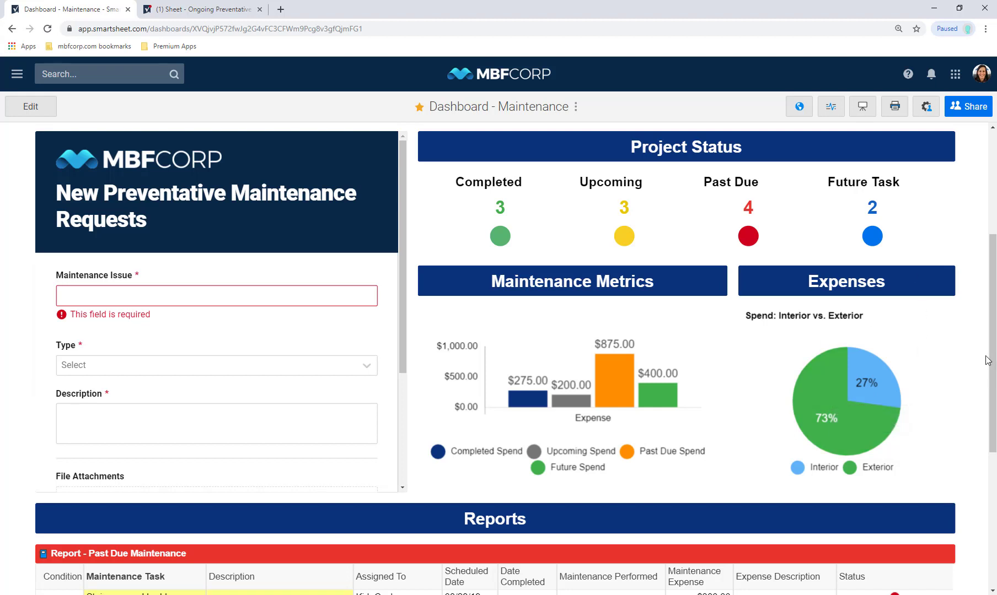
pyautogui.moveTo(994, 357); pyautogui.dragTo(994, 269)
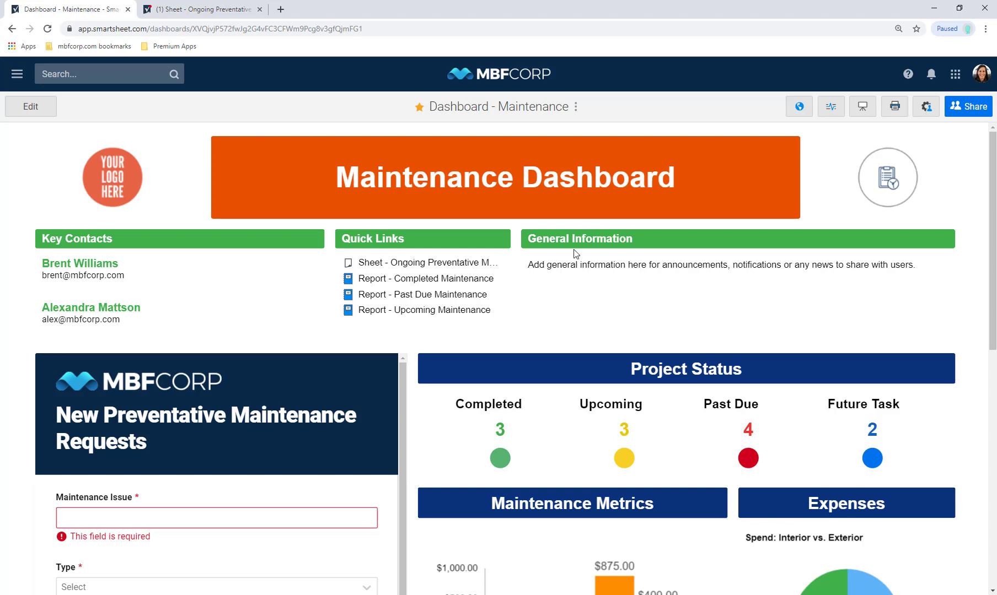
# Add a chart widget using Sheet - Maintenance Metrics, selecting the Resources employees and their Metric 1 counts
pyautogui.click(45, 109)
pyautogui.click(398, 267)
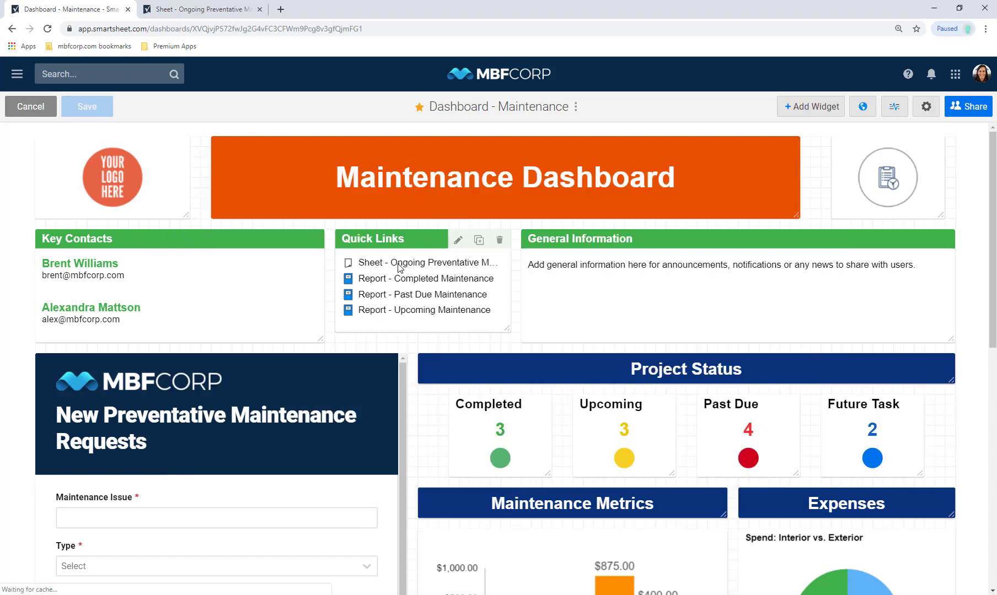
pyautogui.click(202, 194)
pyautogui.write('m')
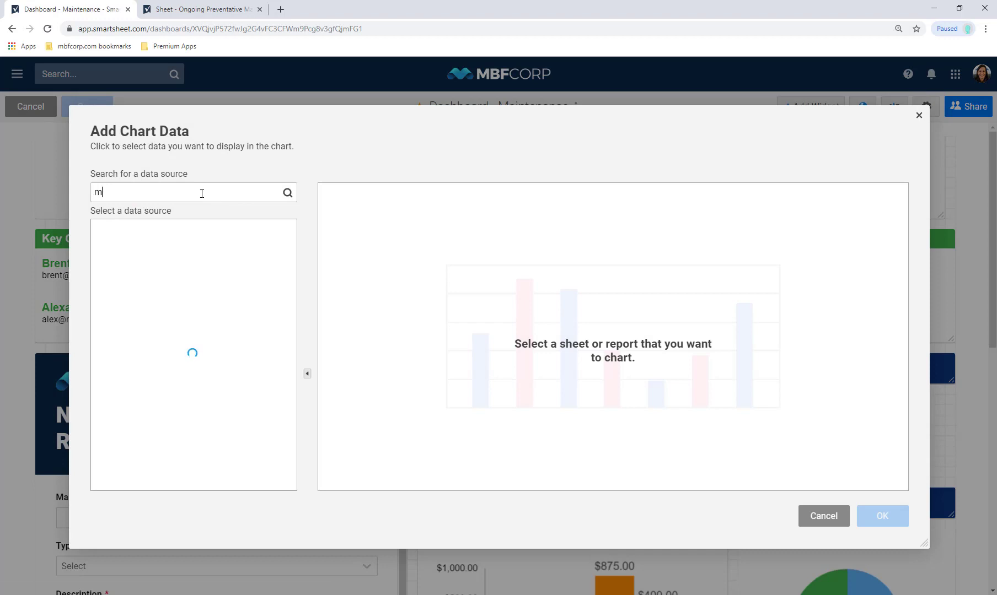
pyautogui.write('aintenance ')
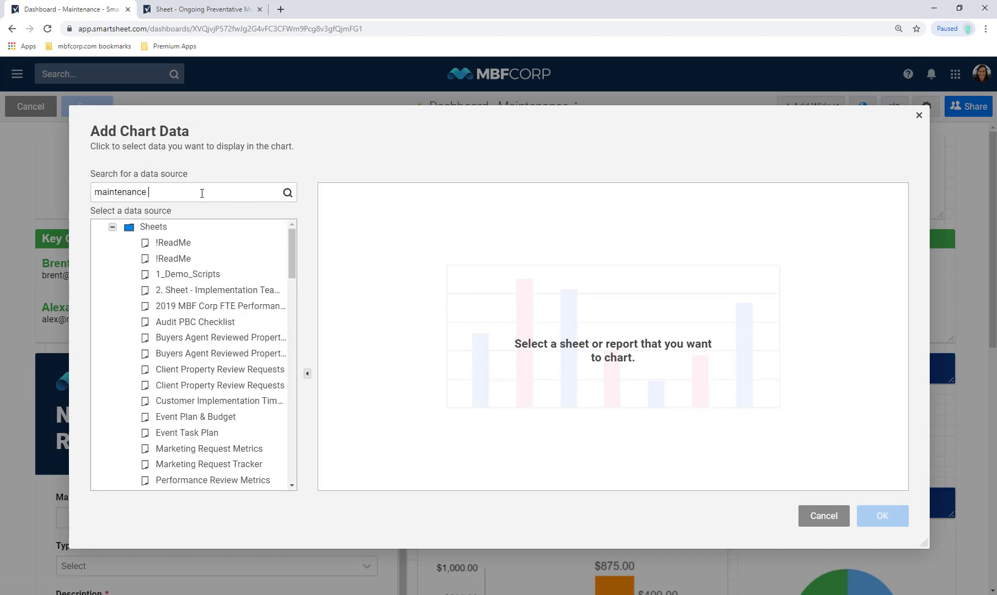
pyautogui.write('metric')
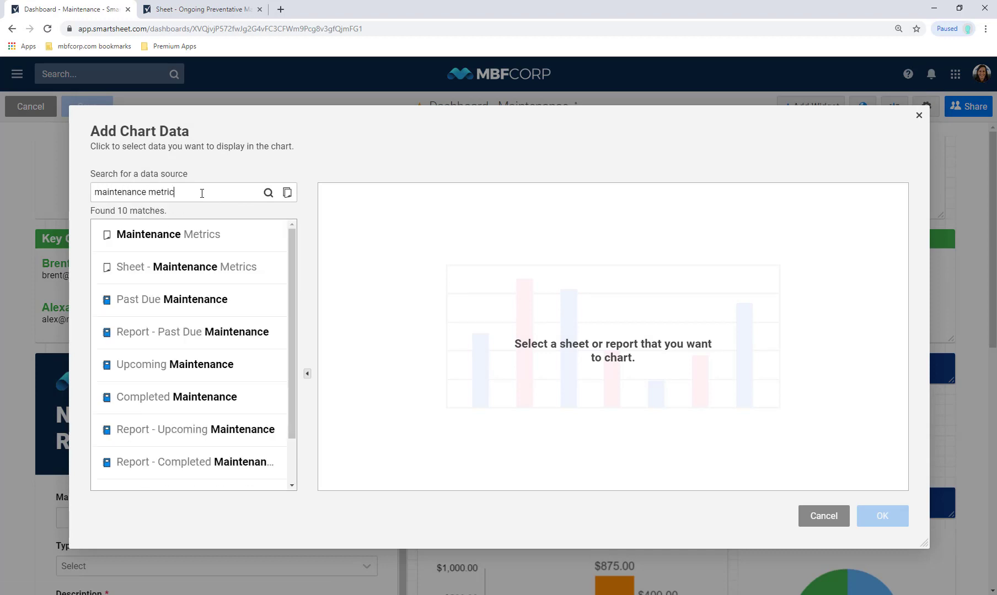
pyautogui.click(207, 268)
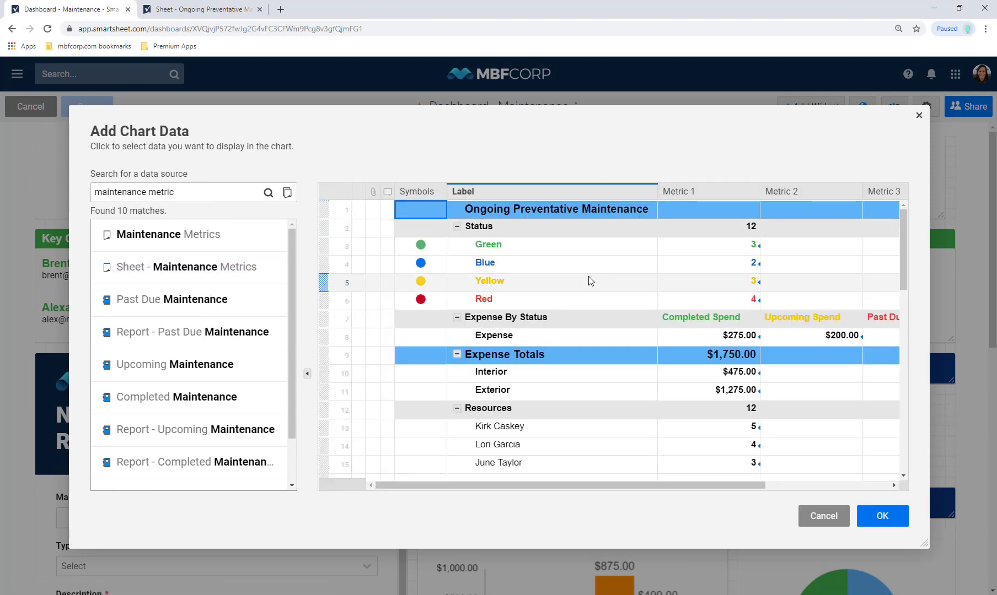
pyautogui.moveTo(904, 267); pyautogui.dragTo(900, 297)
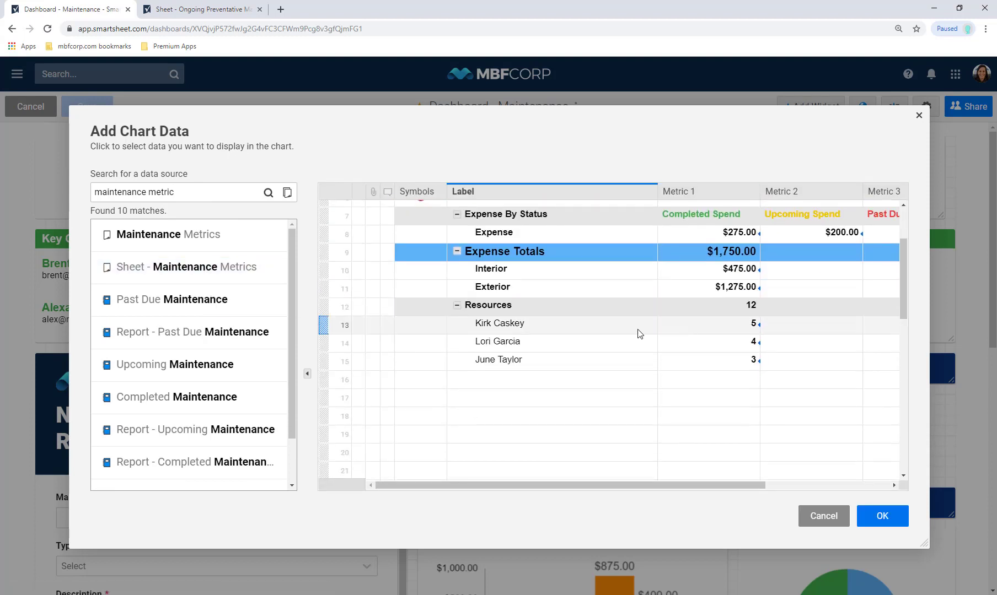
pyautogui.moveTo(637, 332); pyautogui.dragTo(656, 353)
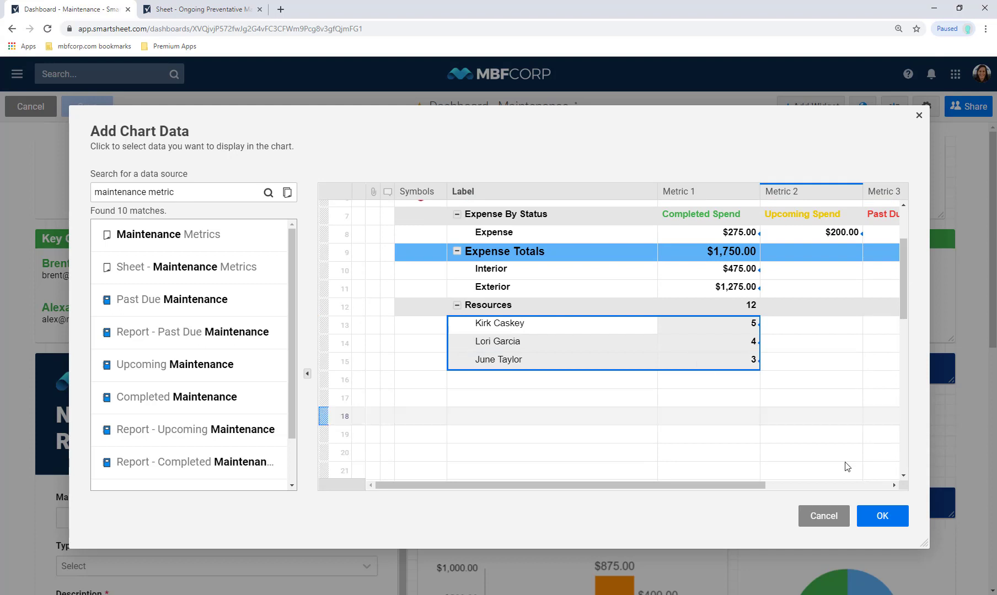
pyautogui.click(889, 516)
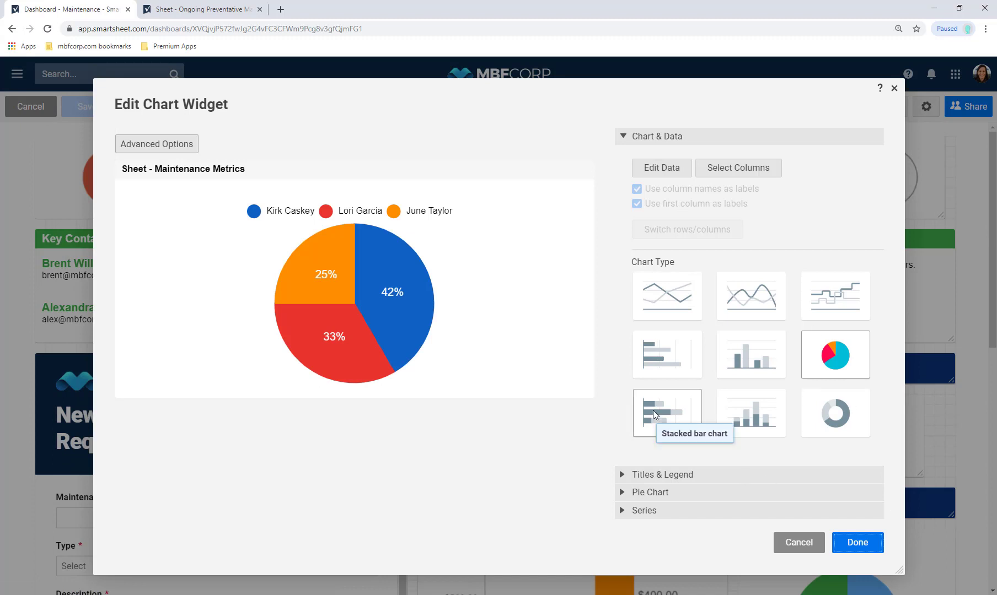
# Preview bar, column and stacked chart types, then return to a pie chart
pyautogui.click(664, 358)
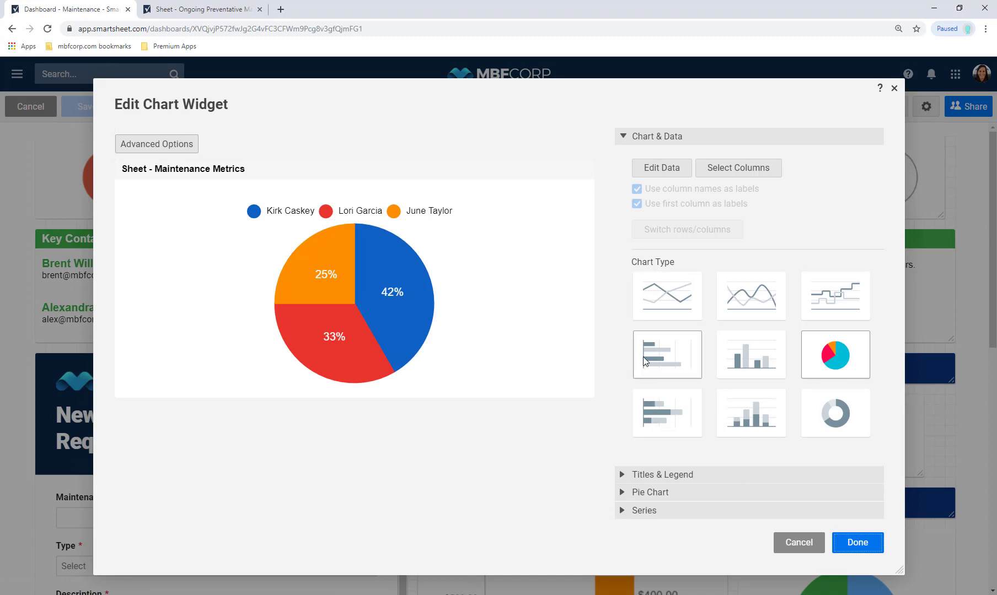
pyautogui.click(734, 363)
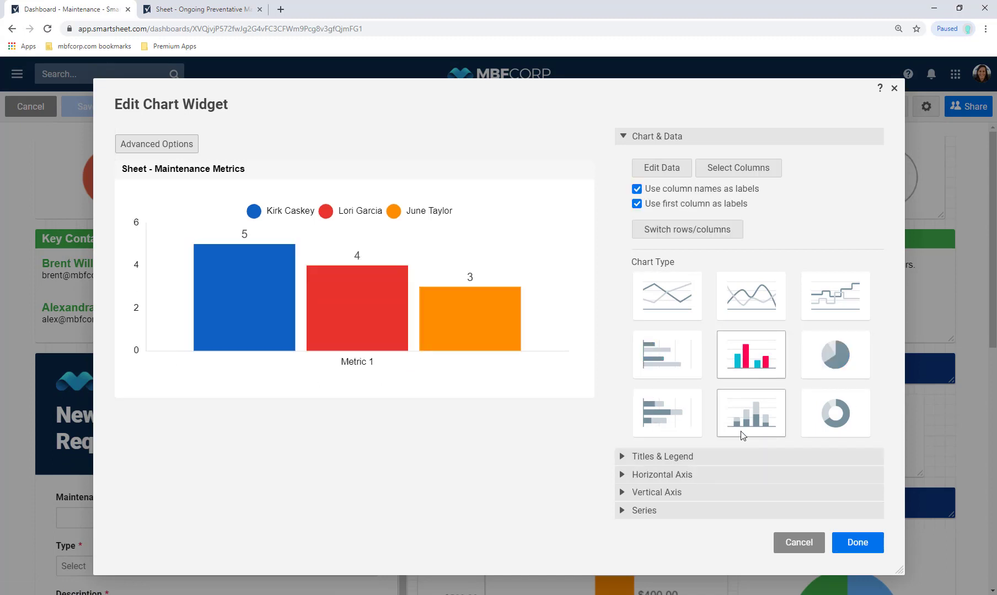
pyautogui.click(740, 432)
pyautogui.click(677, 435)
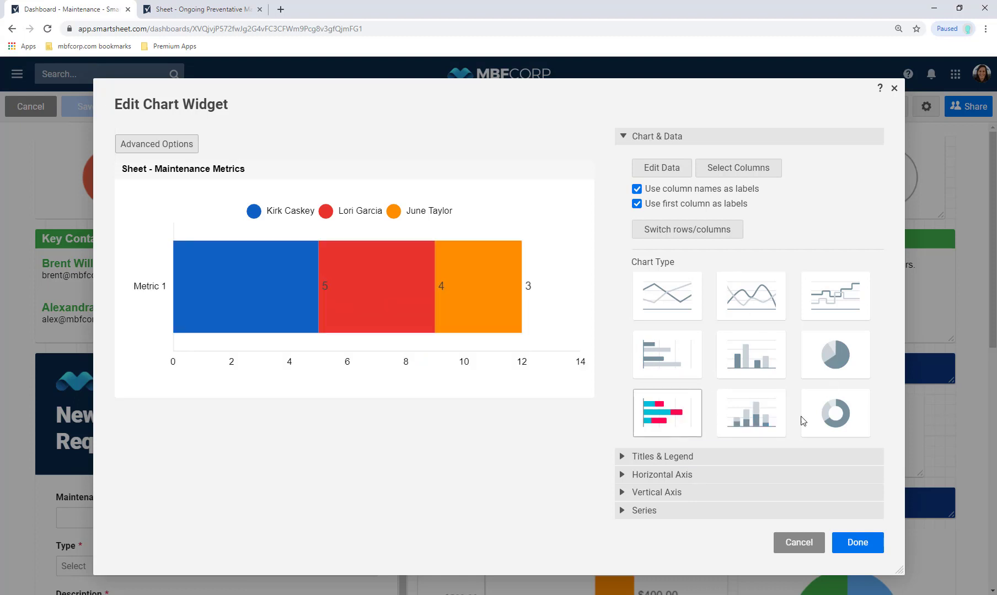
pyautogui.click(841, 361)
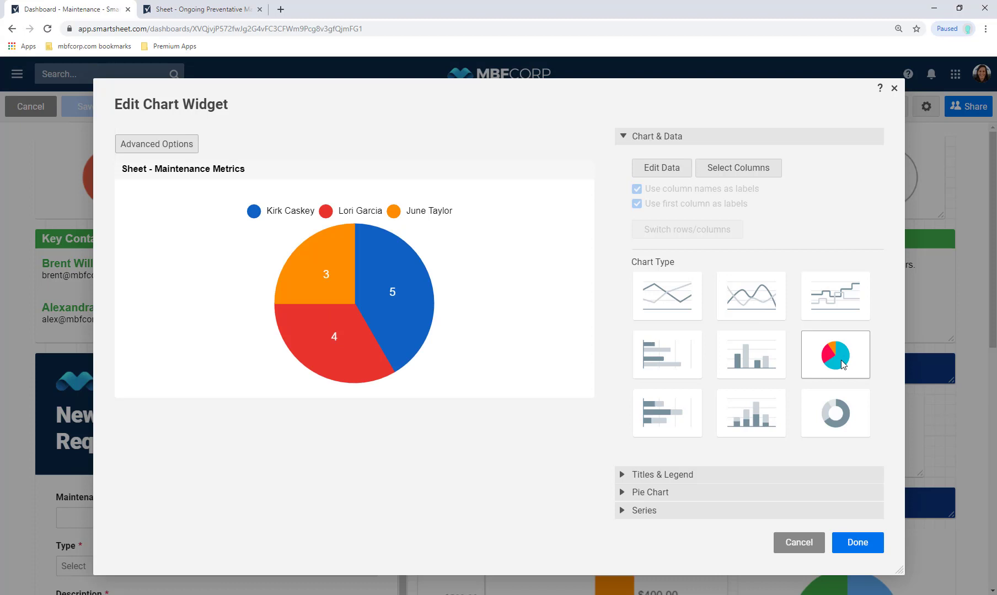
# Rename the chart title to 'Tasks by Employee' in Titles & Legend
pyautogui.click(323, 170)
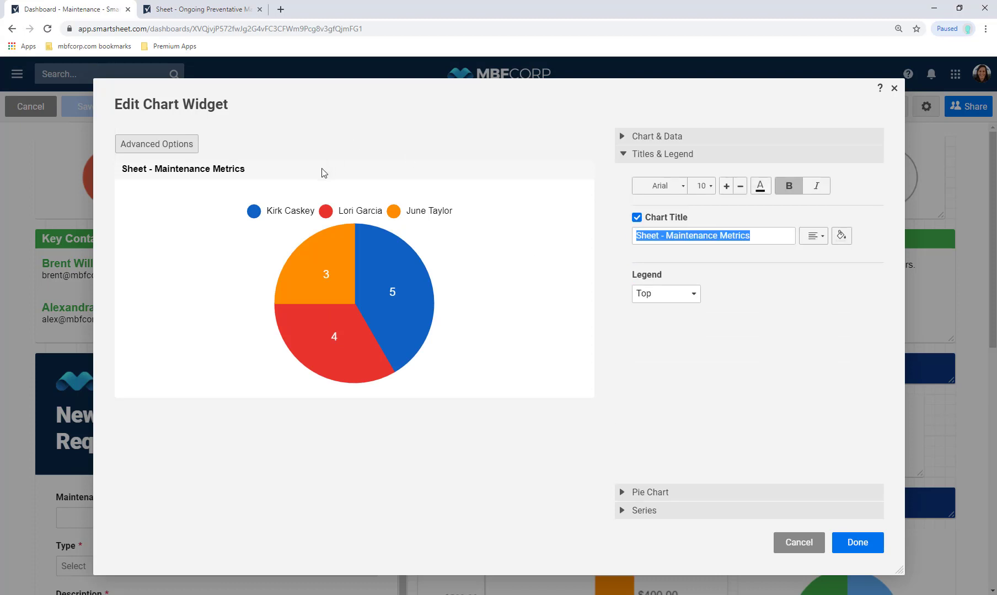
pyautogui.click(637, 218)
pyautogui.click(636, 217)
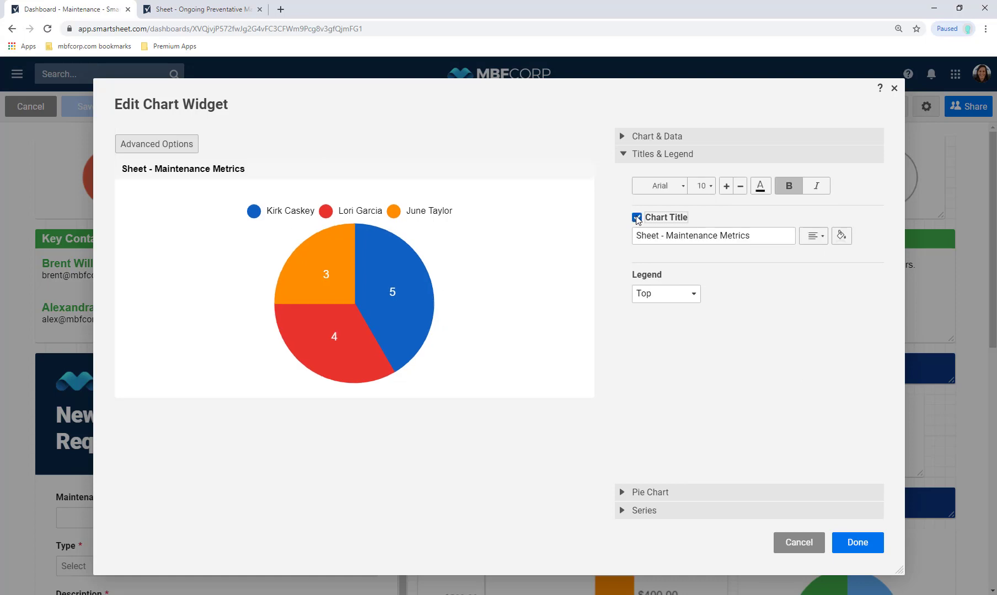
pyautogui.click(661, 238)
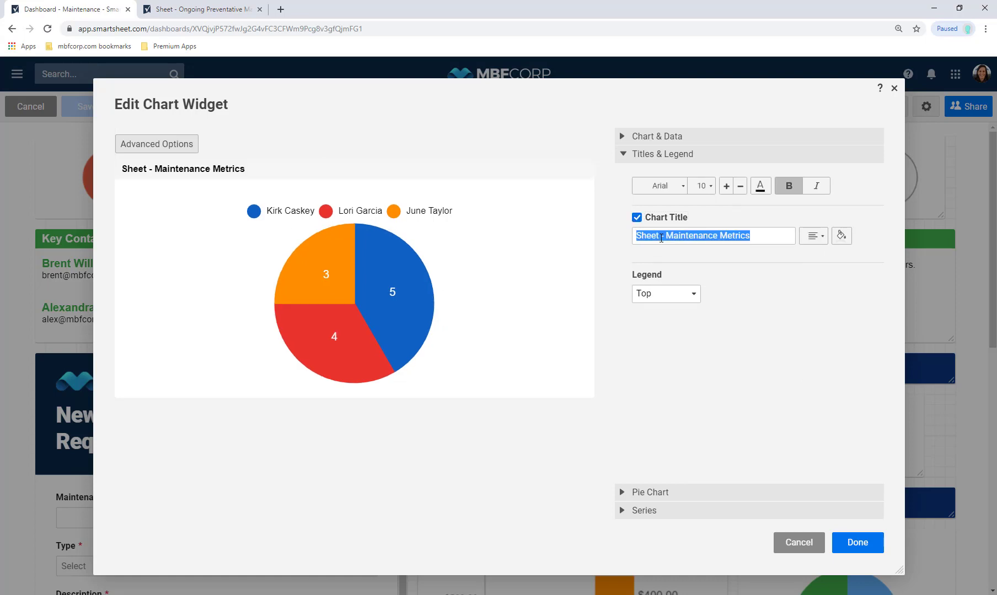
pyautogui.write('Taska b')
pyautogui.press('BackSpace')
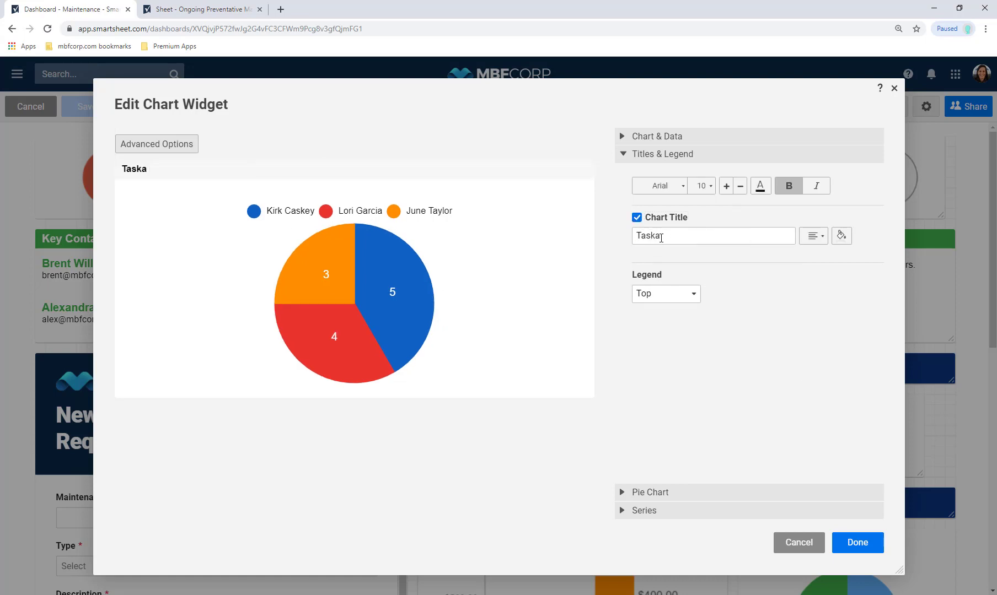
pyautogui.write('by Employee')
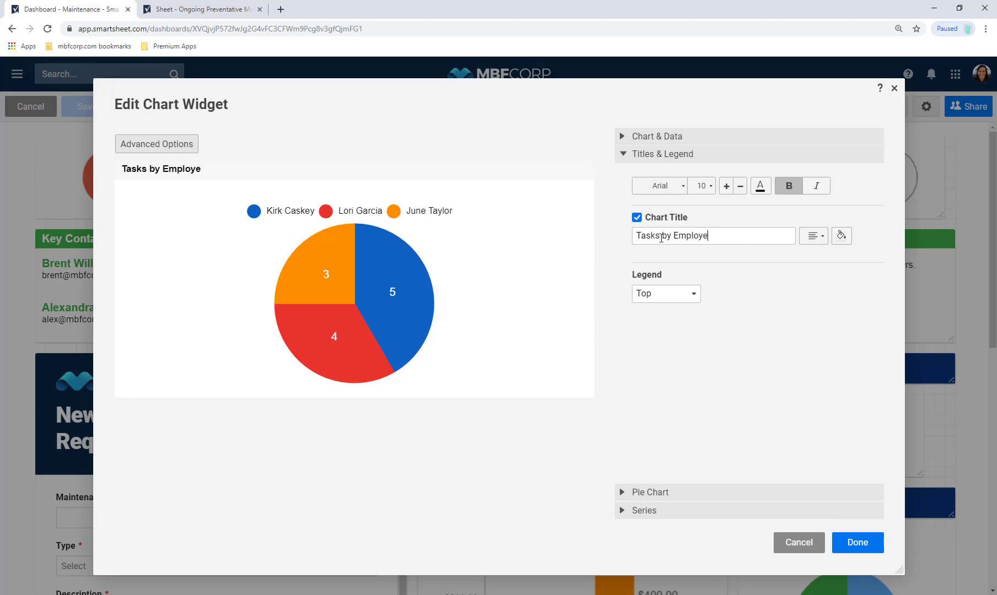
# Place the Tasks by Employee pie at the upper right and narrow the expense and Interior vs. Exterior charts
pyautogui.click(856, 544)
pyautogui.moveTo(487, 524); pyautogui.dragTo(275, 423)
pyautogui.moveTo(173, 383); pyautogui.dragTo(849, 271)
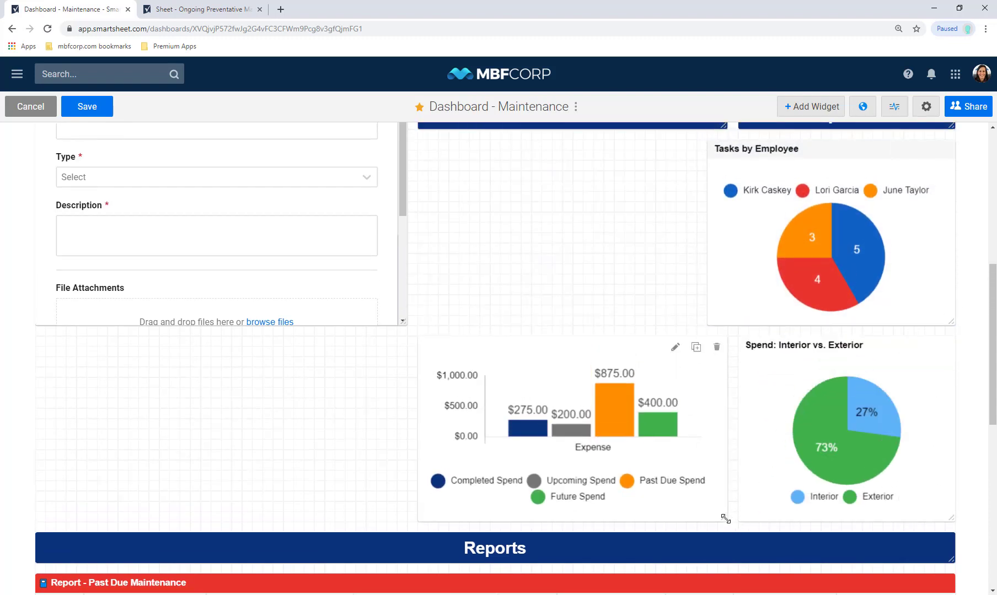
pyautogui.moveTo(724, 519); pyautogui.dragTo(696, 516)
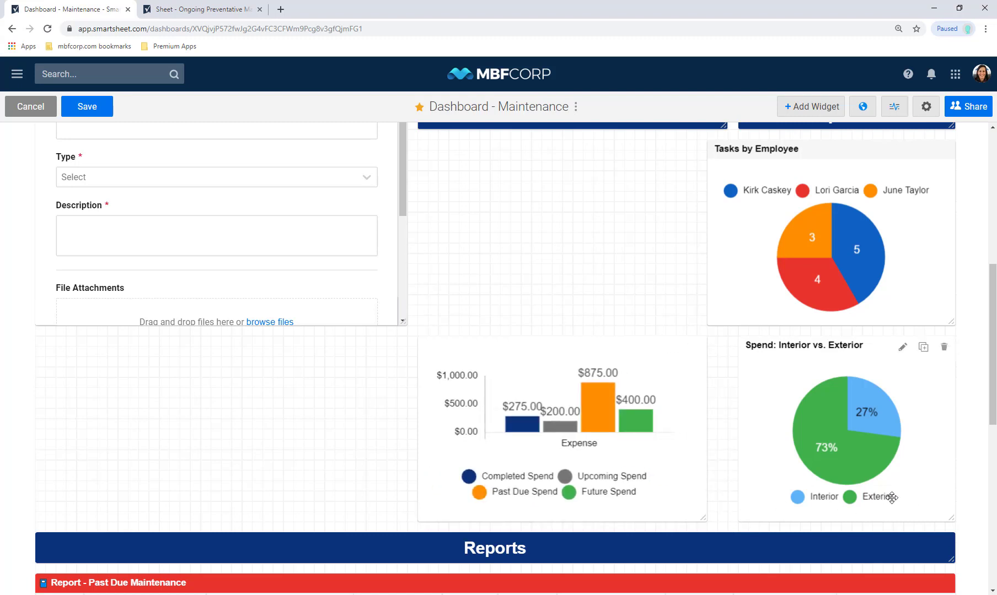
pyautogui.moveTo(891, 497); pyautogui.dragTo(860, 496)
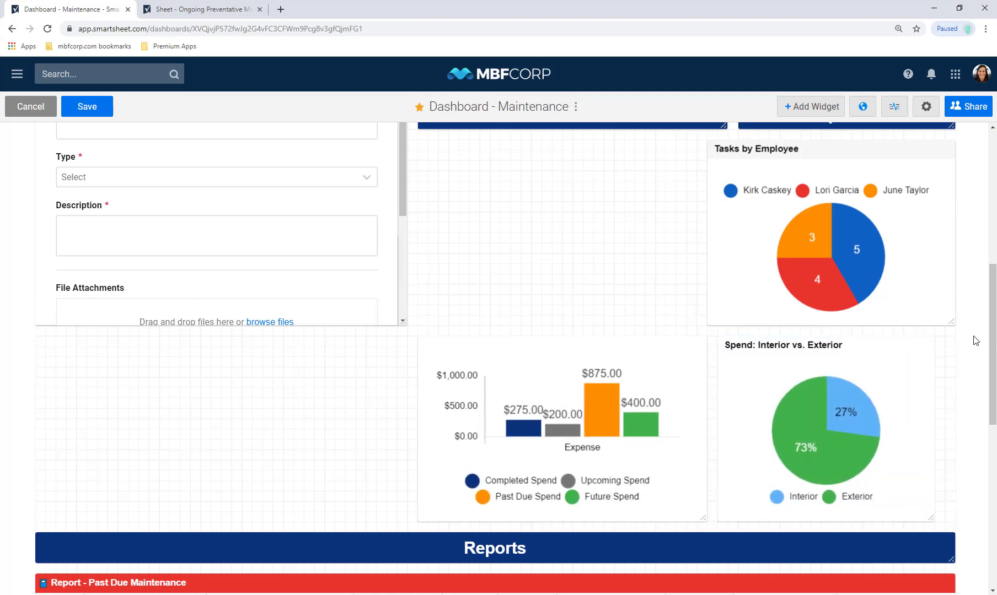
pyautogui.moveTo(952, 324); pyautogui.dragTo(930, 315)
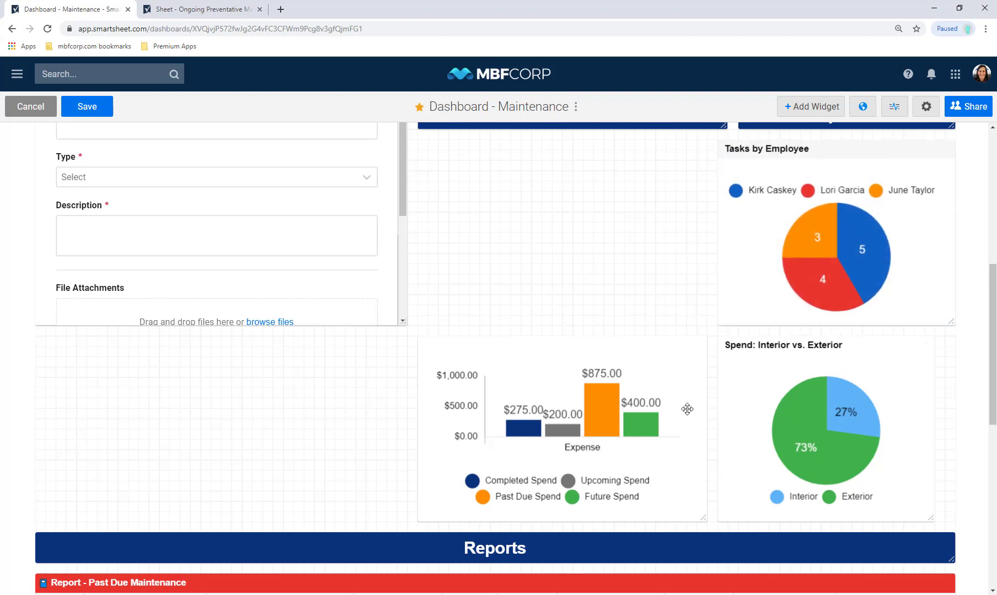
# Move the expense chart up beside the pie, stretch it and the request form taller, and save
pyautogui.moveTo(680, 394); pyautogui.dragTo(688, 206)
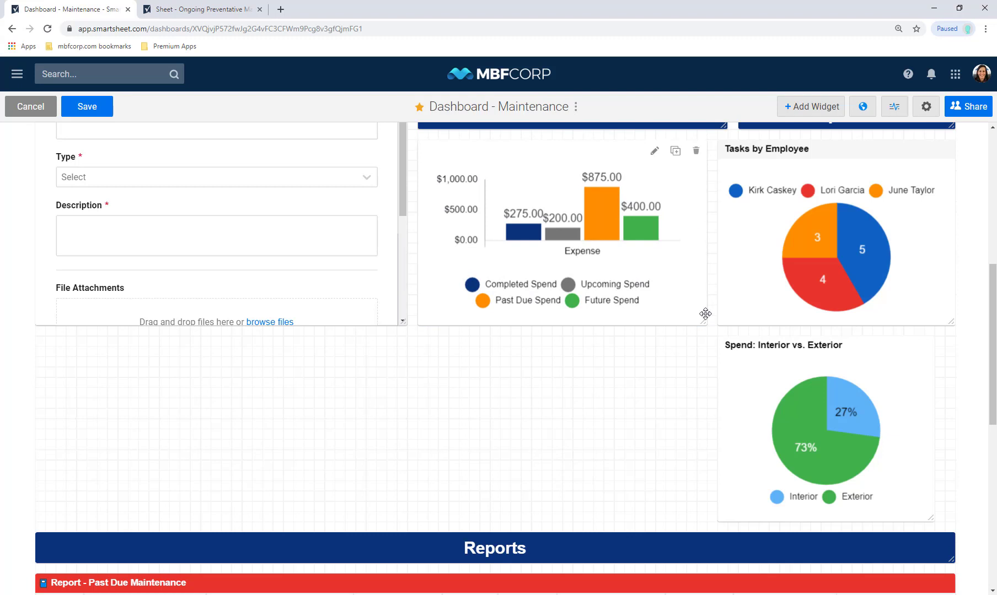
pyautogui.moveTo(705, 320); pyautogui.dragTo(694, 520)
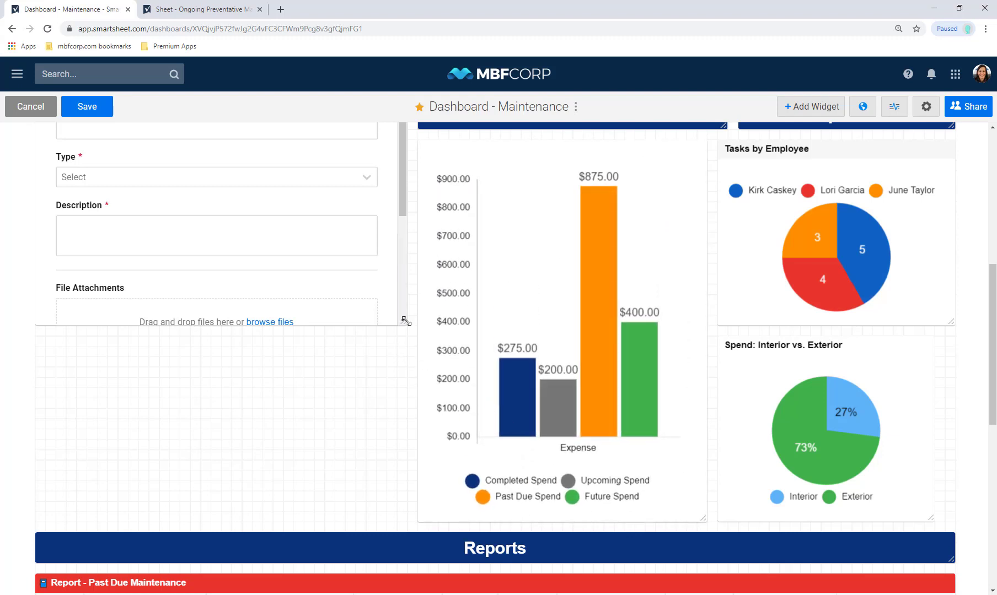
pyautogui.moveTo(404, 325); pyautogui.dragTo(401, 517)
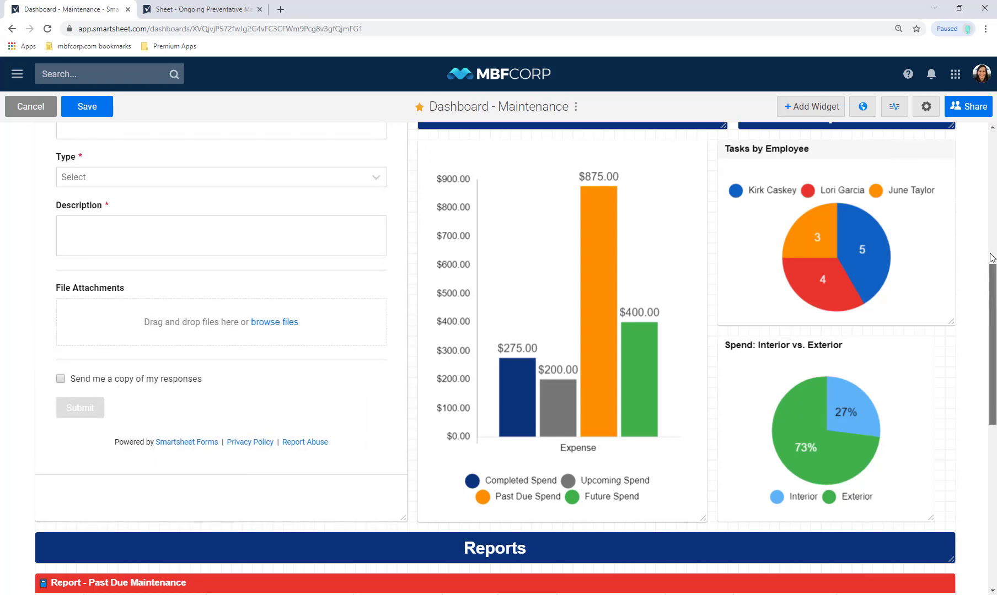
pyautogui.click(87, 106)
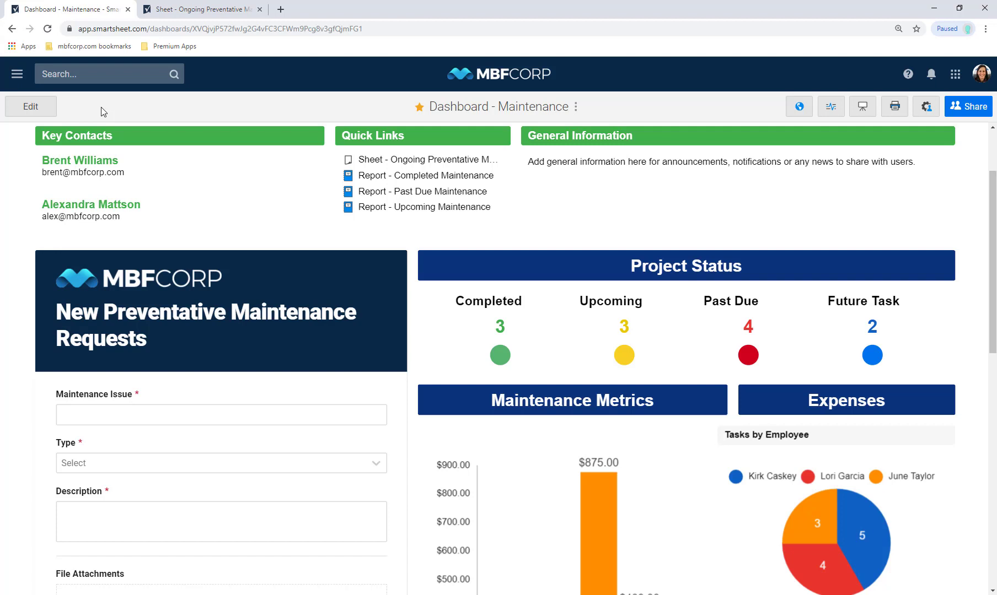
# Select the saved Maintenance dashboard's URL in the address bar for copying
pyautogui.click(98, 30)
pyautogui.hotkey('ctrl', 'c')
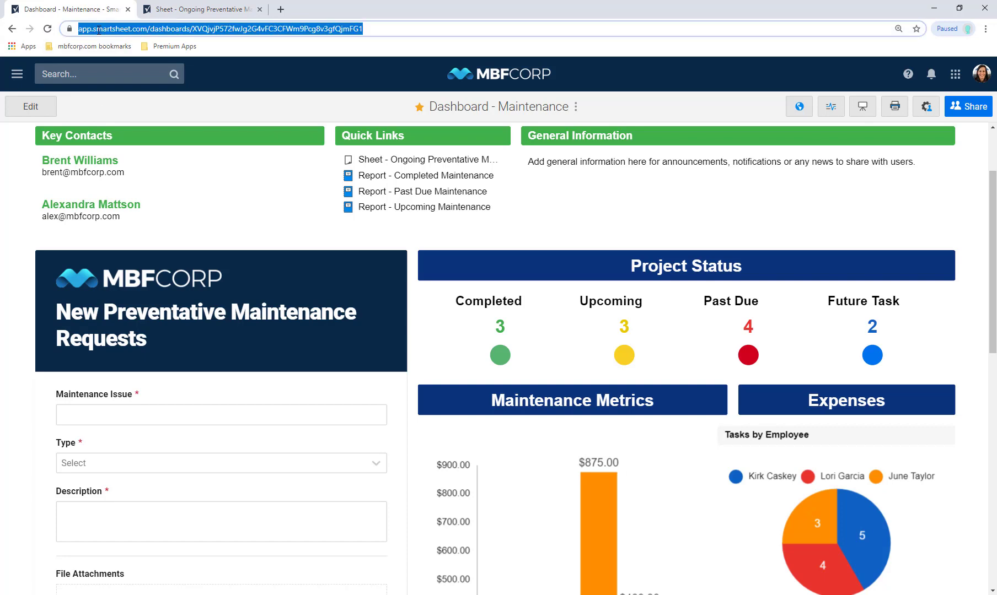
# In the sheet tab, edit the New Preventative Maintenance Requests form and open its Form Options
pyautogui.click(168, 9)
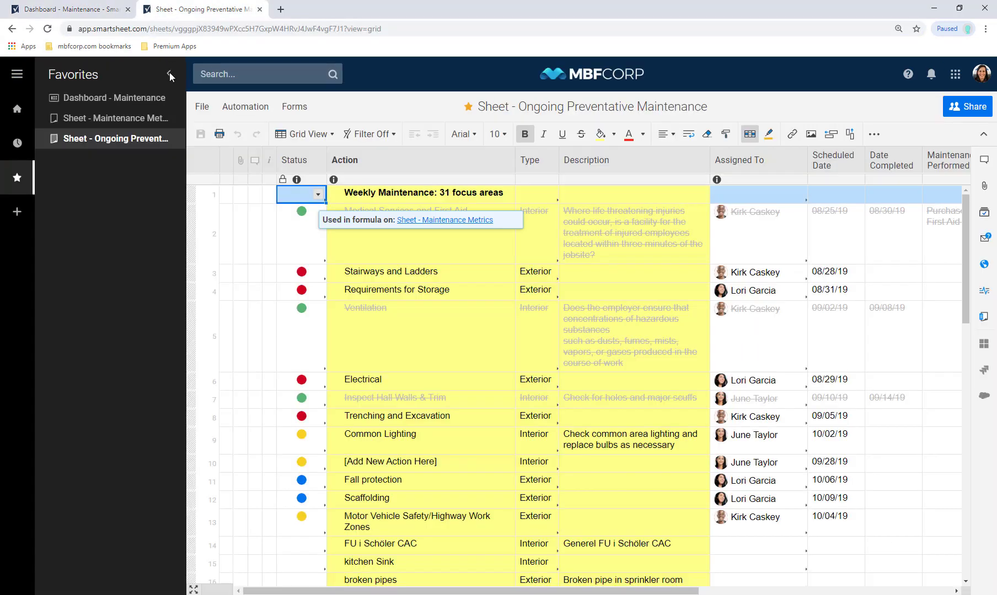
pyautogui.click(294, 107)
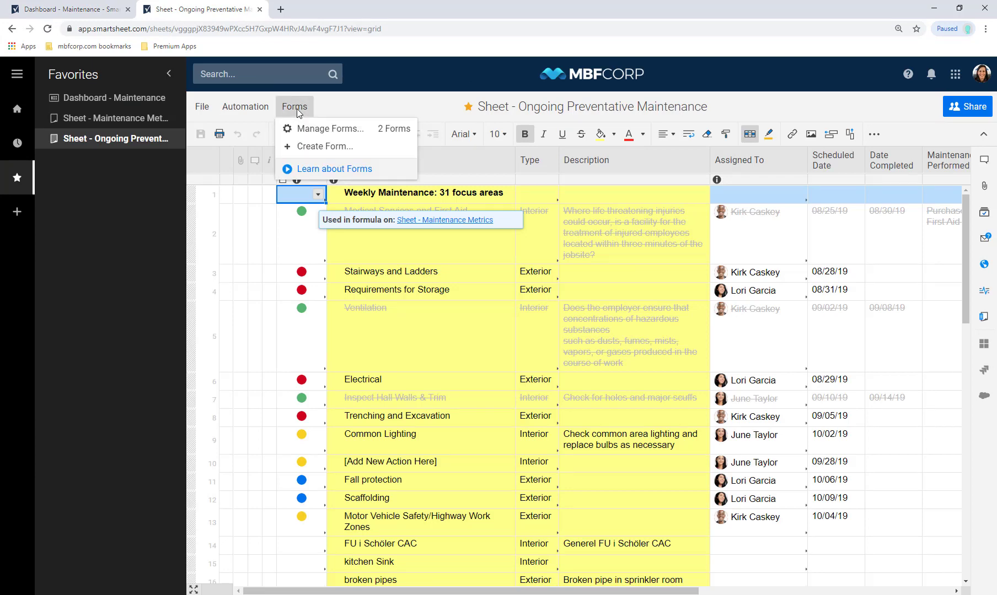
pyautogui.click(312, 129)
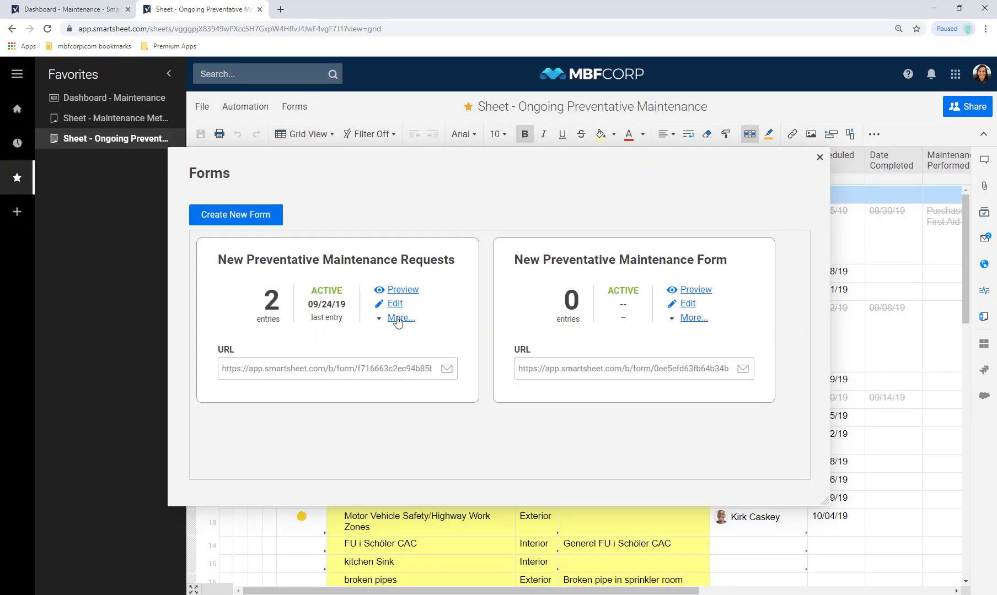
pyautogui.click(394, 305)
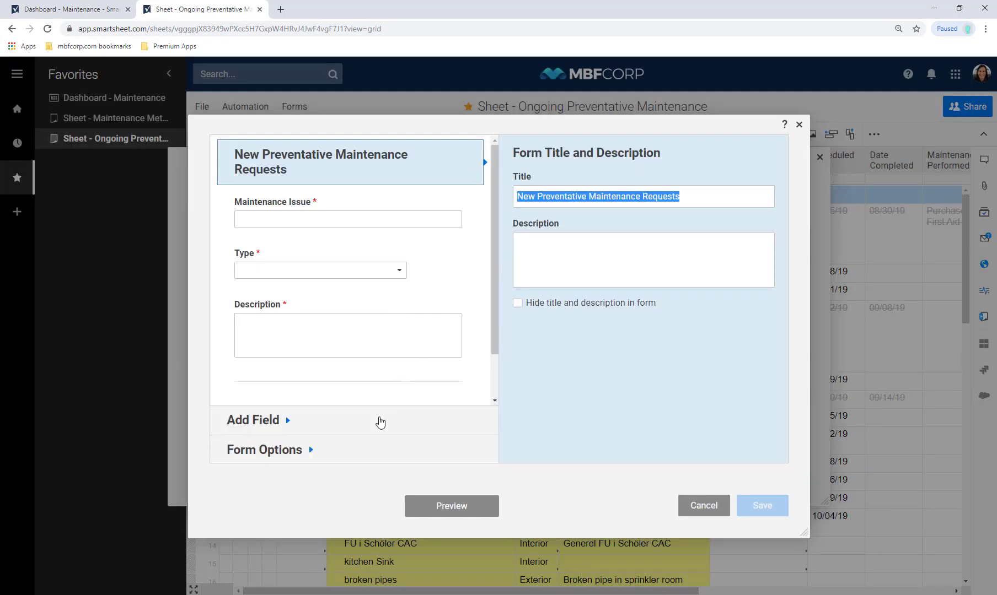
pyautogui.click(378, 423)
pyautogui.click(400, 459)
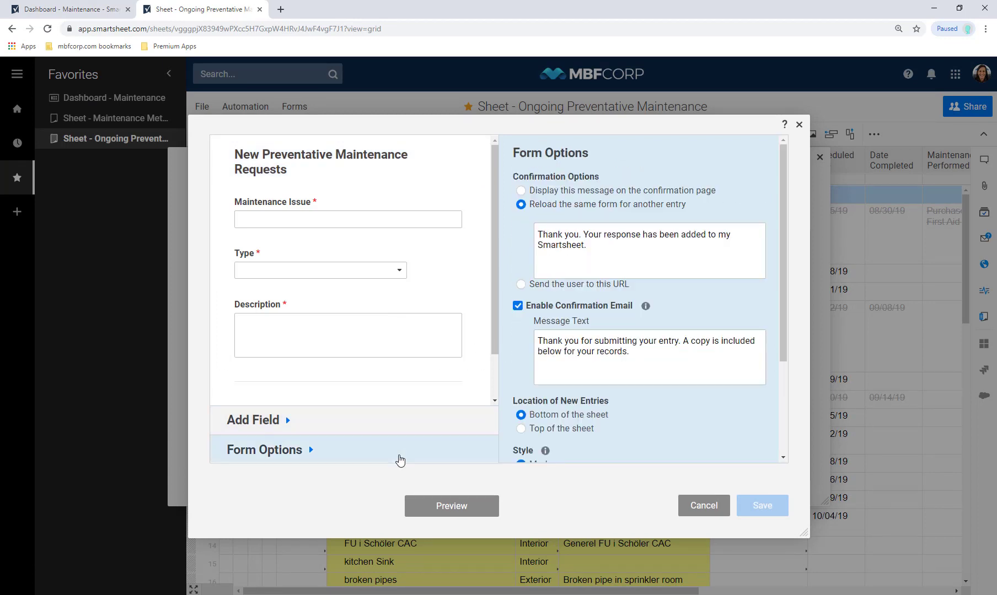
# Append 'Please visit this dashboard for status:' plus the dashboard link to the confirmation message and save
pyautogui.click(639, 256)
pyautogui.write('Please ')
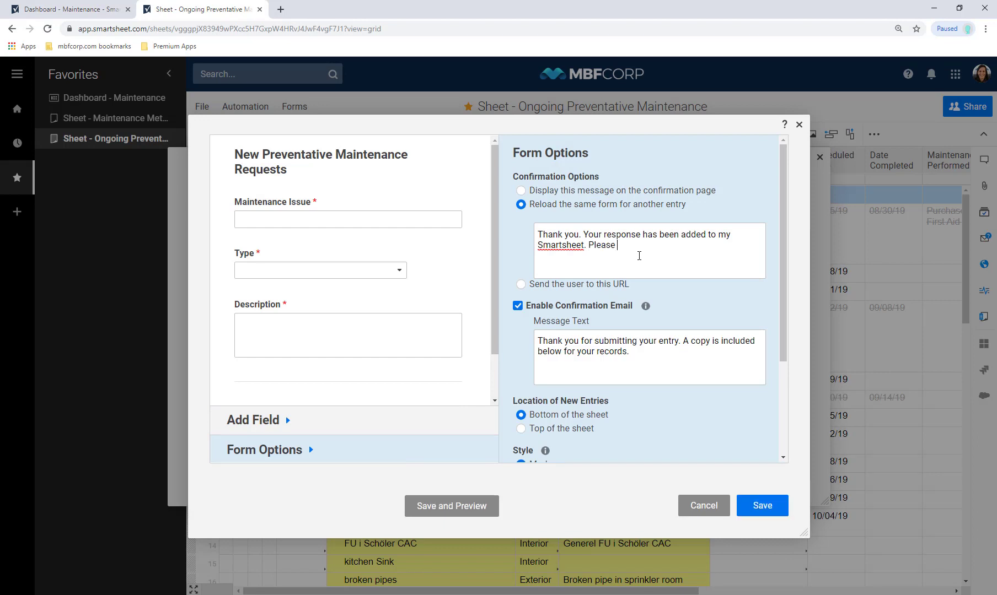
pyautogui.write('visit this dashboard for status:')
pyautogui.hotkey('ctrl', 'v')
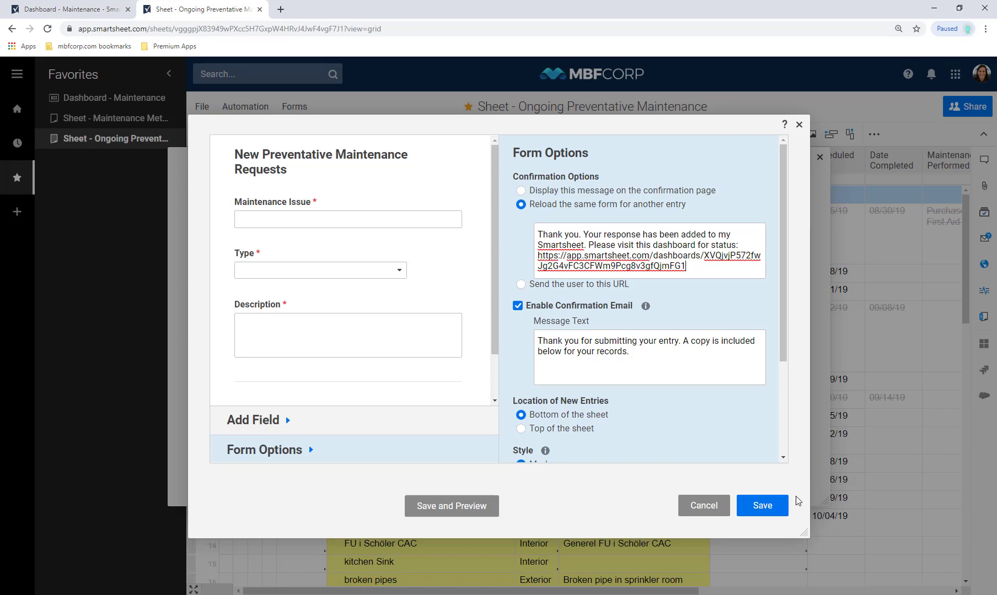
pyautogui.click(762, 505)
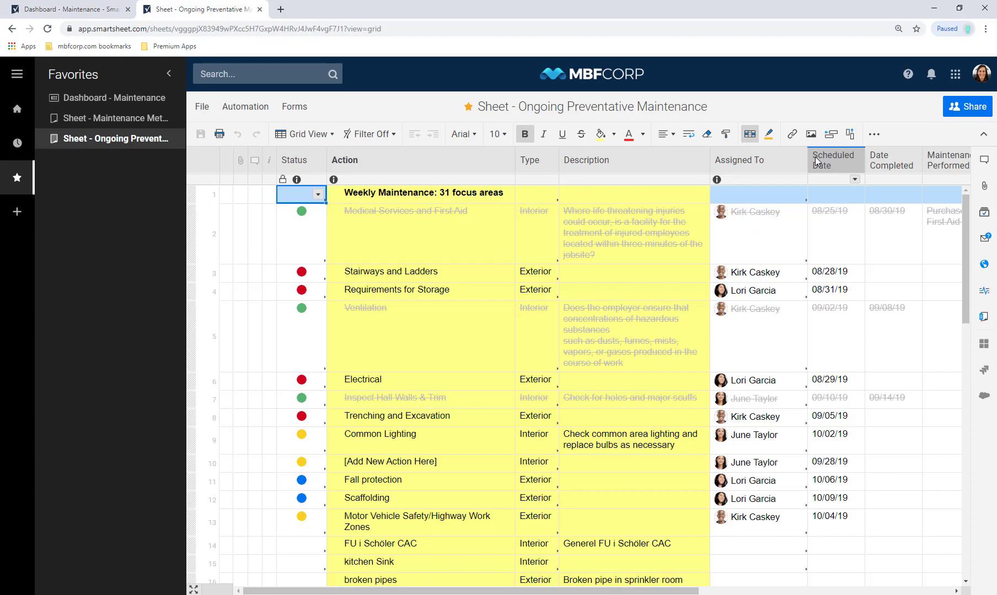